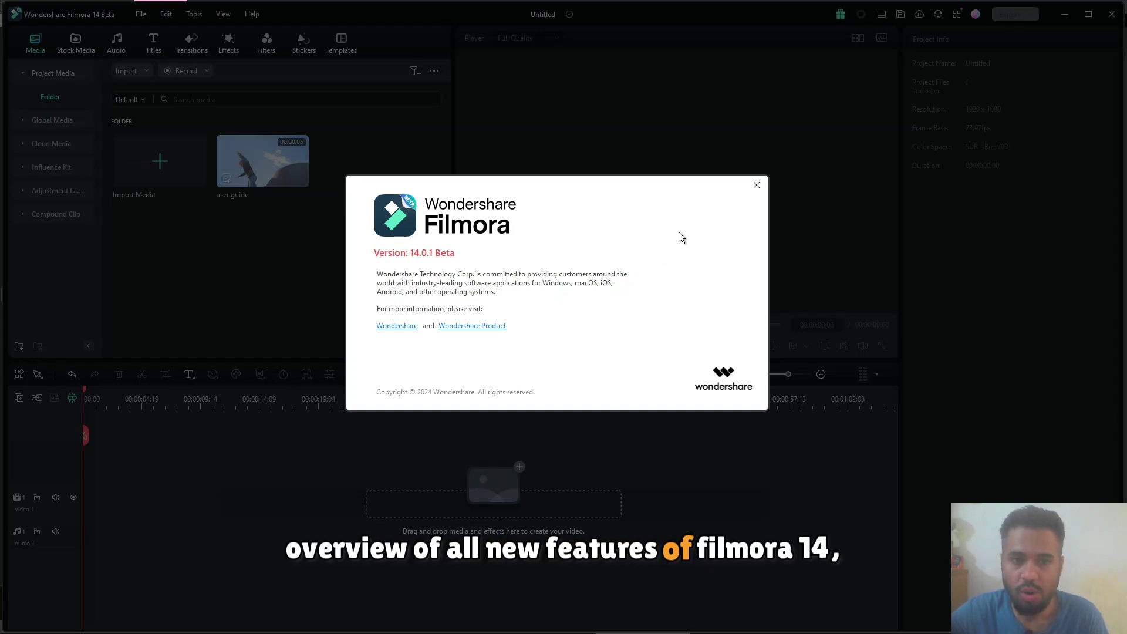
Step: Close the About dialog showing Filmora version 14.0.1 Beta
click(758, 189)
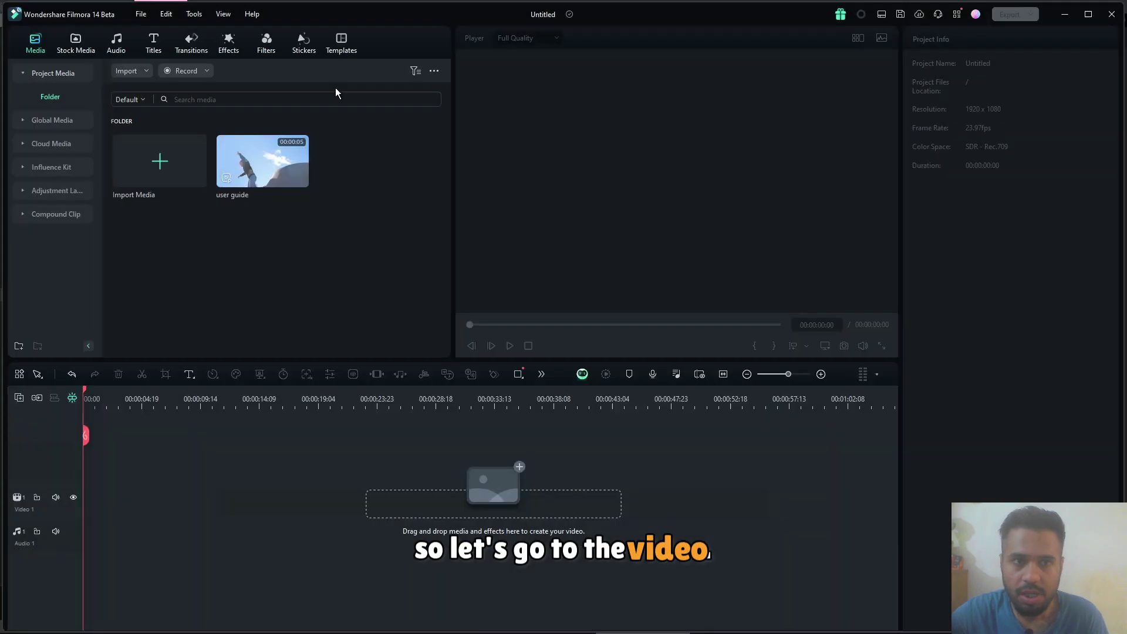
Step: Run Help > Check for Update and view the Multi-Camera Editing feature description
click(251, 21)
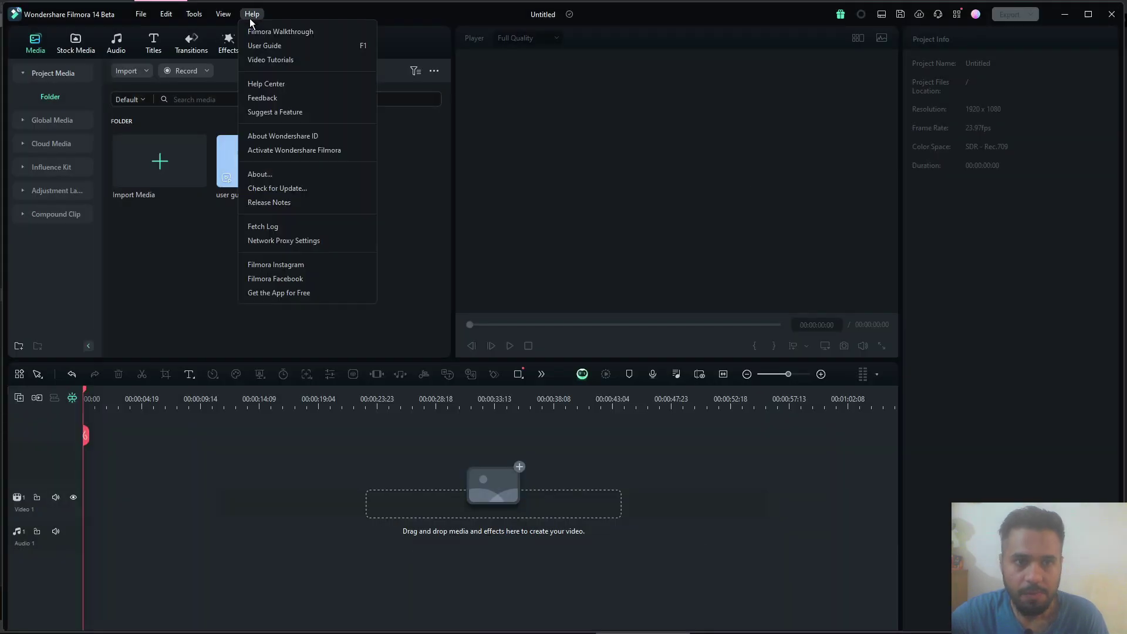
click(288, 188)
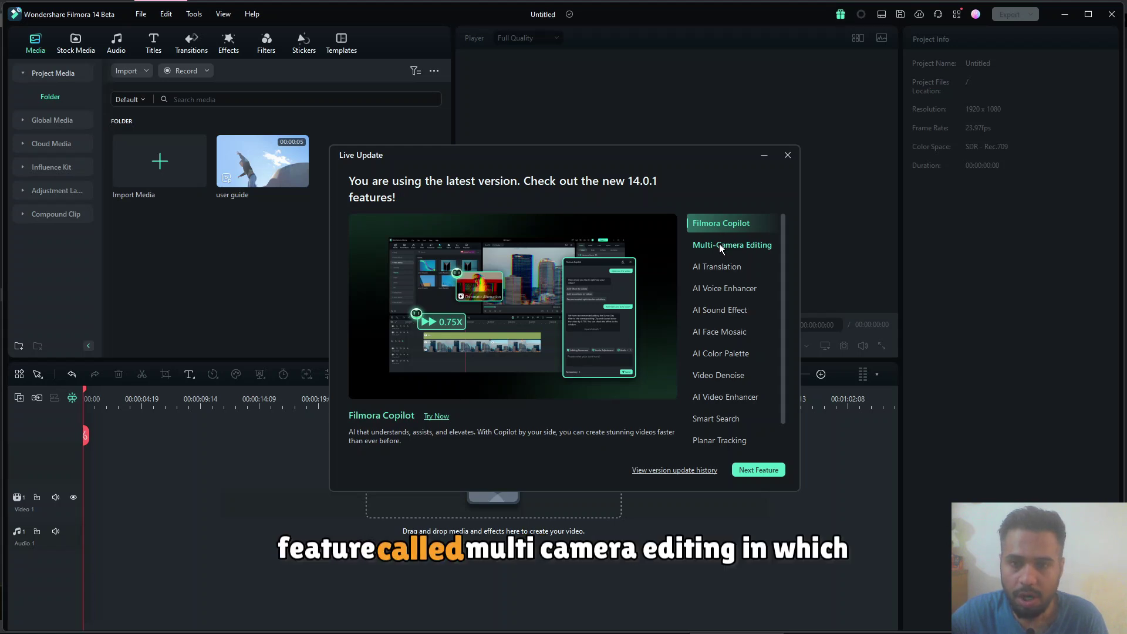
click(720, 244)
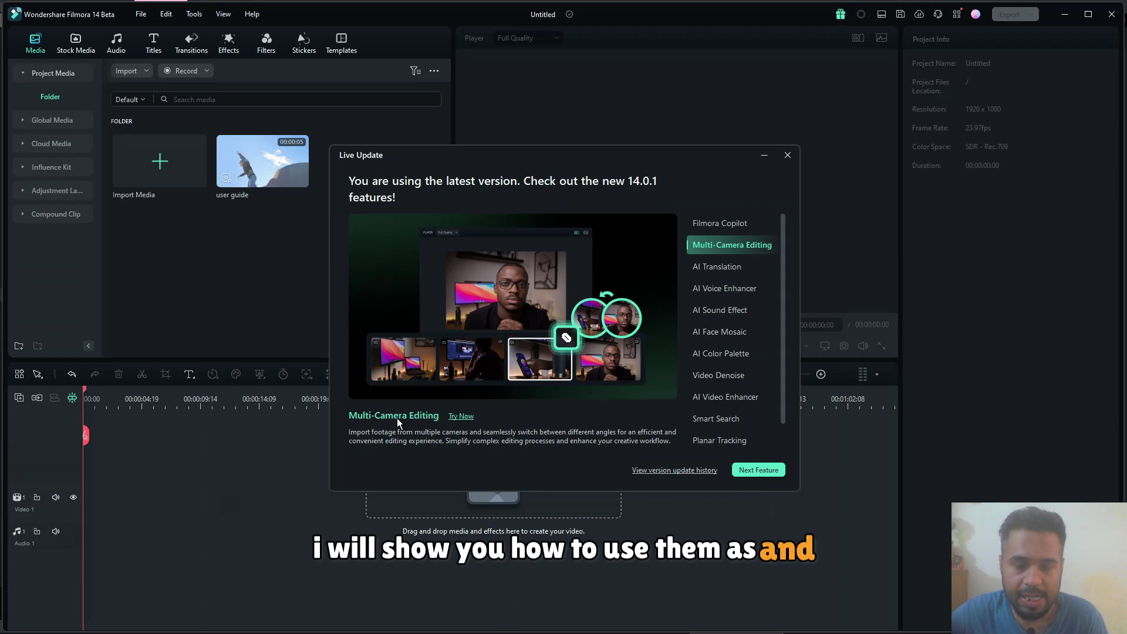
Step: Try Multi-Camera Editing, dismiss the import tip, and reopen the Live Update overview
click(460, 416)
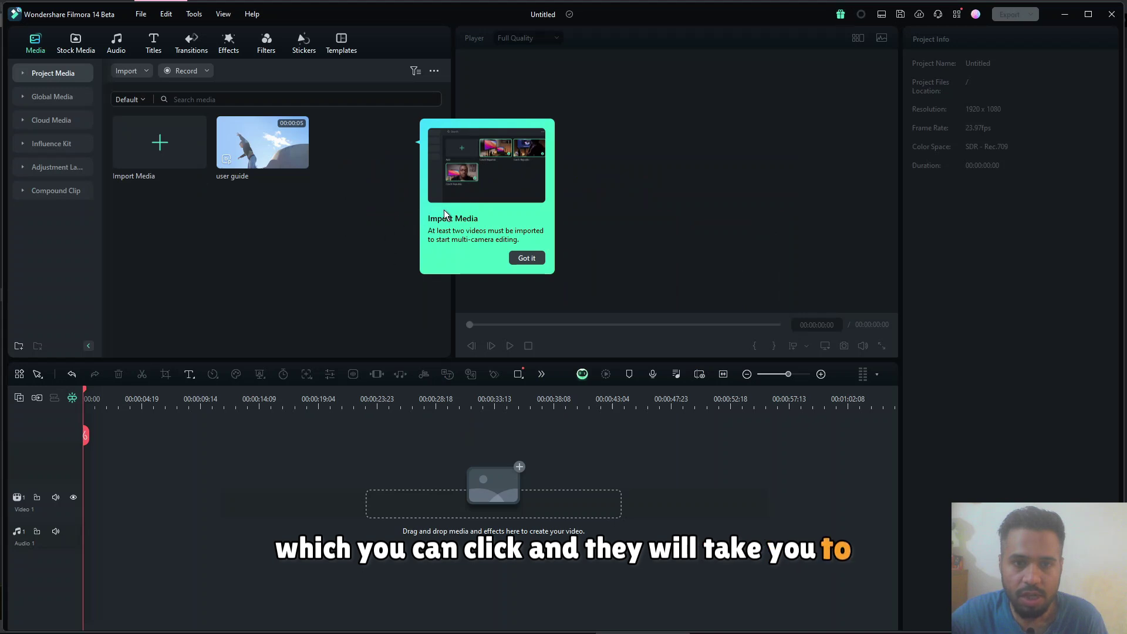
click(251, 13)
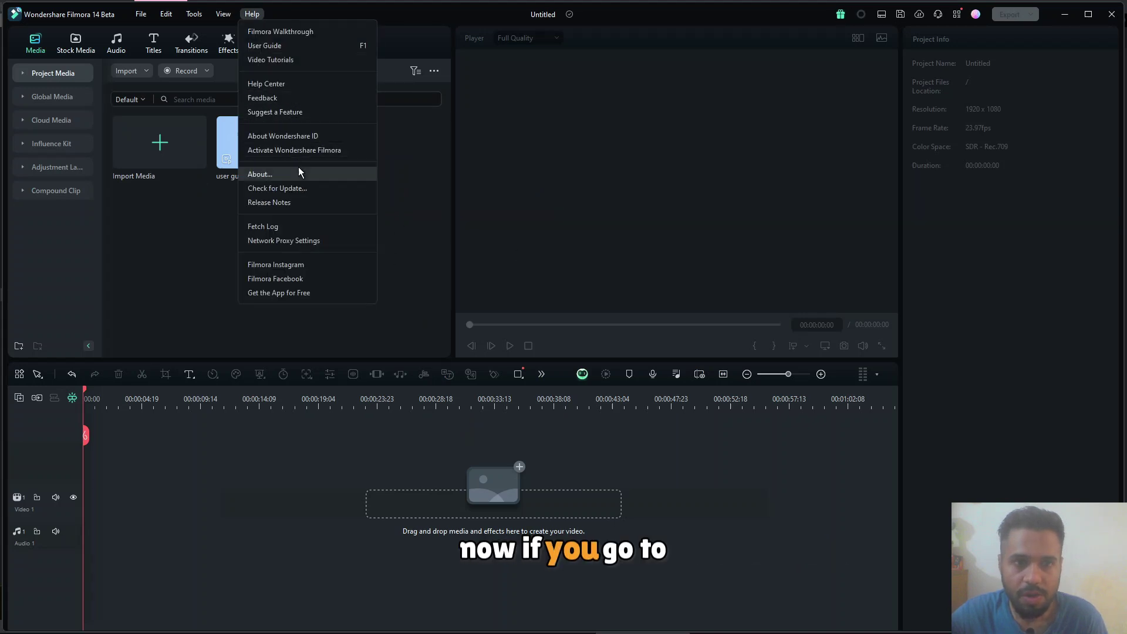
click(298, 188)
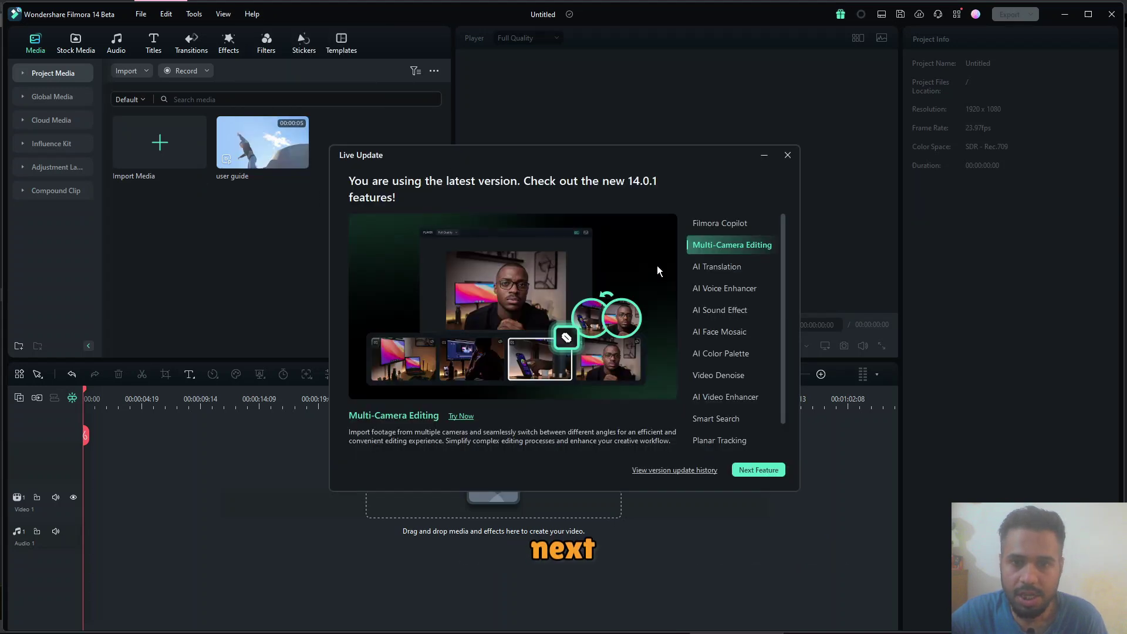
Step: Browse the AI Translation, AI Voice Enhancer, AI Sound Effect, AI Face Mosaic and AI Color Palette descriptions
click(699, 271)
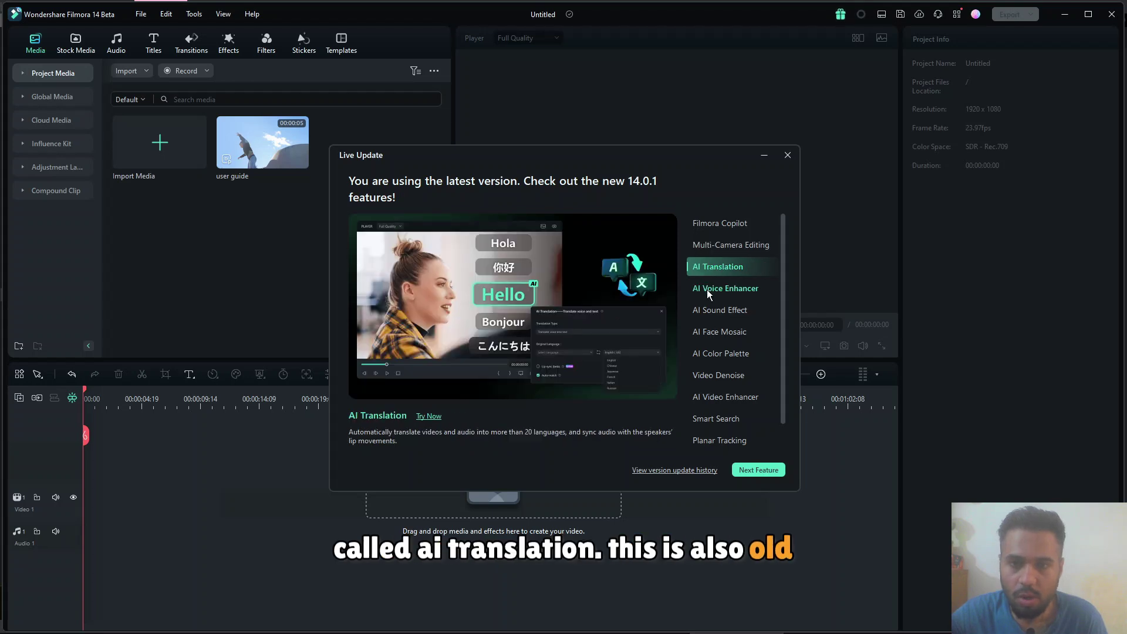
click(707, 291)
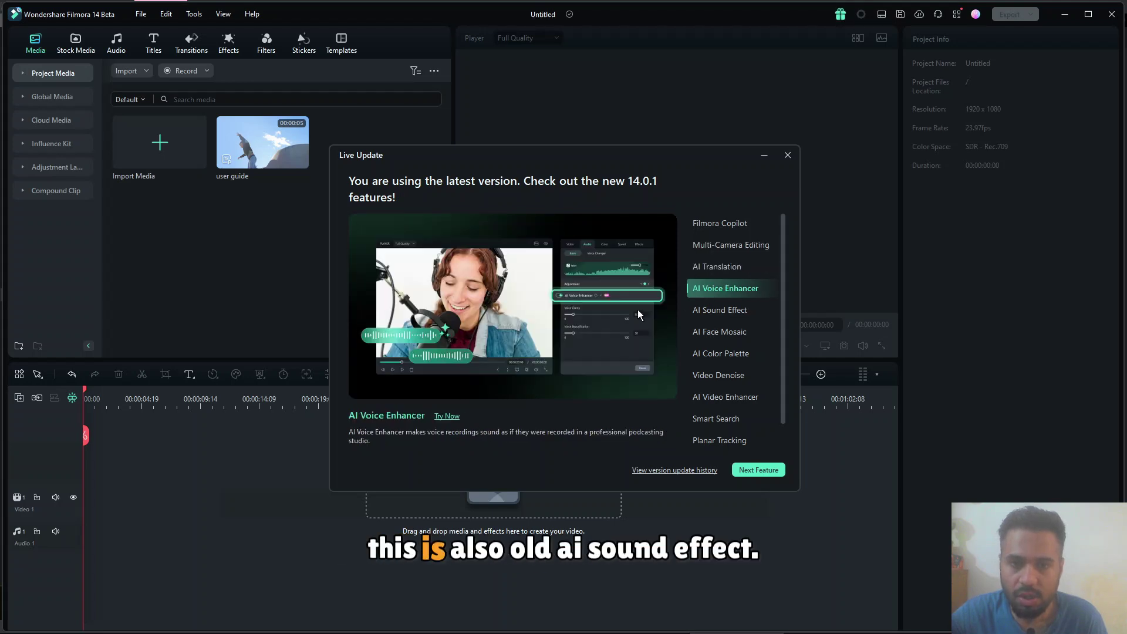
click(702, 311)
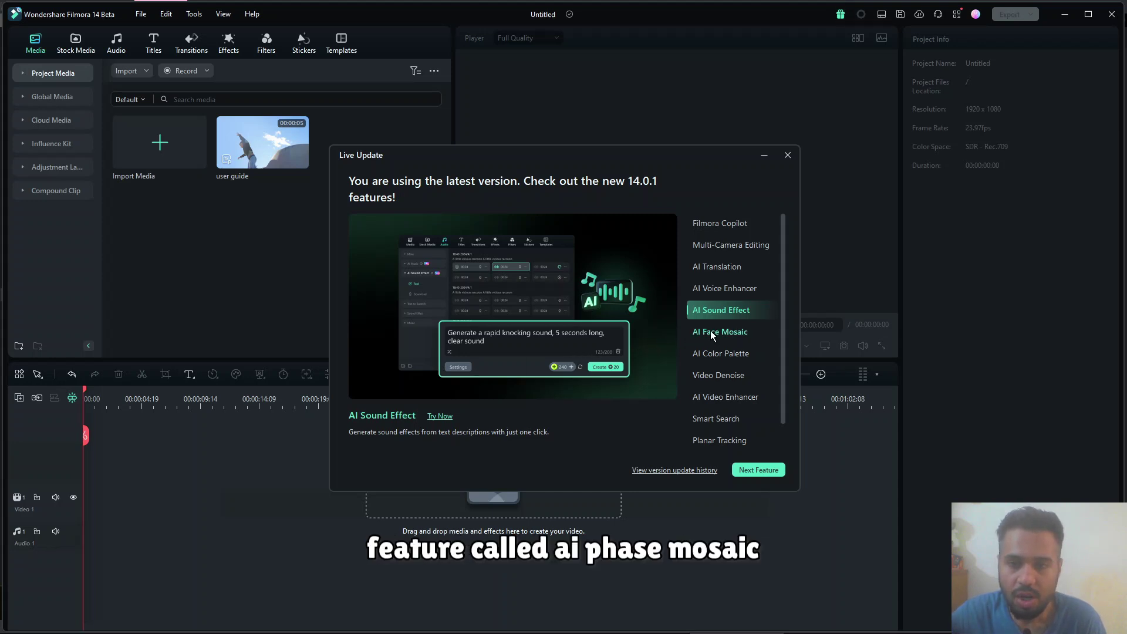
click(730, 332)
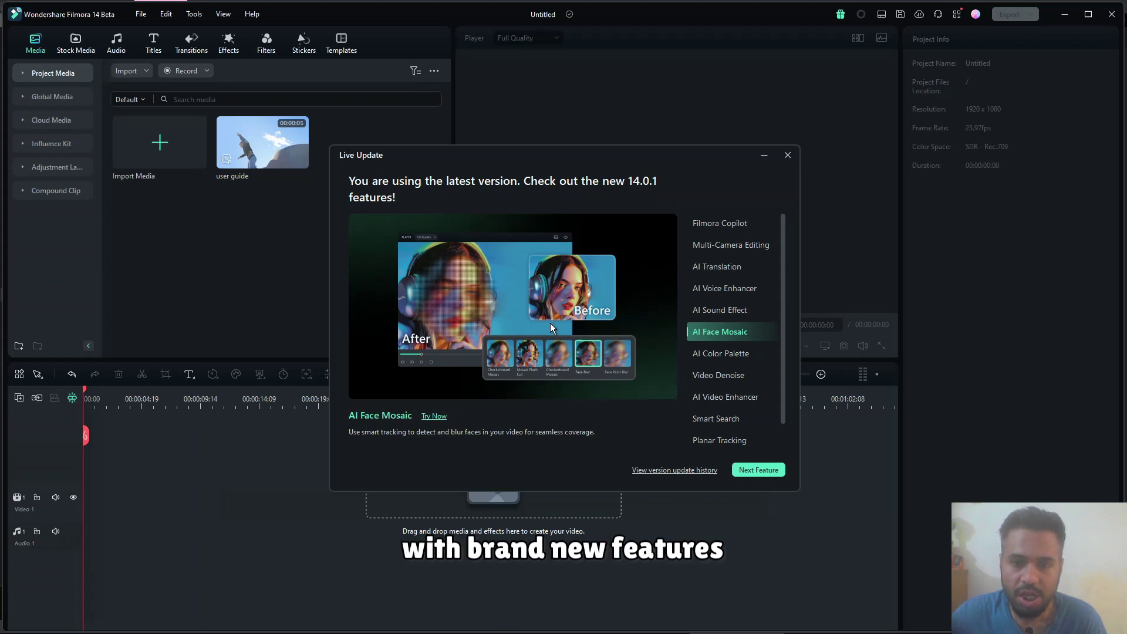
click(718, 354)
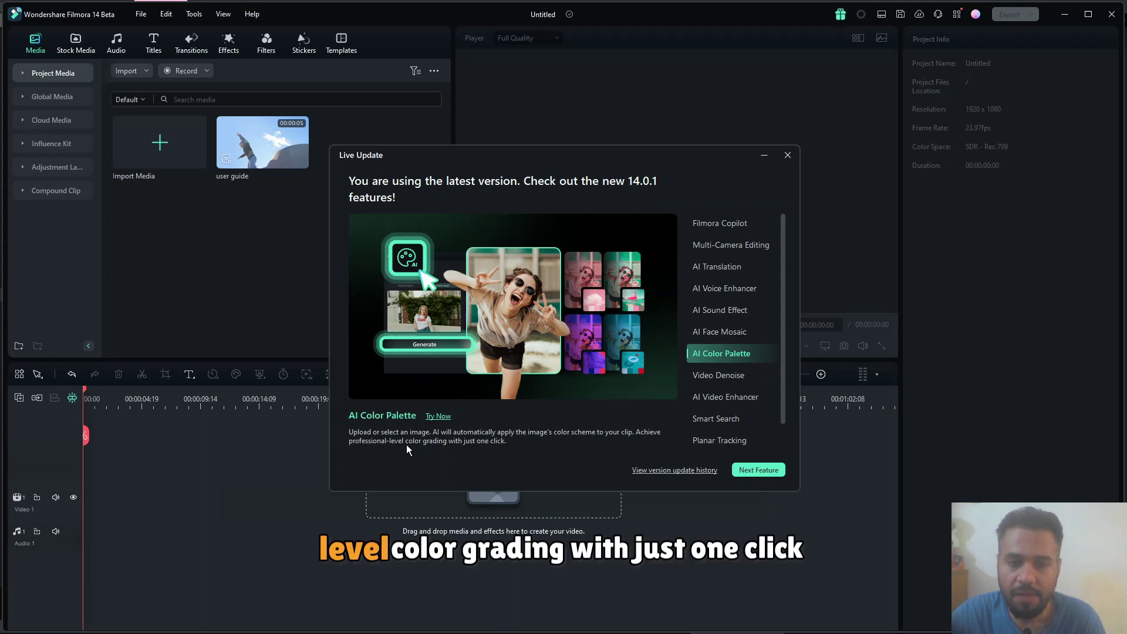
Step: View the Video Denoise, AI Video Enhancer and Smart Search feature descriptions
click(704, 375)
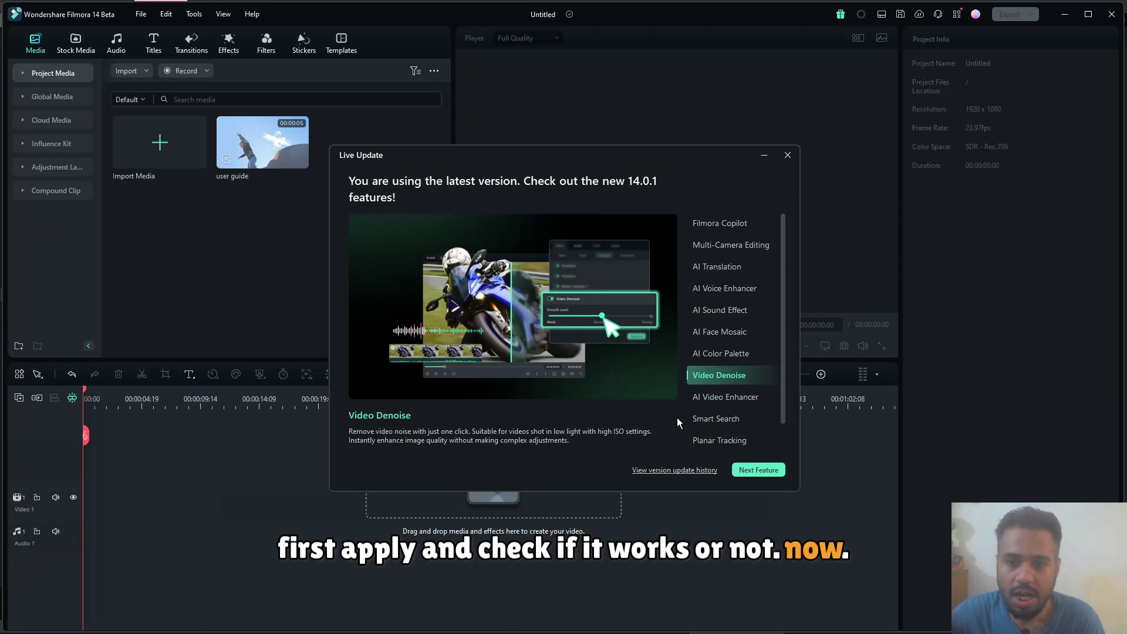
click(709, 404)
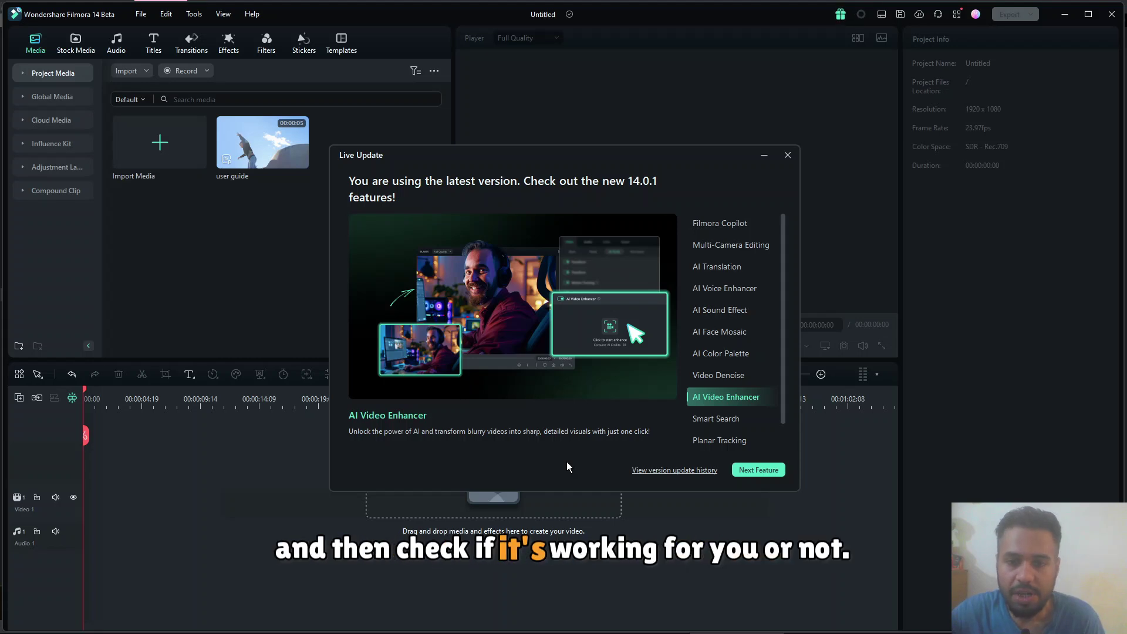
scroll(781, 315, down, 1)
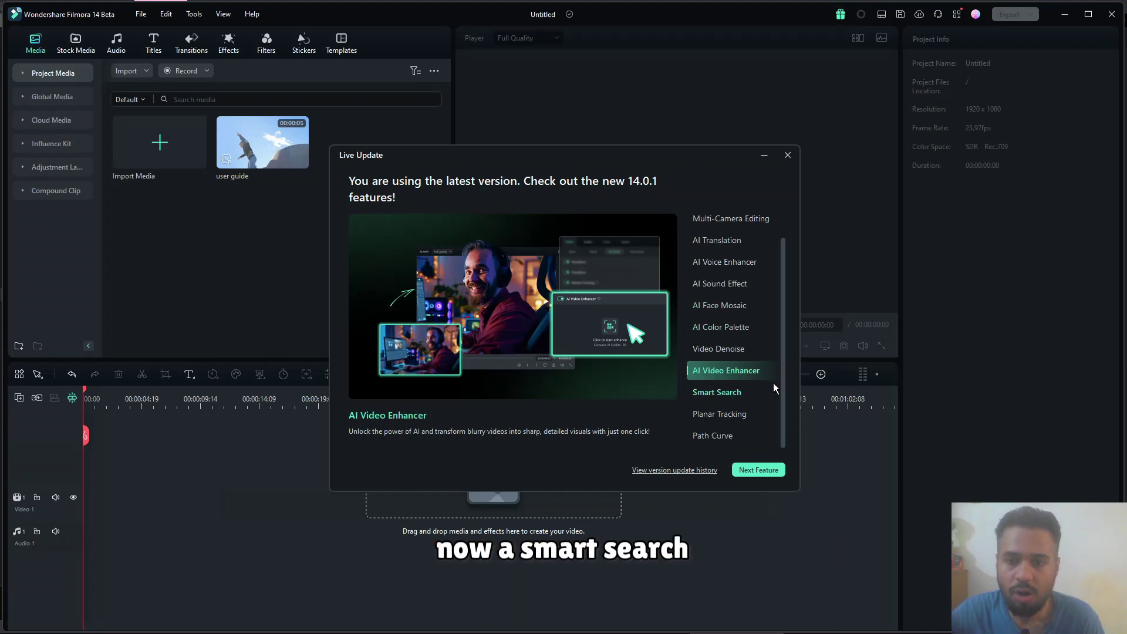
click(728, 392)
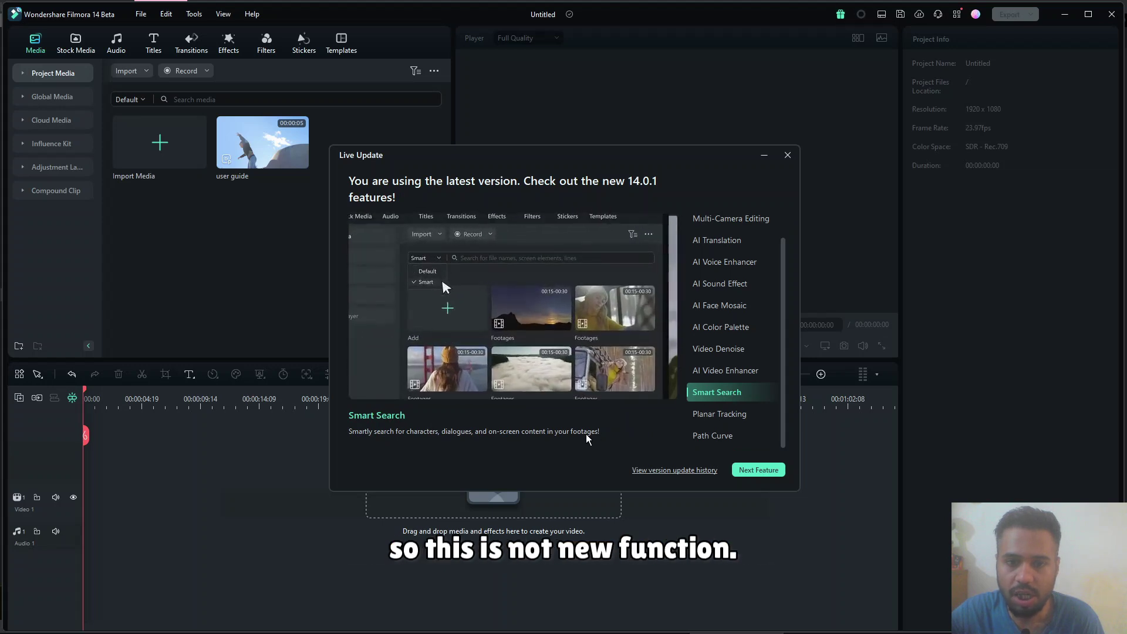
Step: View Planar Tracking and Path Curve, scroll the list back up, and finish the tour
click(708, 417)
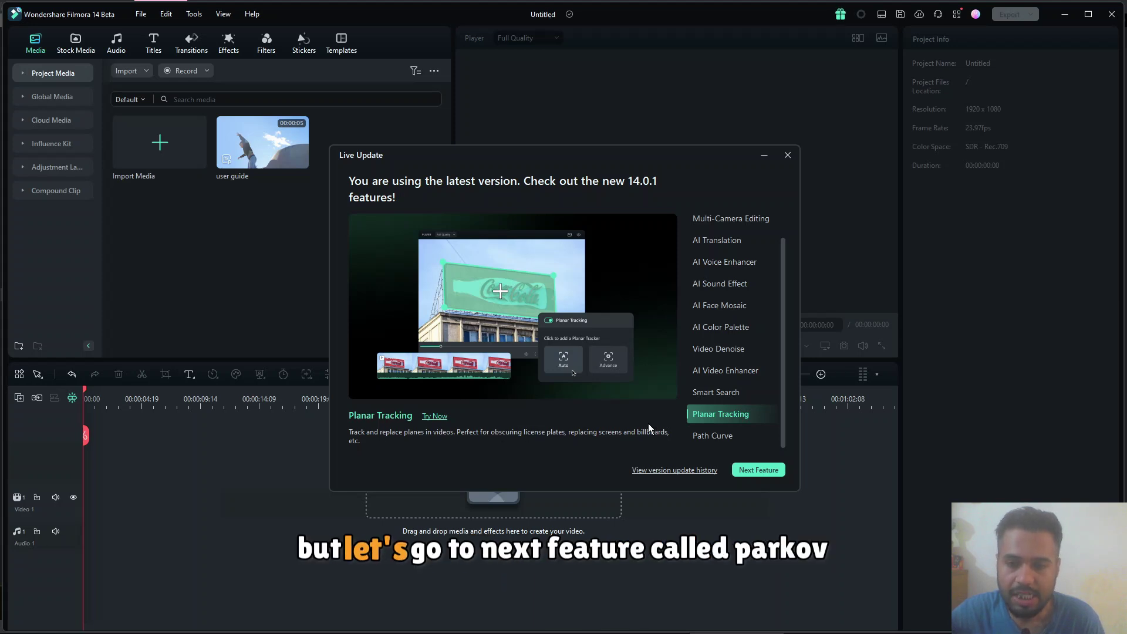
click(711, 436)
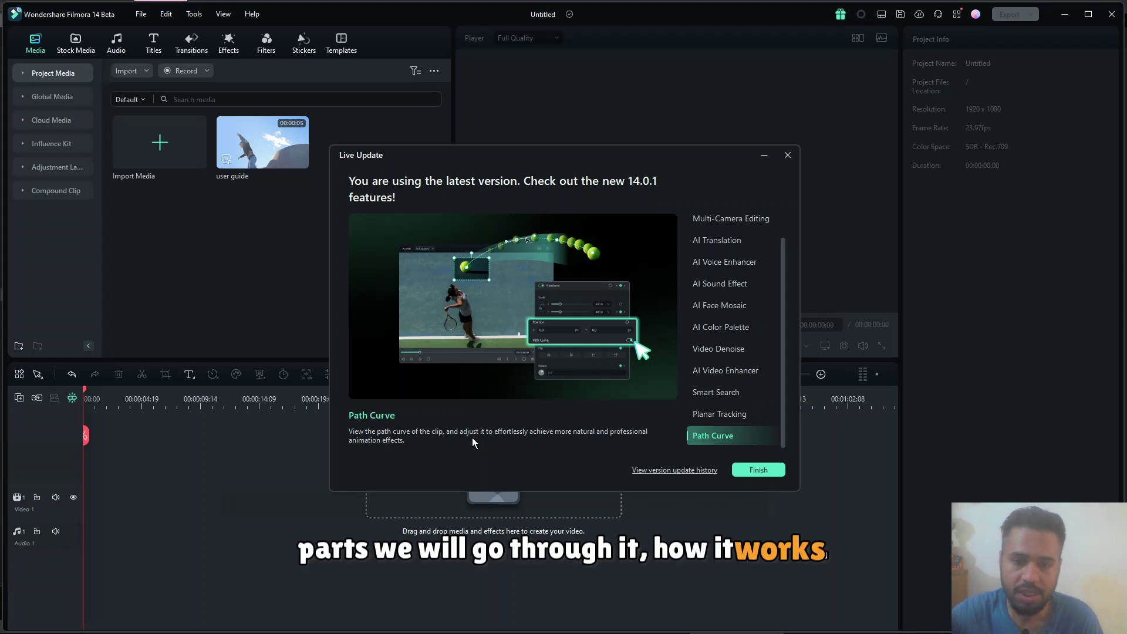
drag(782, 406, 784, 365)
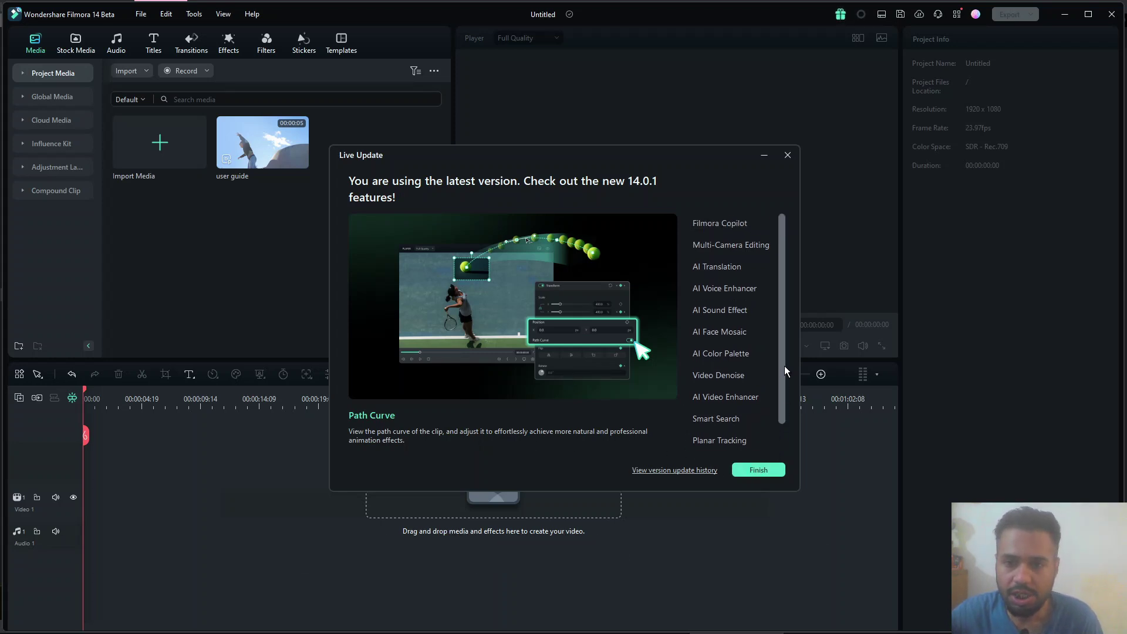
click(763, 472)
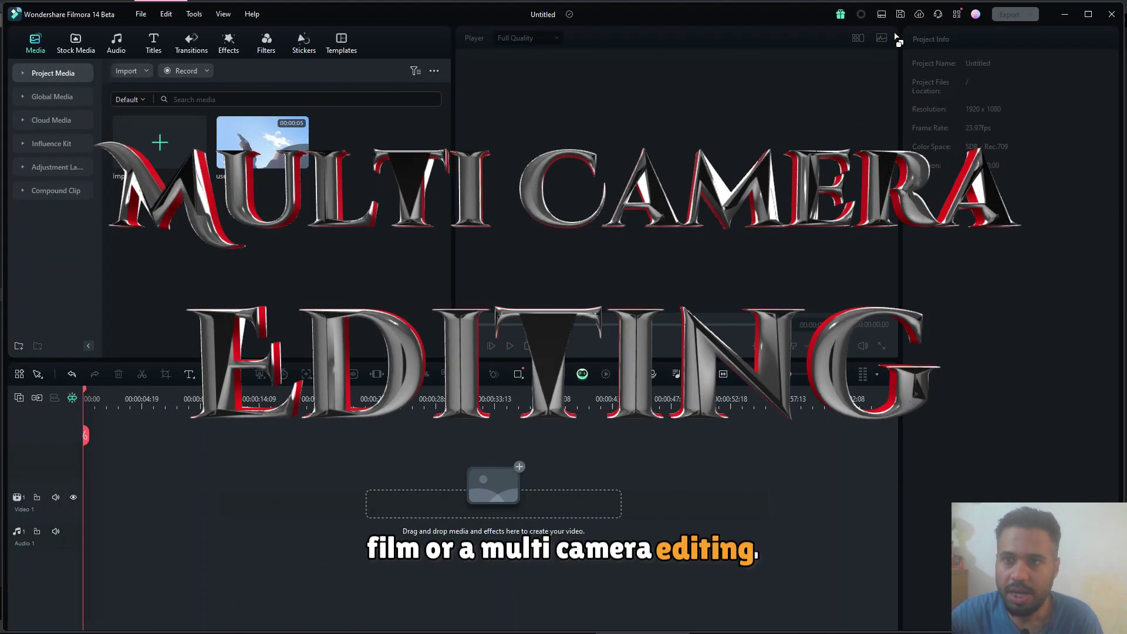
click(881, 14)
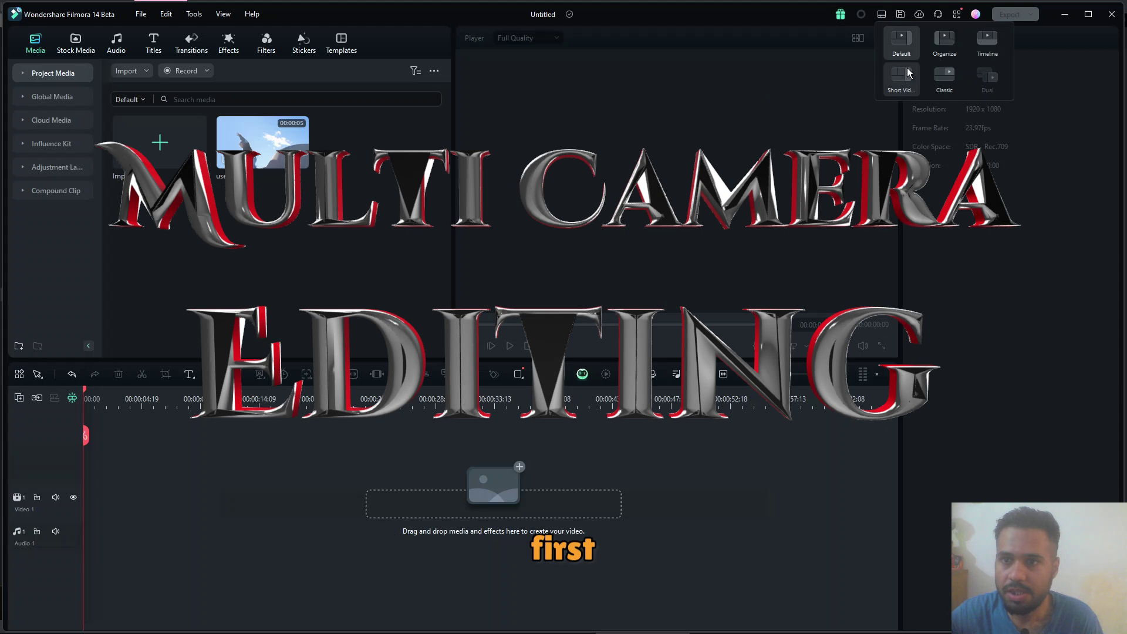
click(939, 75)
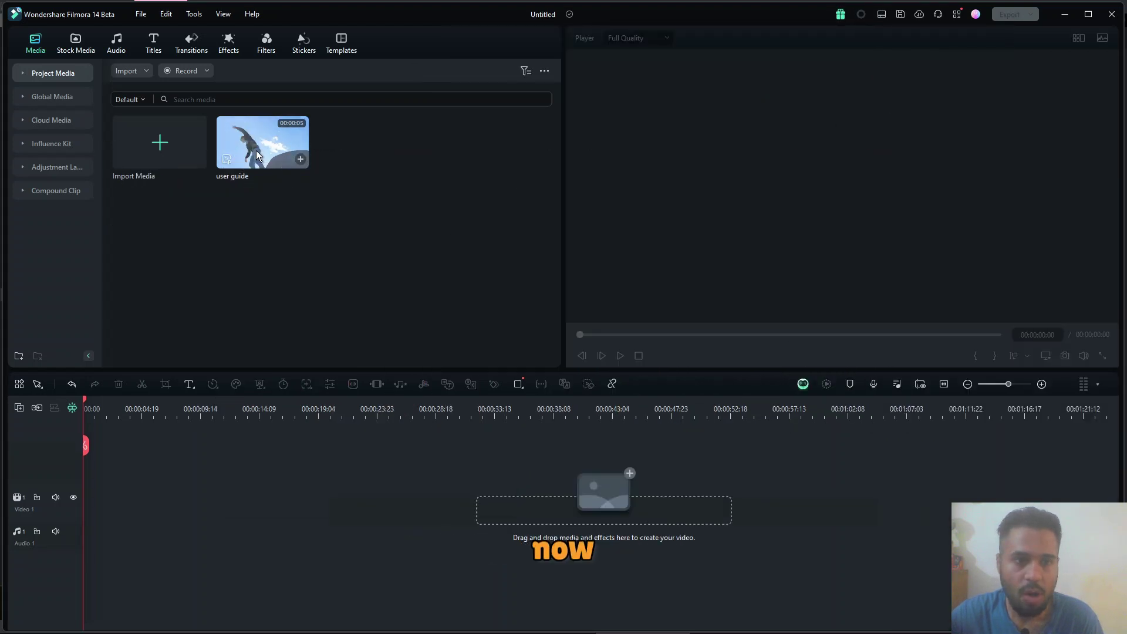
right_click(322, 241)
click(354, 251)
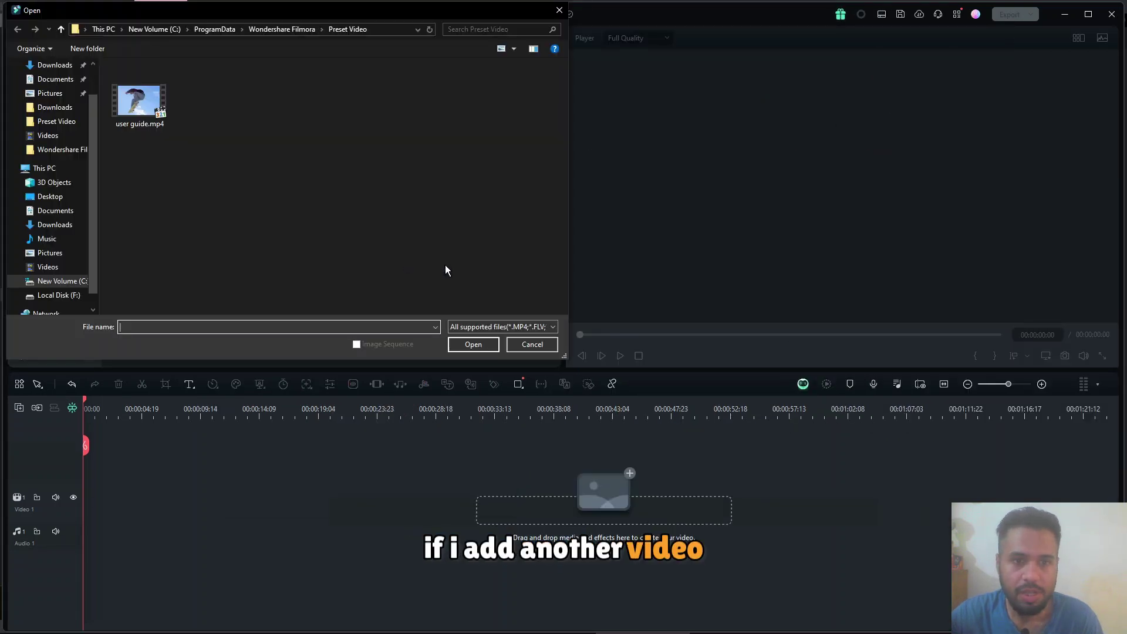
click(465, 342)
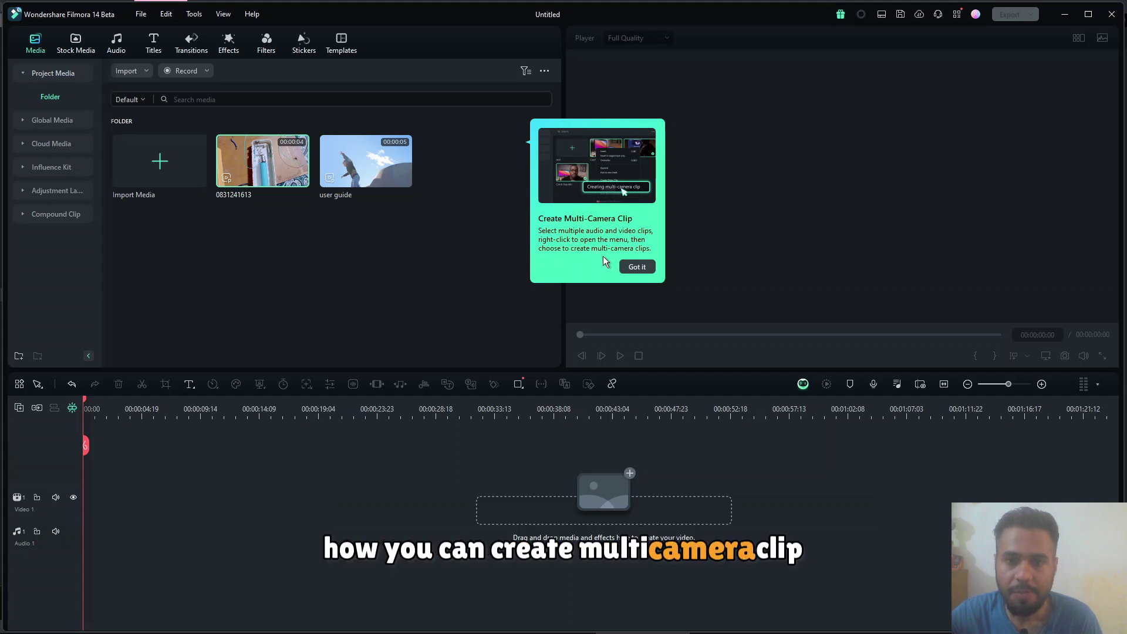
click(634, 267)
Step: Create Multi-Camera Clip 1 from both clips with the default name and Audio synchronization
drag(439, 246, 274, 168)
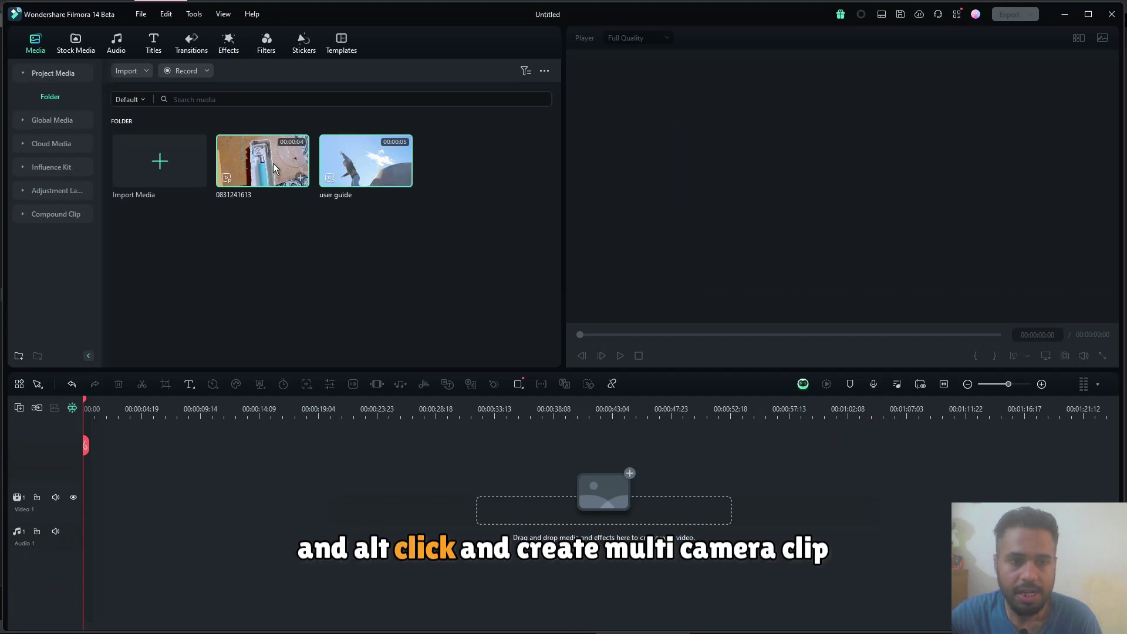
right_click(274, 169)
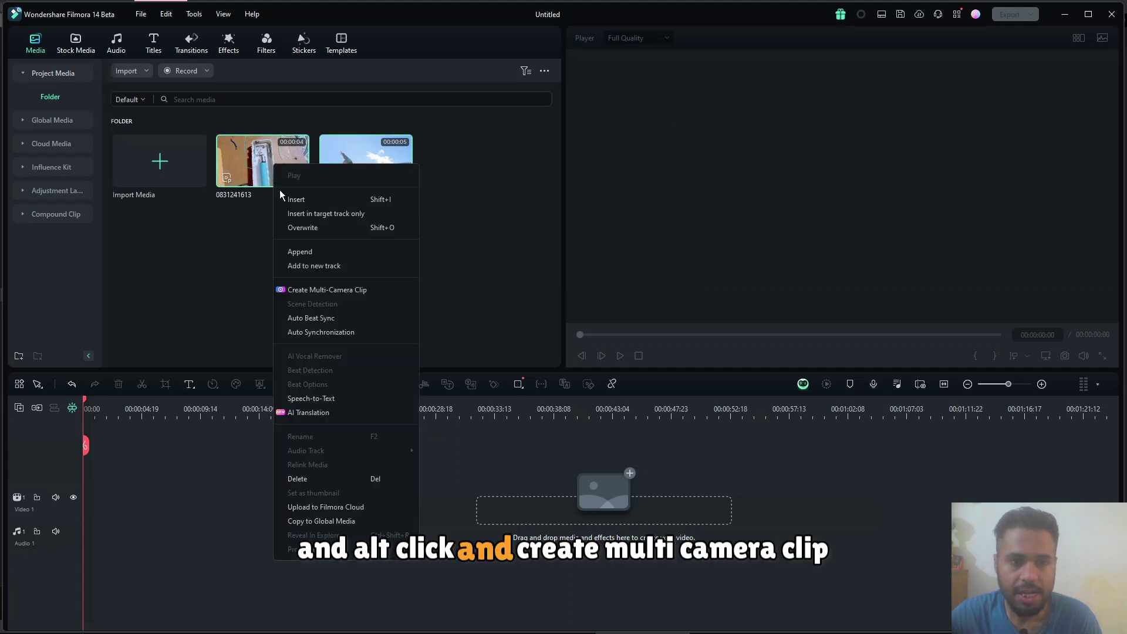
click(325, 290)
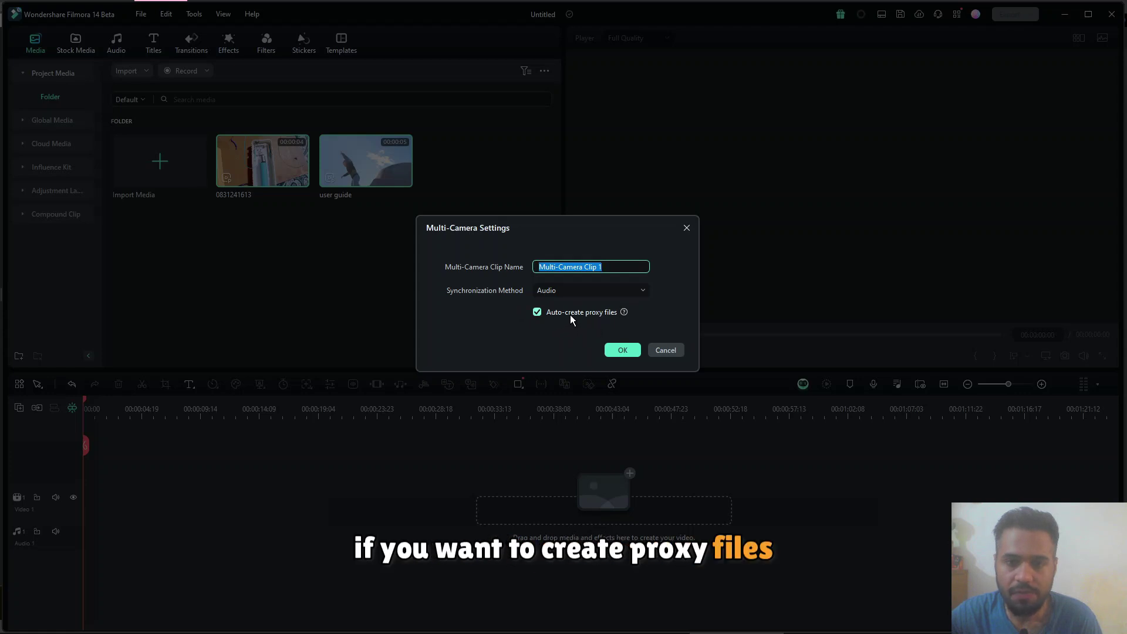
click(606, 292)
click(606, 290)
click(607, 290)
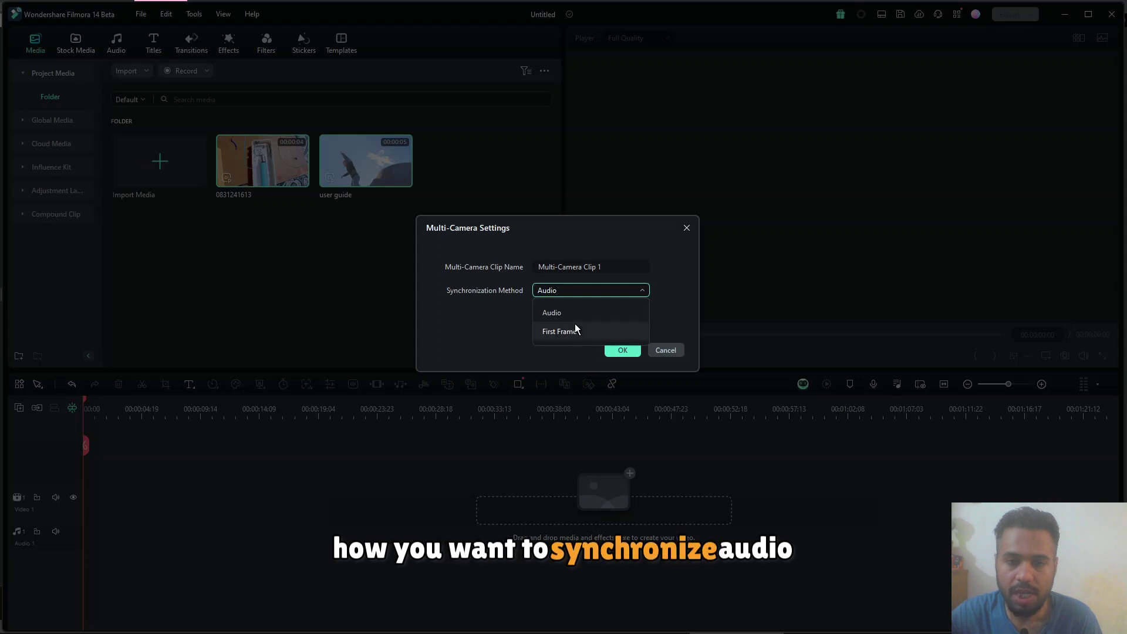
click(620, 351)
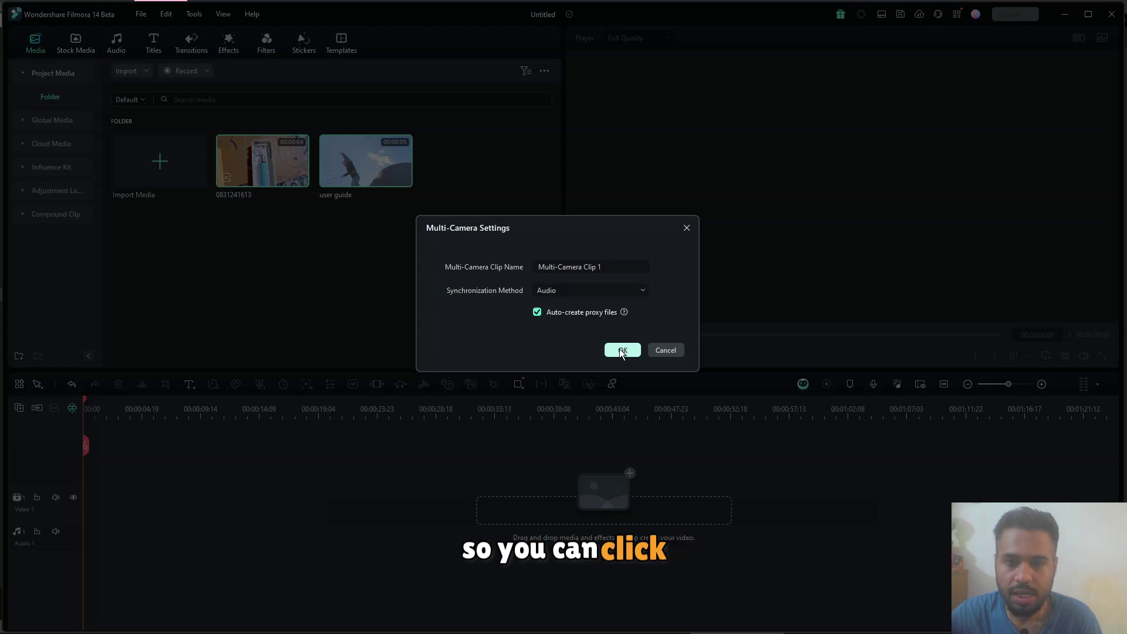
click(621, 350)
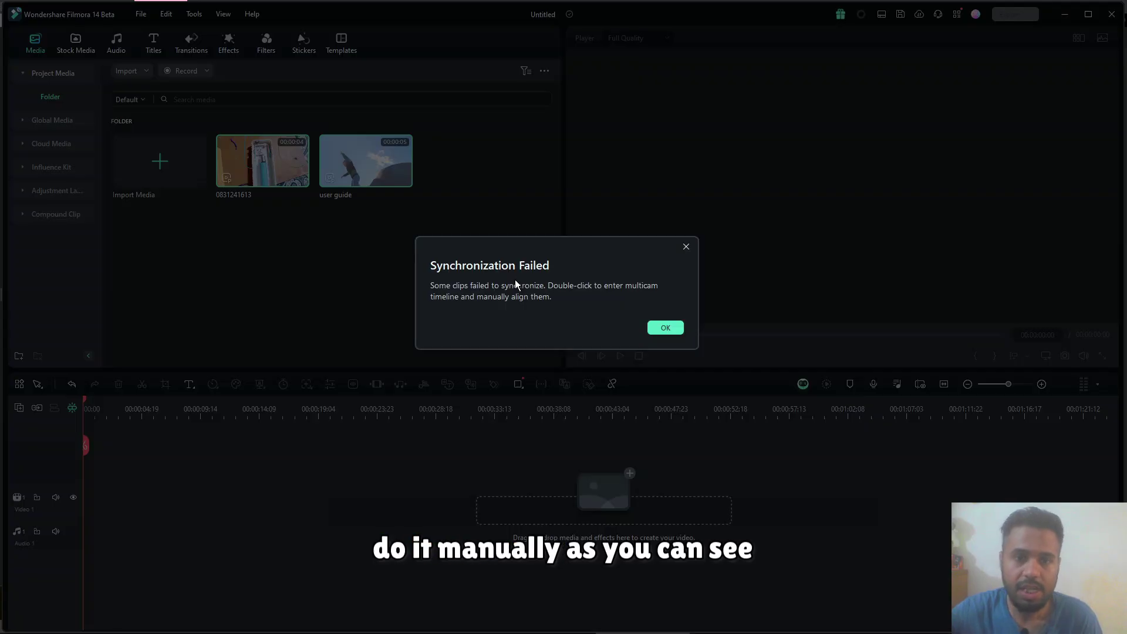
Step: Dismiss the sync-failed notice, then preview Multi-Camera Clip 1 muted and scrub through it
click(665, 327)
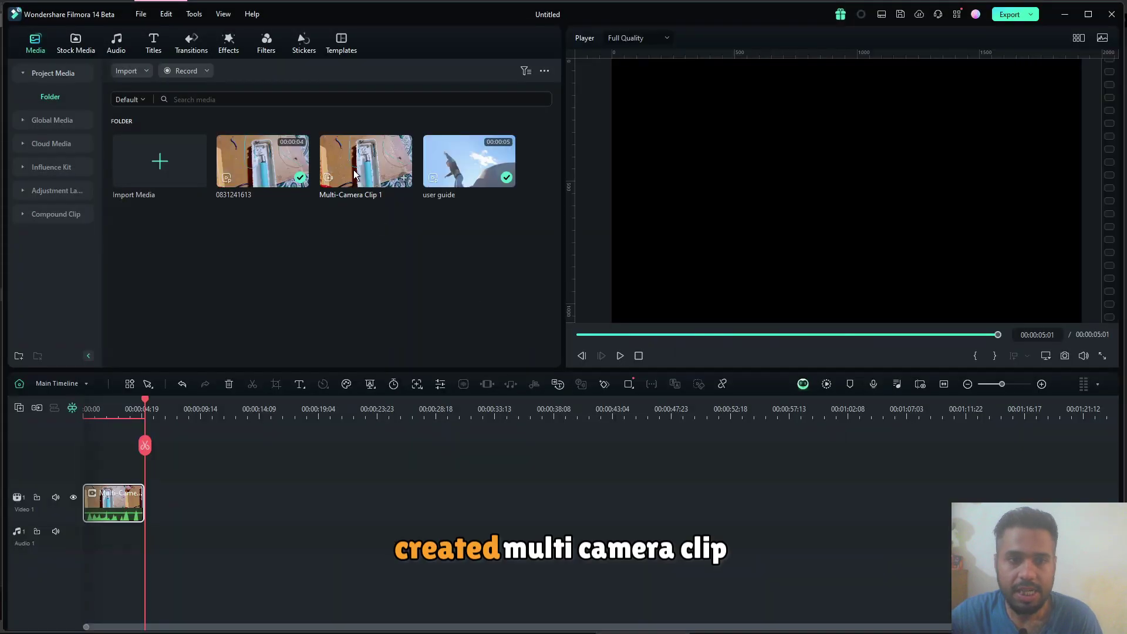
click(354, 170)
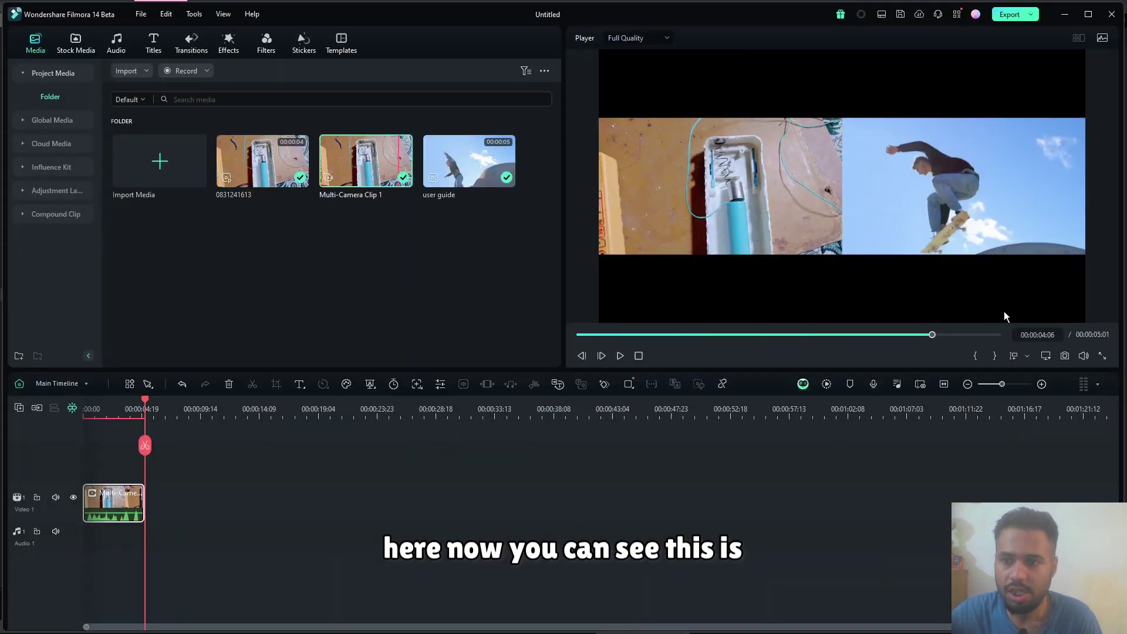
click(1084, 356)
drag(676, 334, 587, 334)
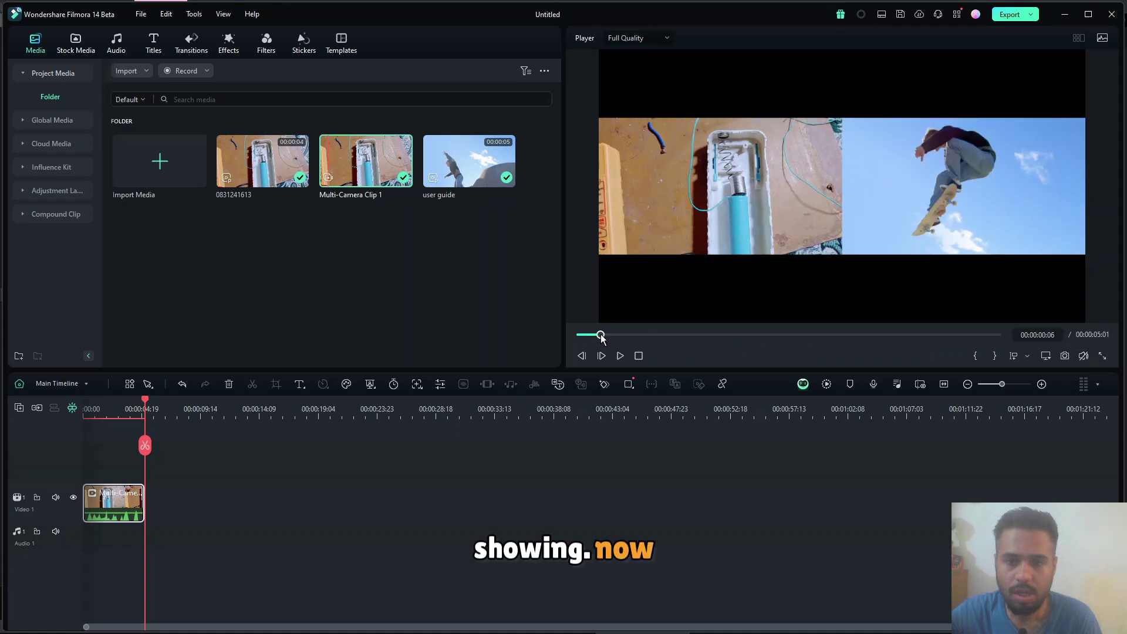
Step: Show both camera angles side by side and return the playhead to 00:00
click(1078, 38)
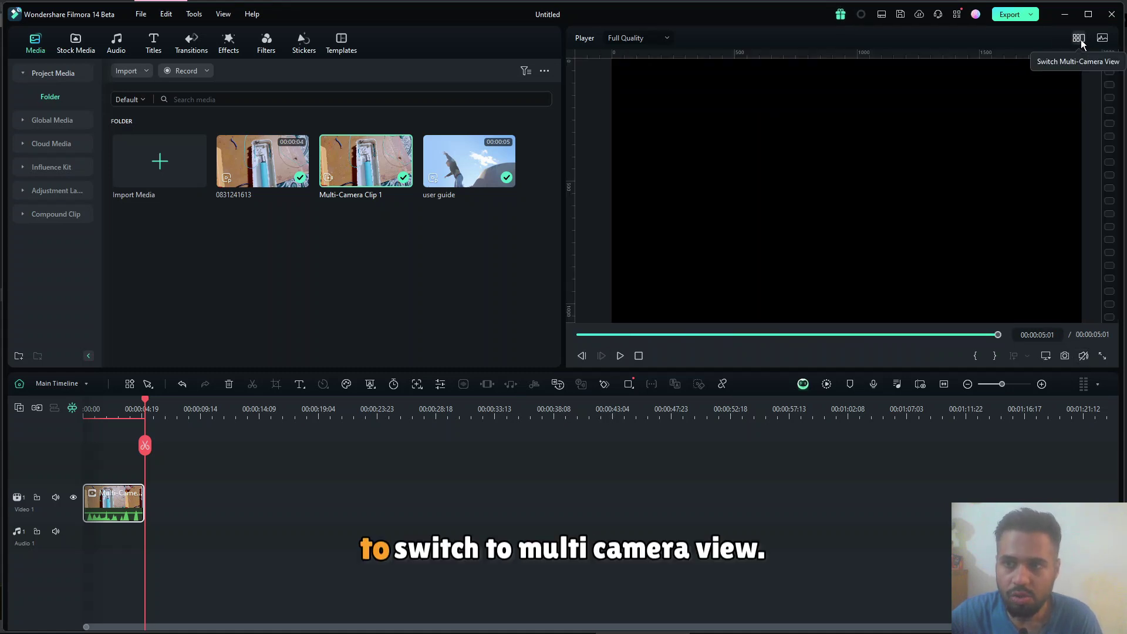
click(1078, 43)
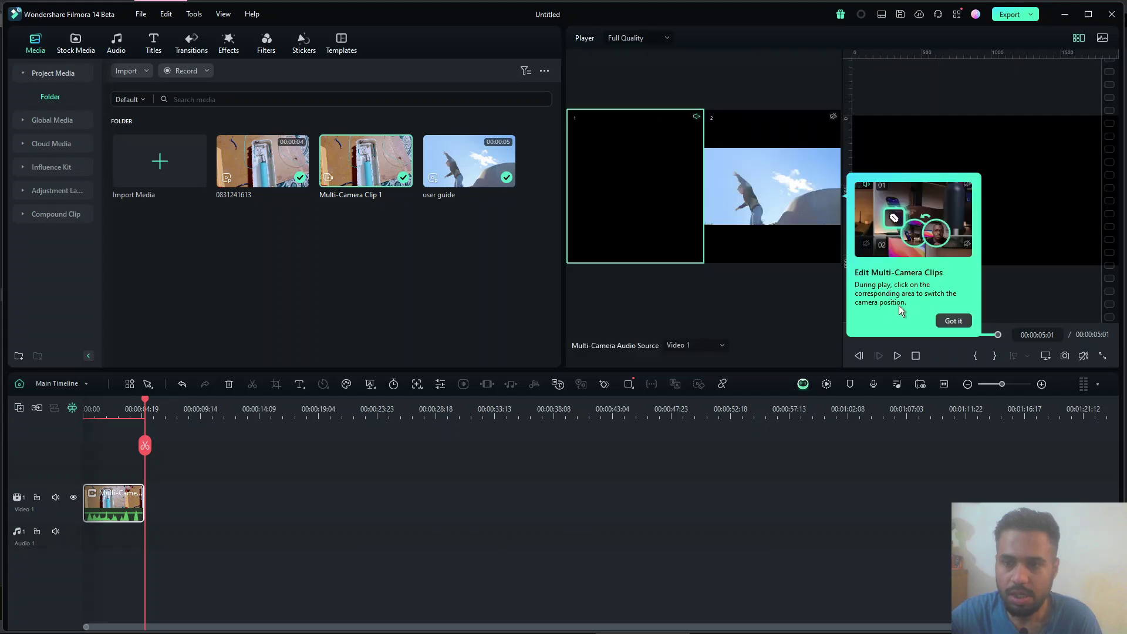
click(953, 321)
drag(145, 444, 83, 445)
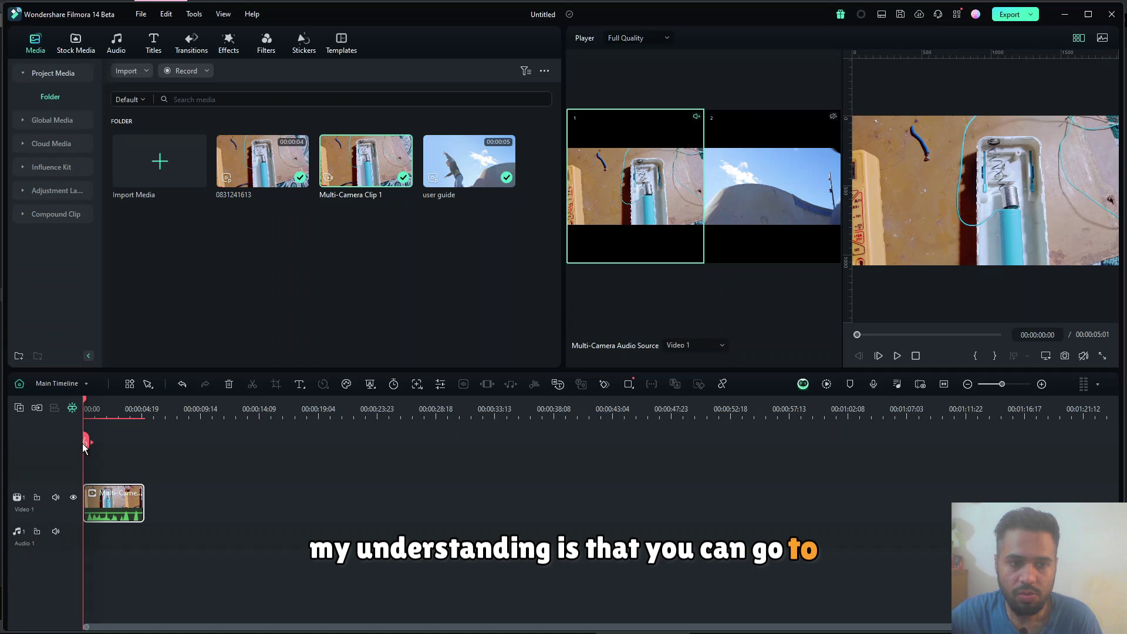
Step: Split the clip into sections alternating between the skateboarder angle and angle 1
drag(83, 442, 96, 448)
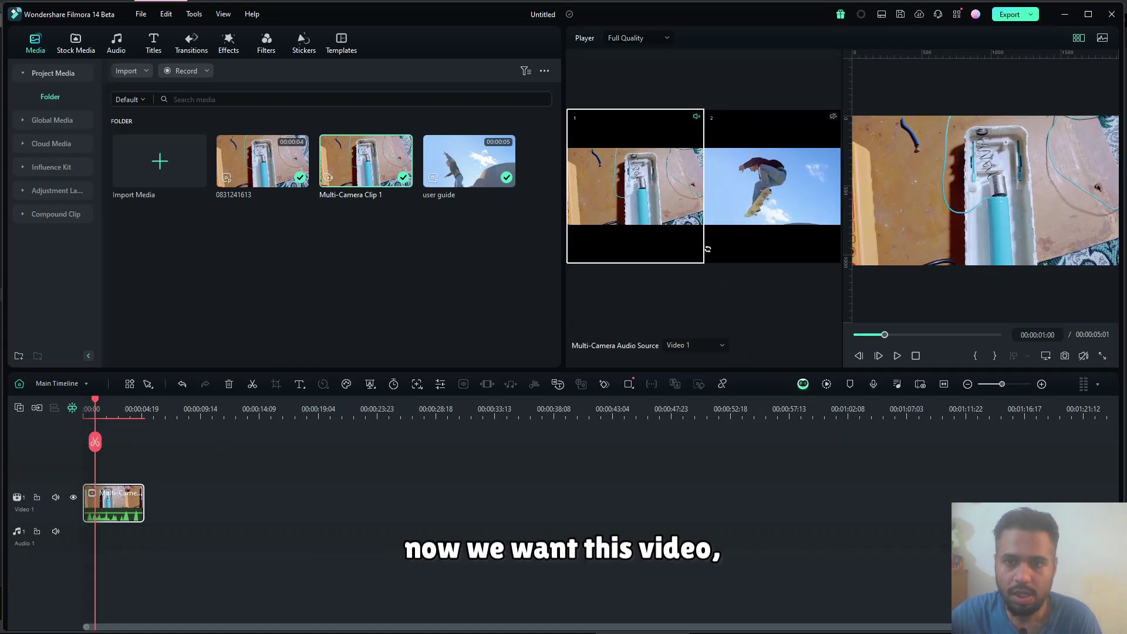
click(97, 442)
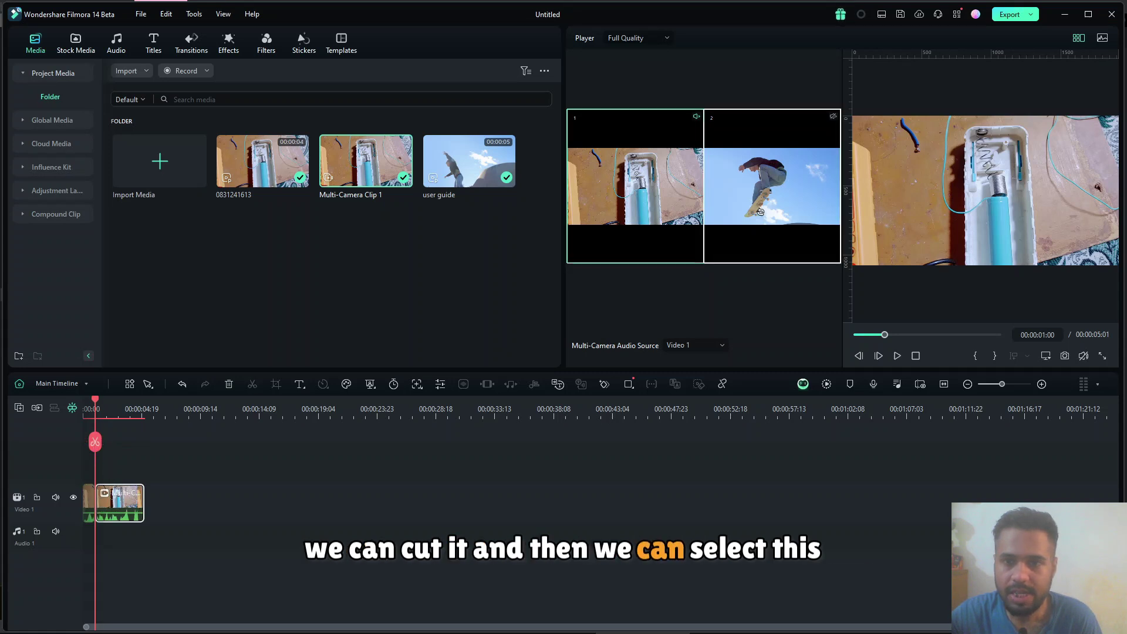
click(760, 211)
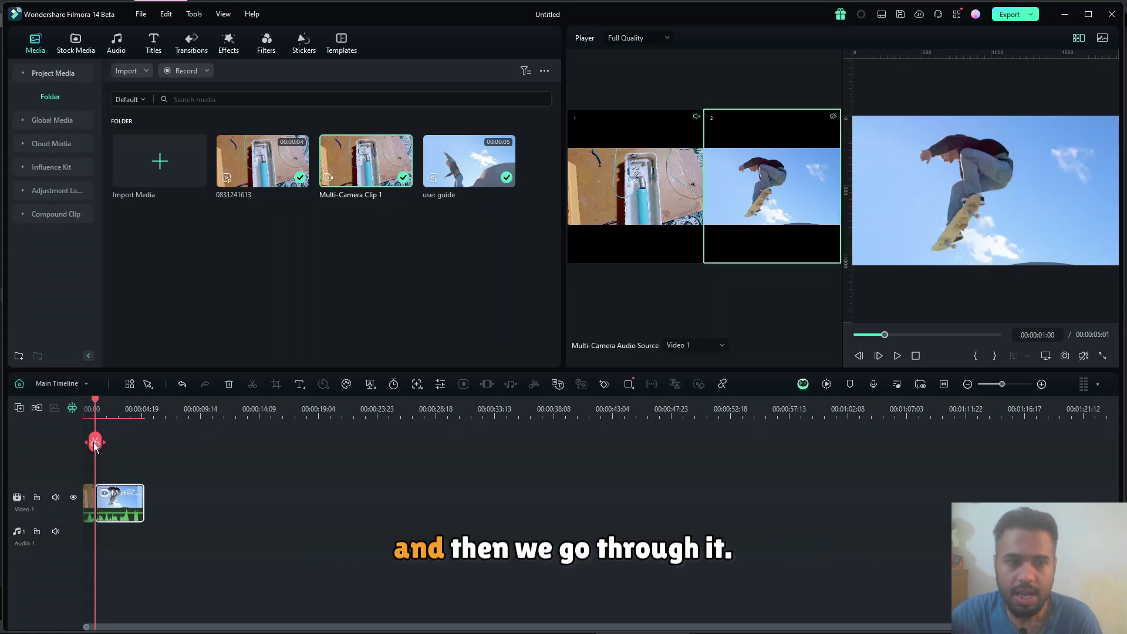
drag(98, 446, 108, 442)
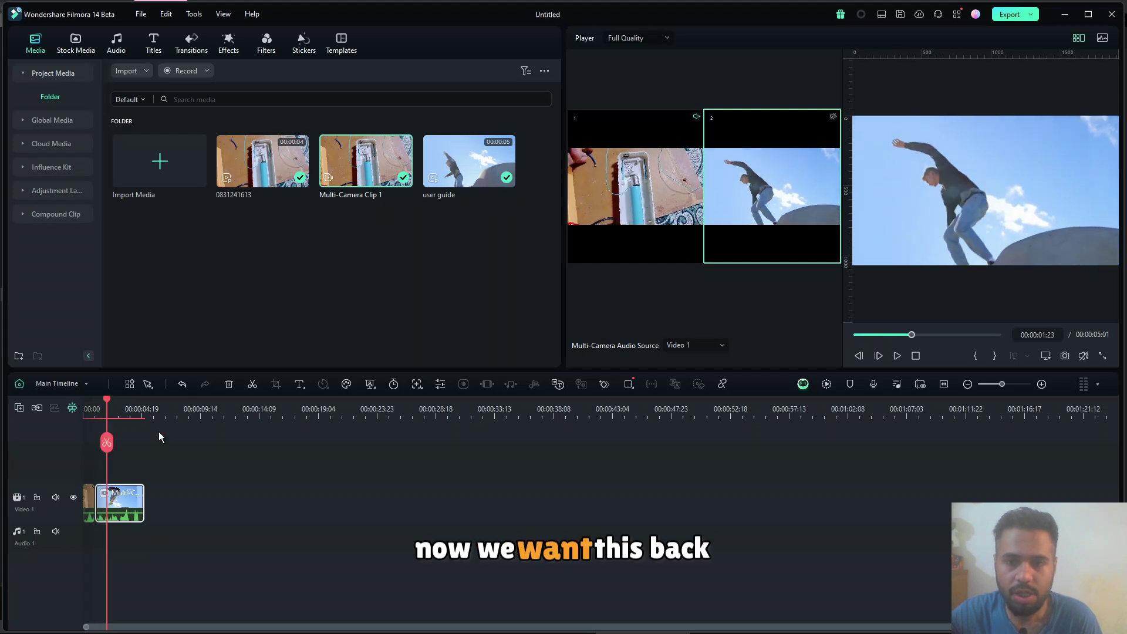
click(106, 443)
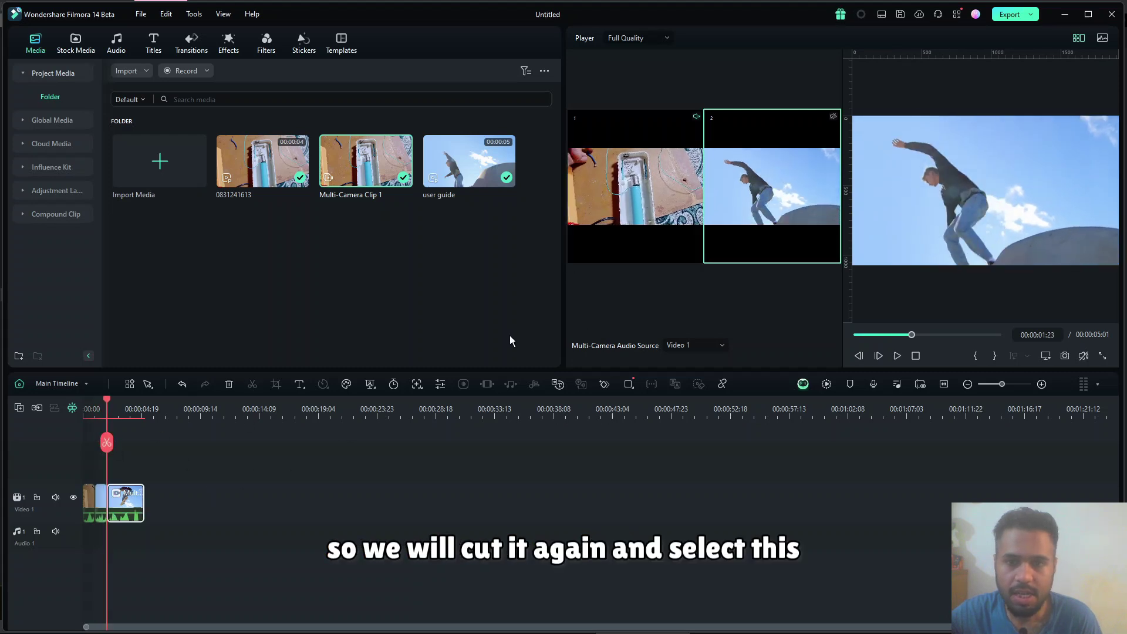
key(1)
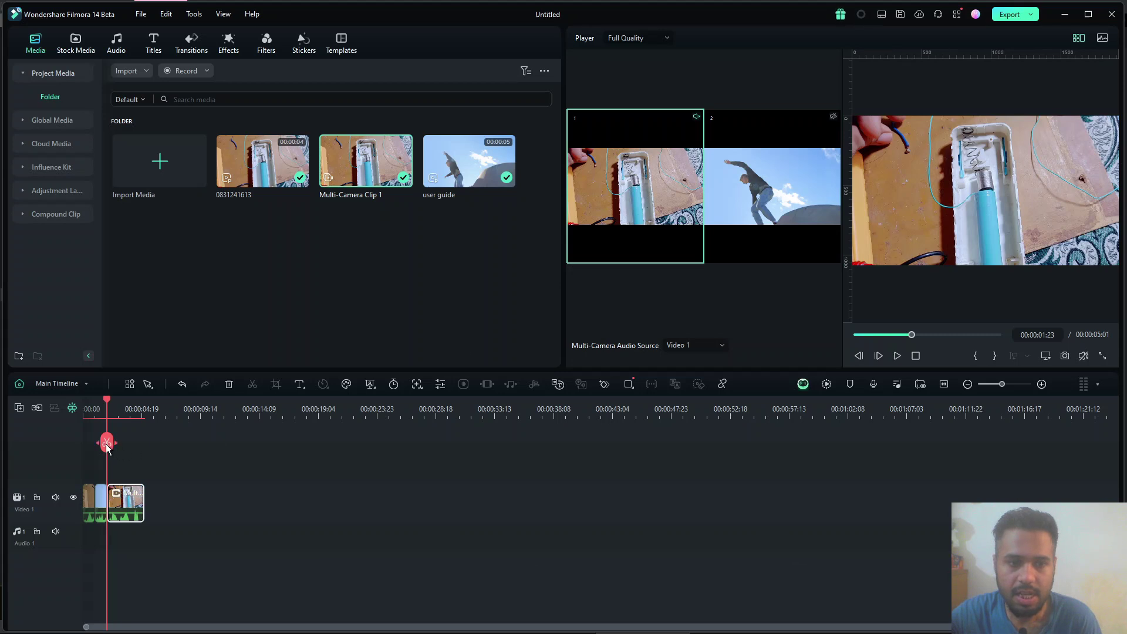
drag(107, 444, 121, 445)
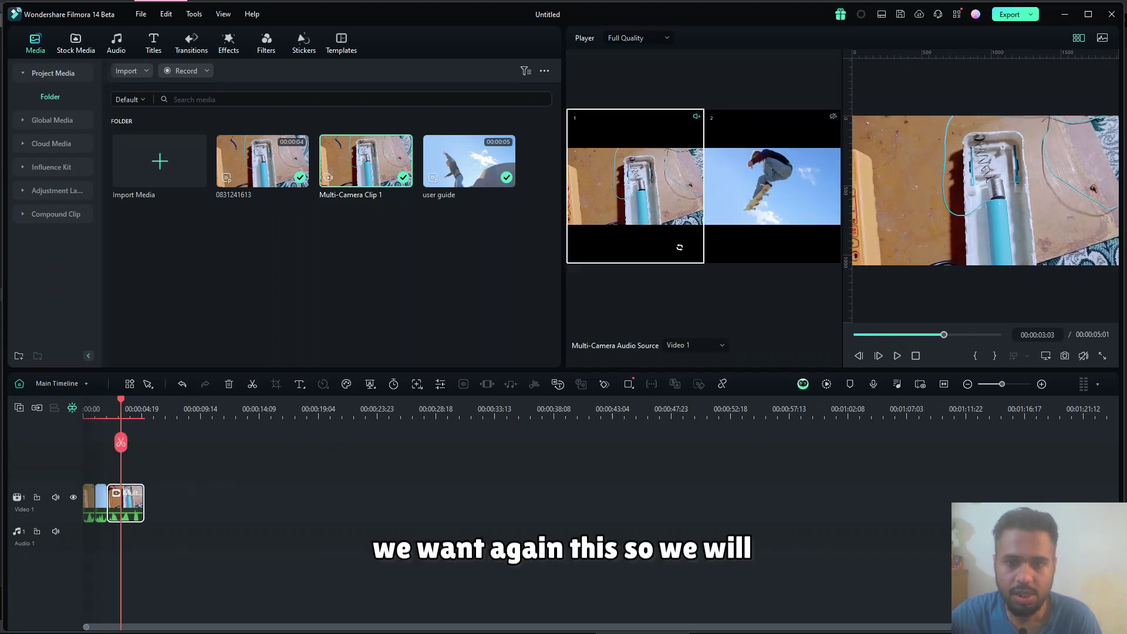
click(742, 214)
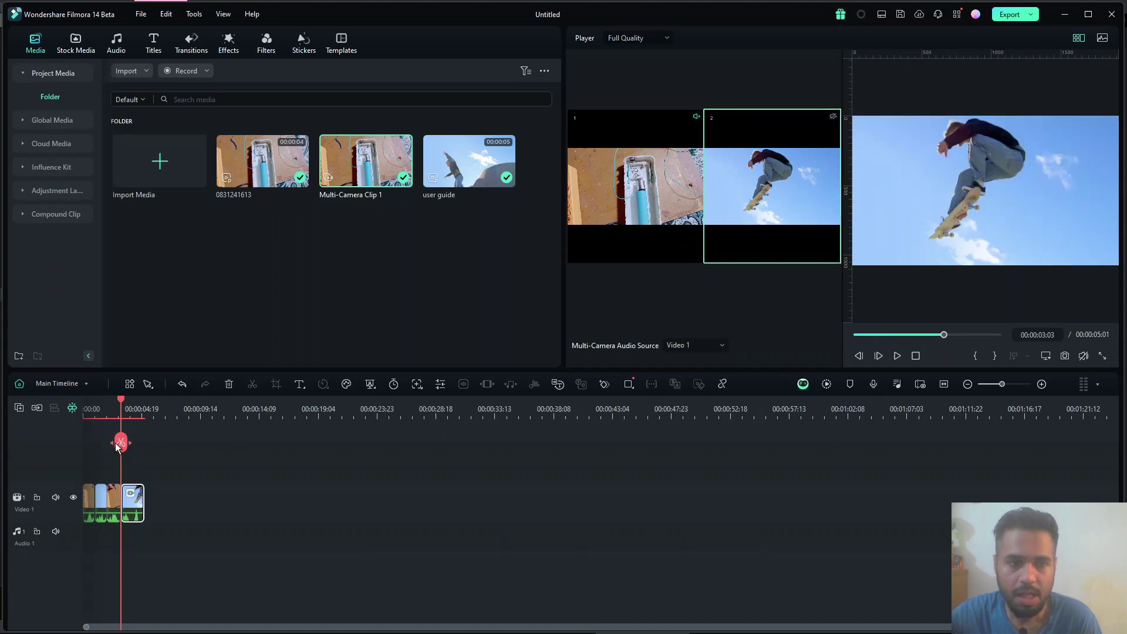
Step: Return to the start, exit multi-camera view, and play back the edited clip
drag(115, 442, 78, 442)
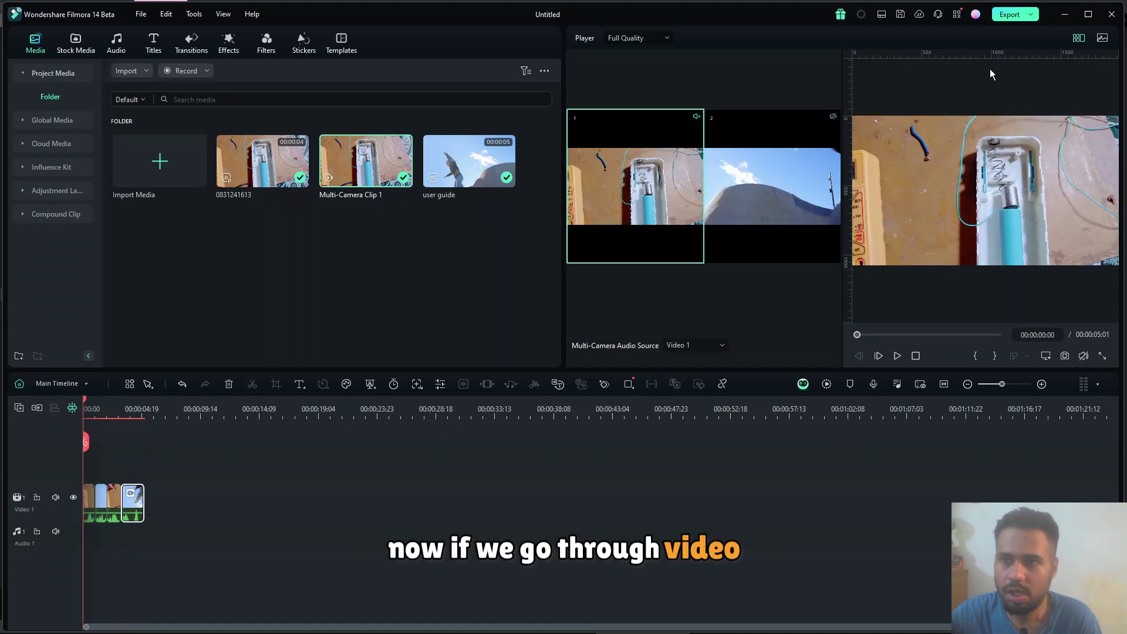
click(1079, 38)
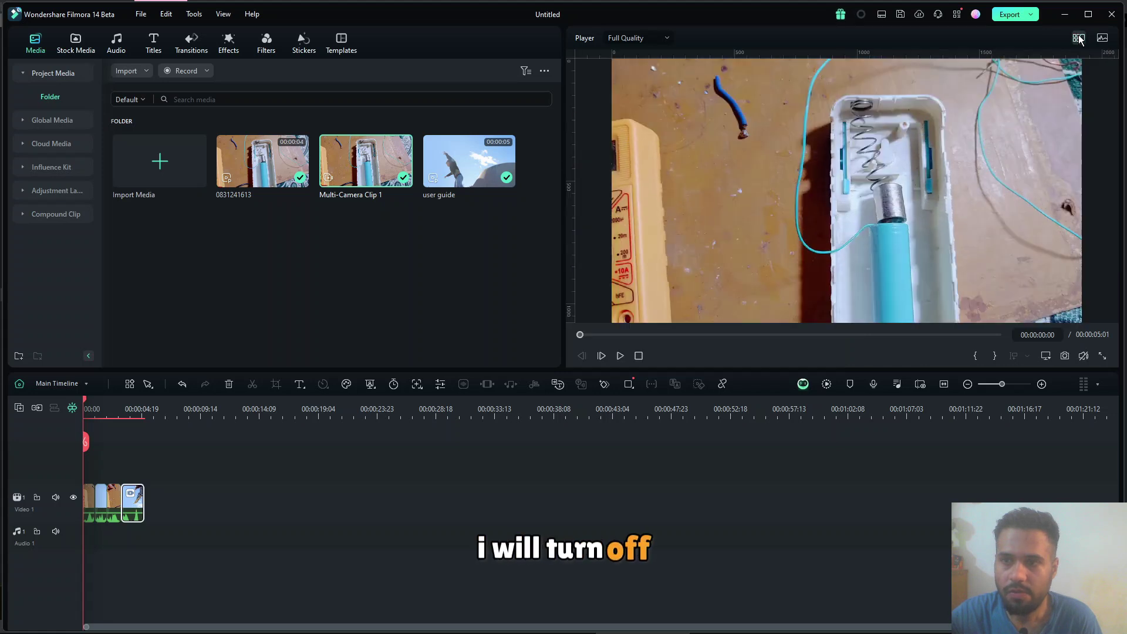
click(619, 356)
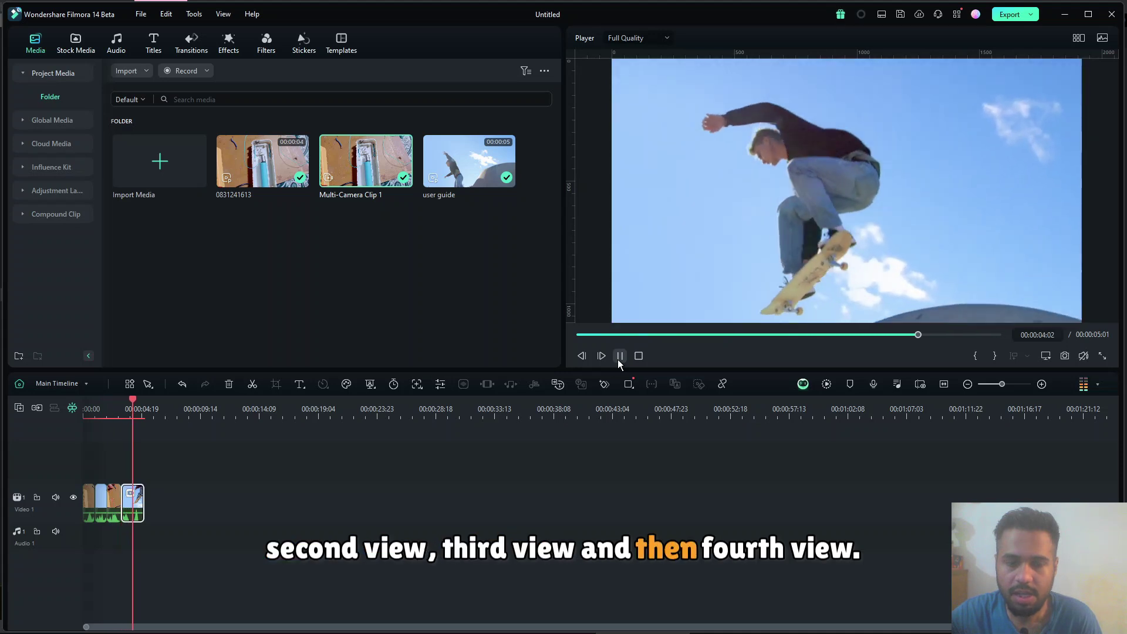
click(620, 356)
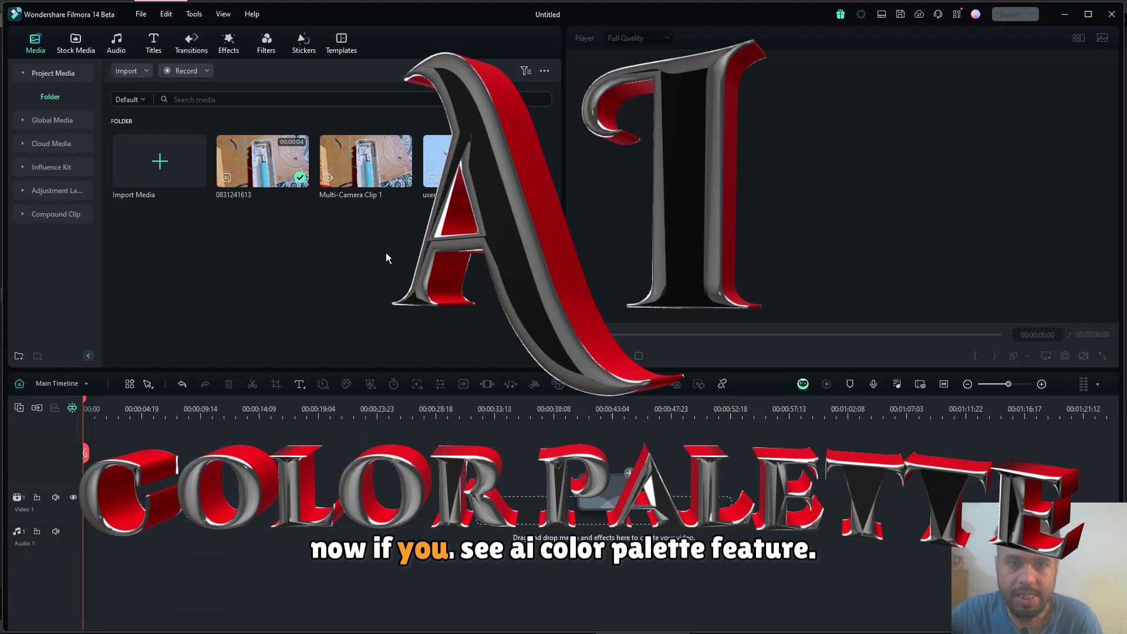
Step: Put user guide on Video 1 and enable AI Color Palette with a skateboarder reference frame
drag(387, 249, 133, 498)
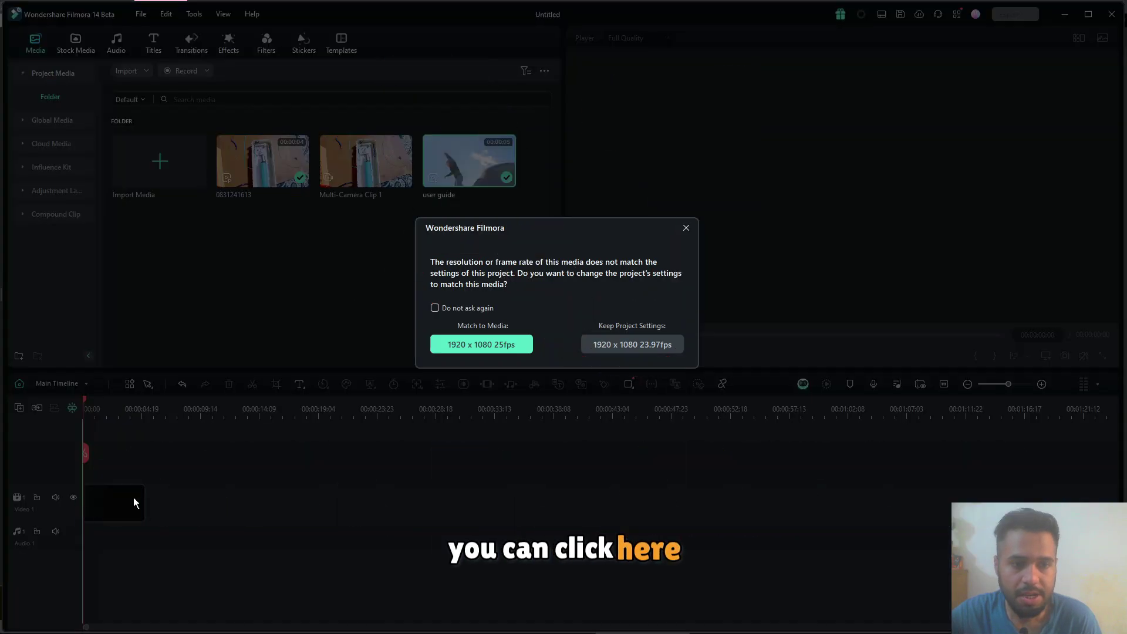
click(626, 350)
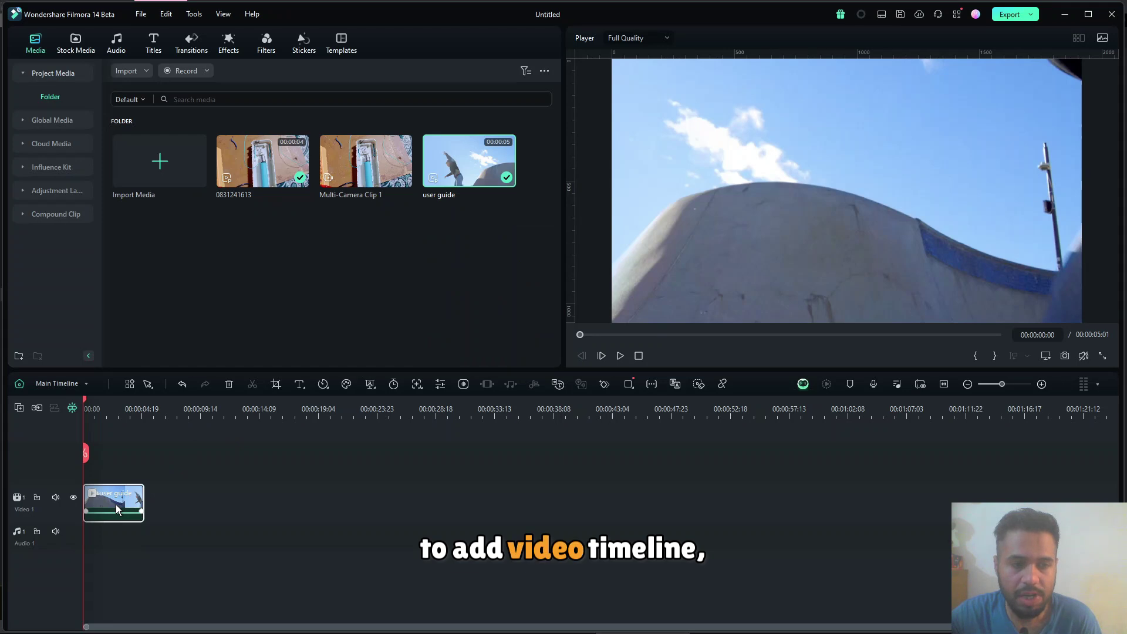
double_click(115, 505)
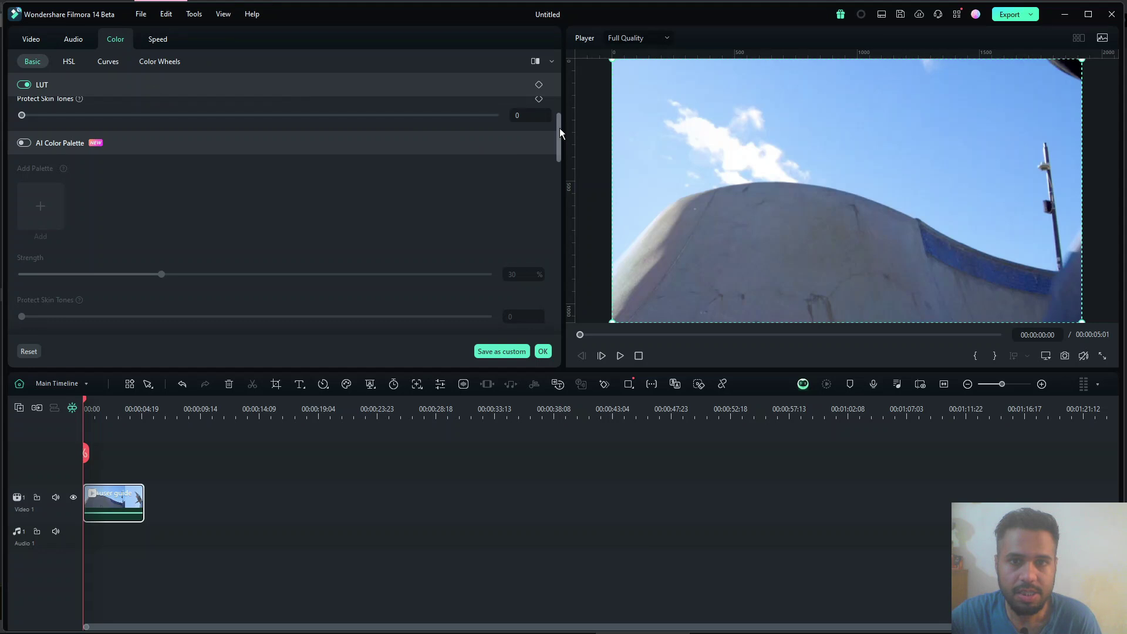
mouse_move(558, 128)
mouse_down()
mouse_move(559, 84)
mouse_move(559, 135)
mouse_up()
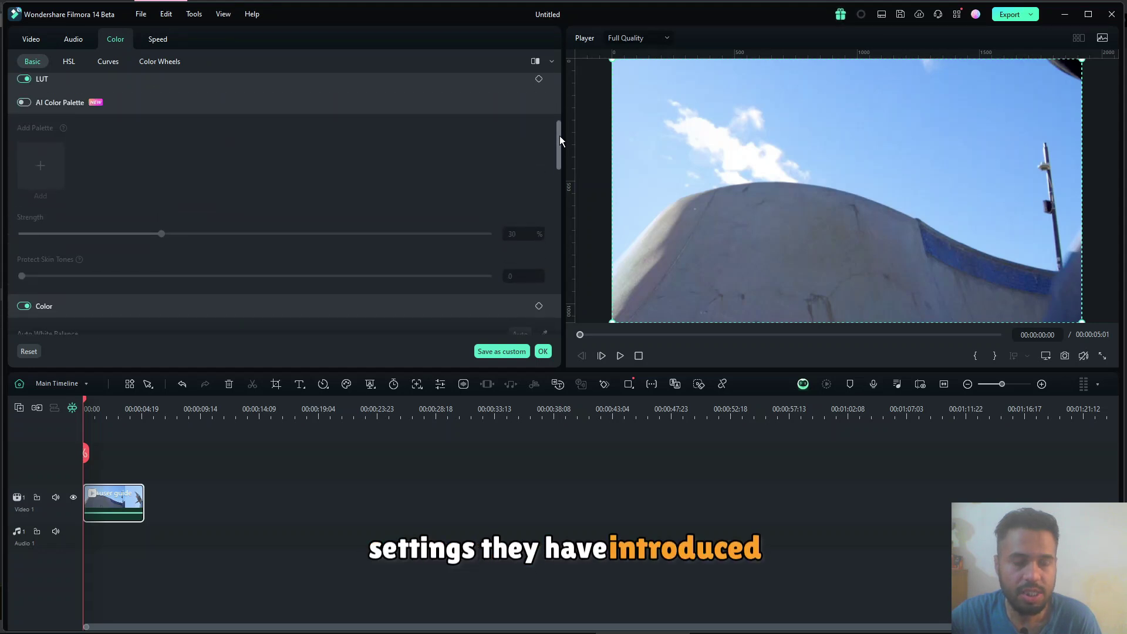
click(24, 103)
click(40, 176)
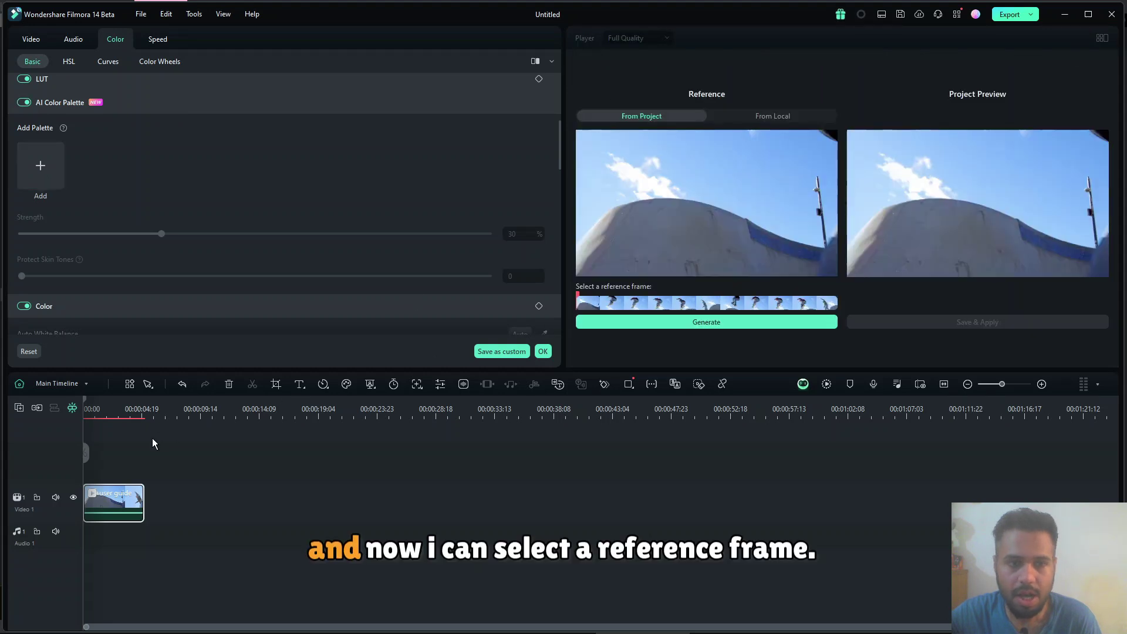
mouse_move(585, 299)
mouse_down()
mouse_move(793, 307)
mouse_move(672, 303)
mouse_up()
click(540, 352)
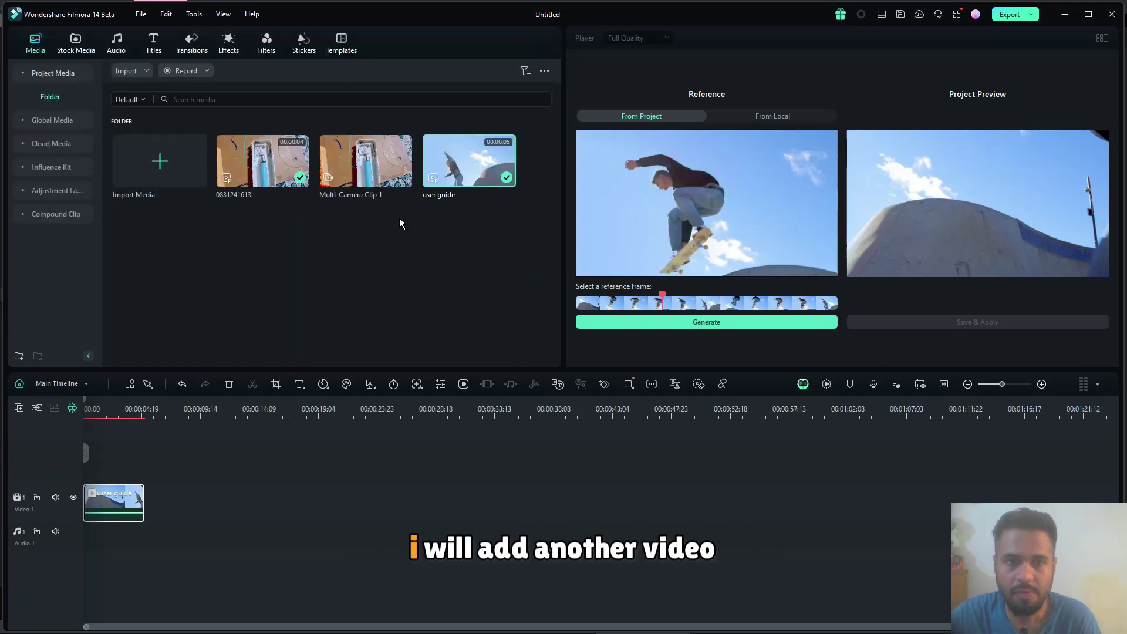
drag(232, 163, 153, 489)
click(594, 351)
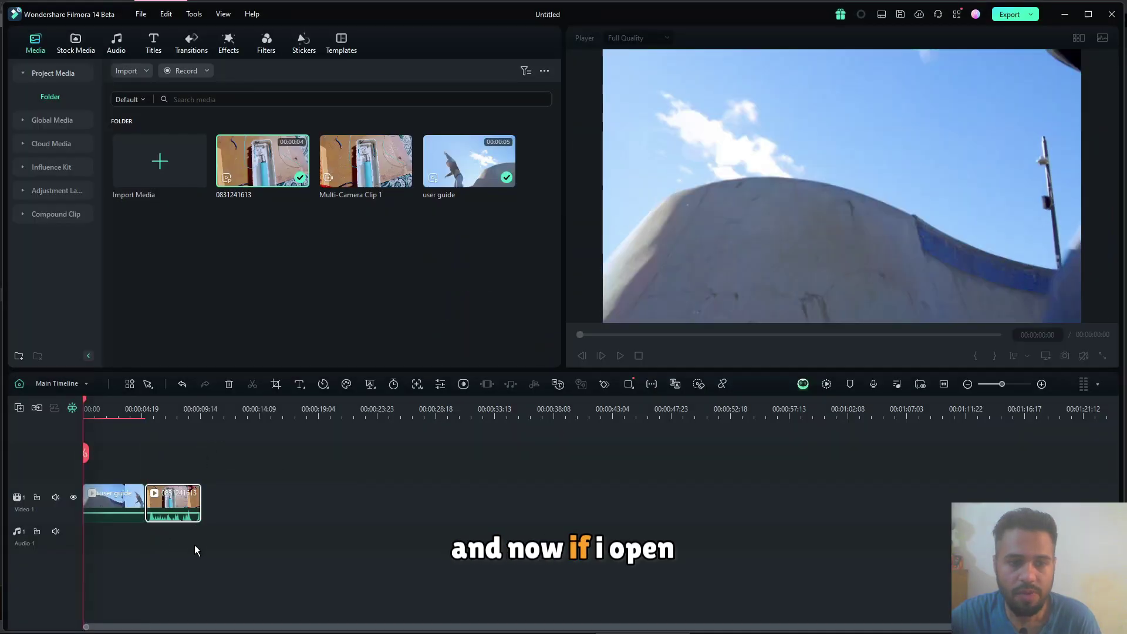
right_click(127, 502)
click(193, 466)
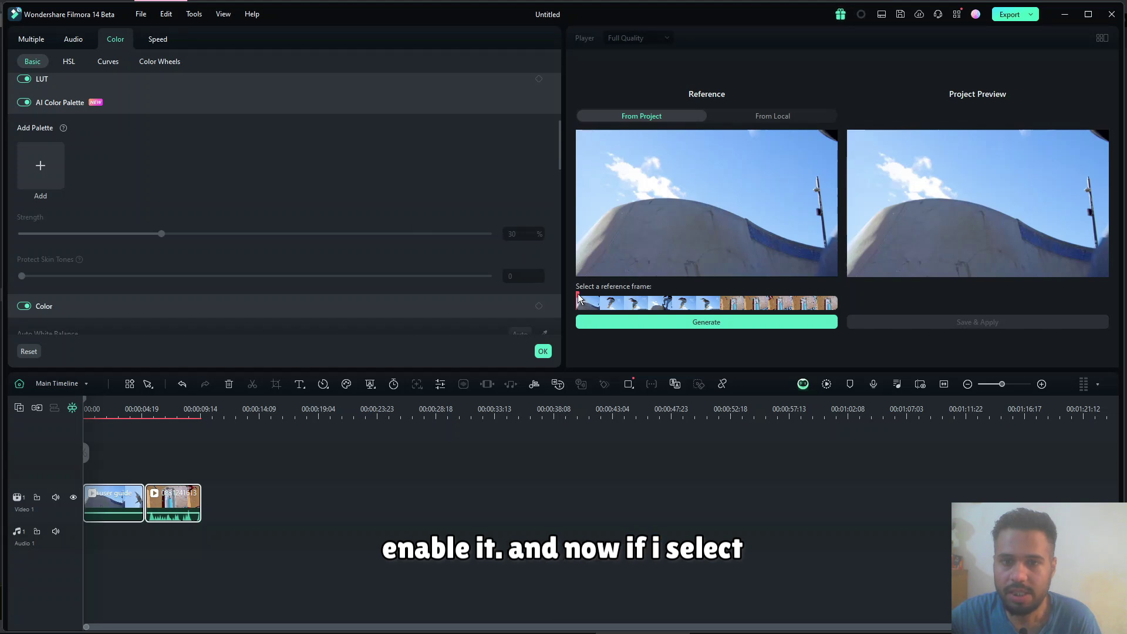
Step: Generate an AI colour palette matched to the battery close-up frame and try different strengths
drag(578, 299, 728, 299)
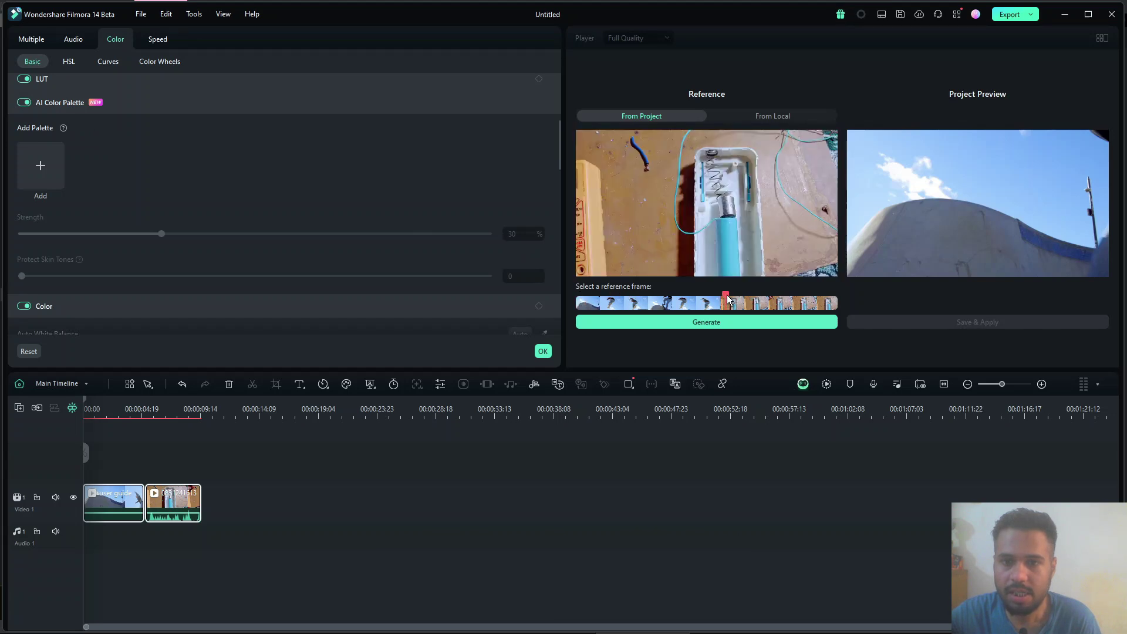
click(709, 326)
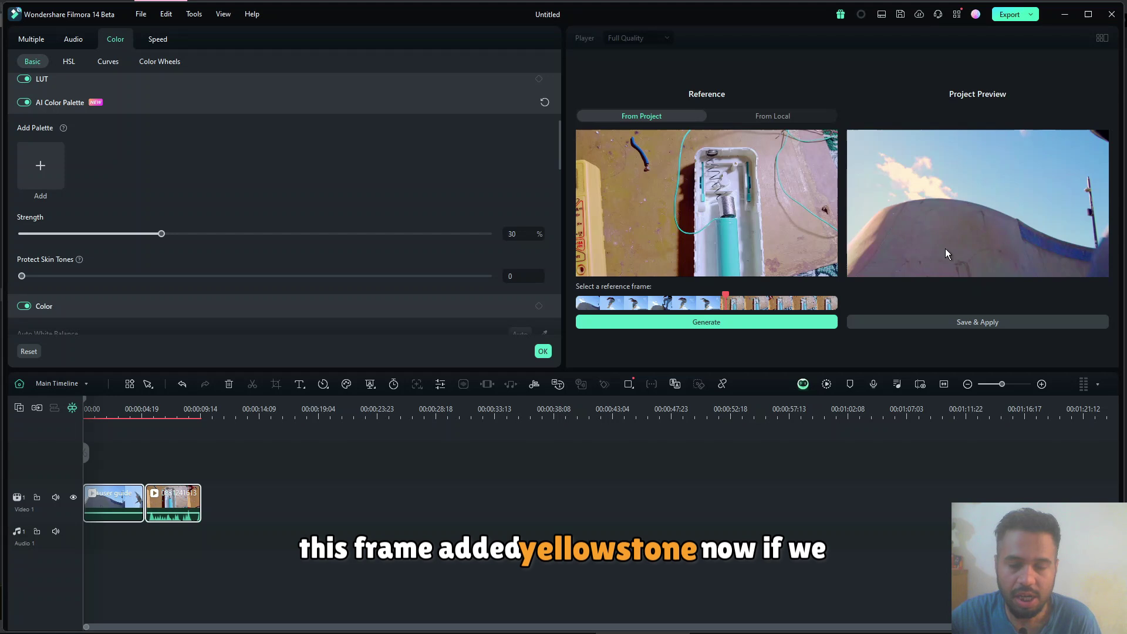
click(49, 234)
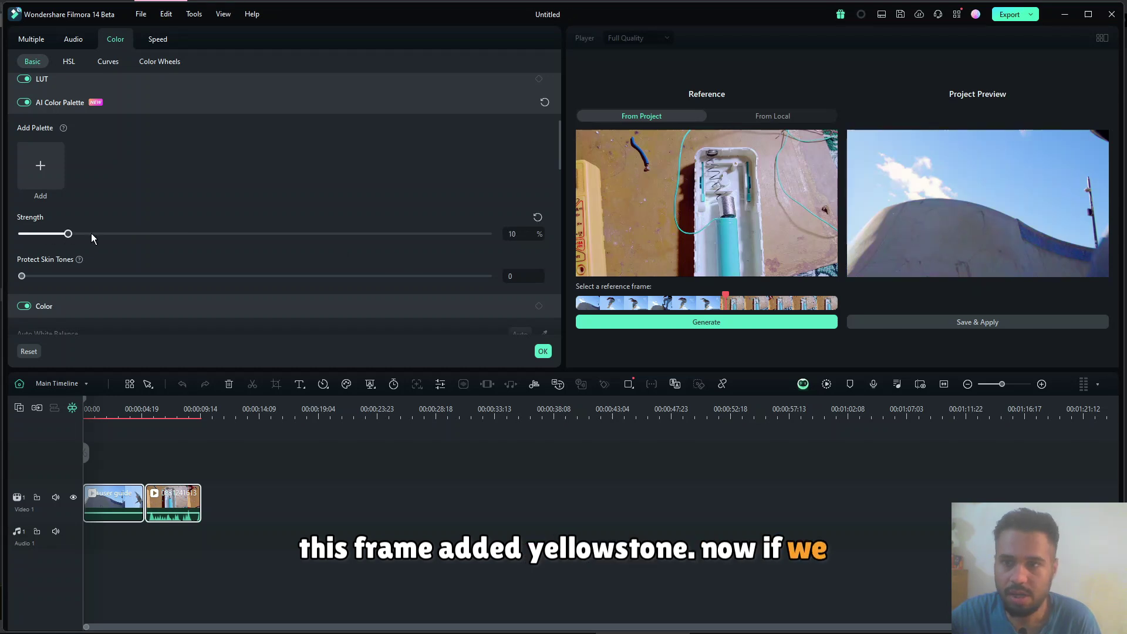
drag(91, 234, 236, 235)
drag(398, 239, 102, 250)
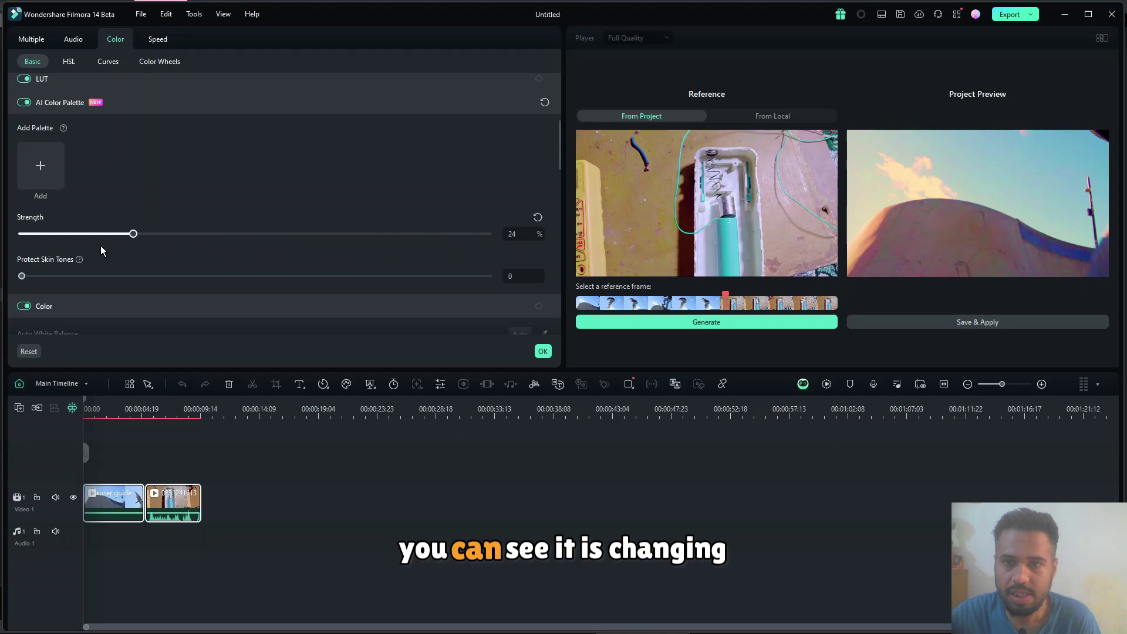
drag(433, 244, 354, 245)
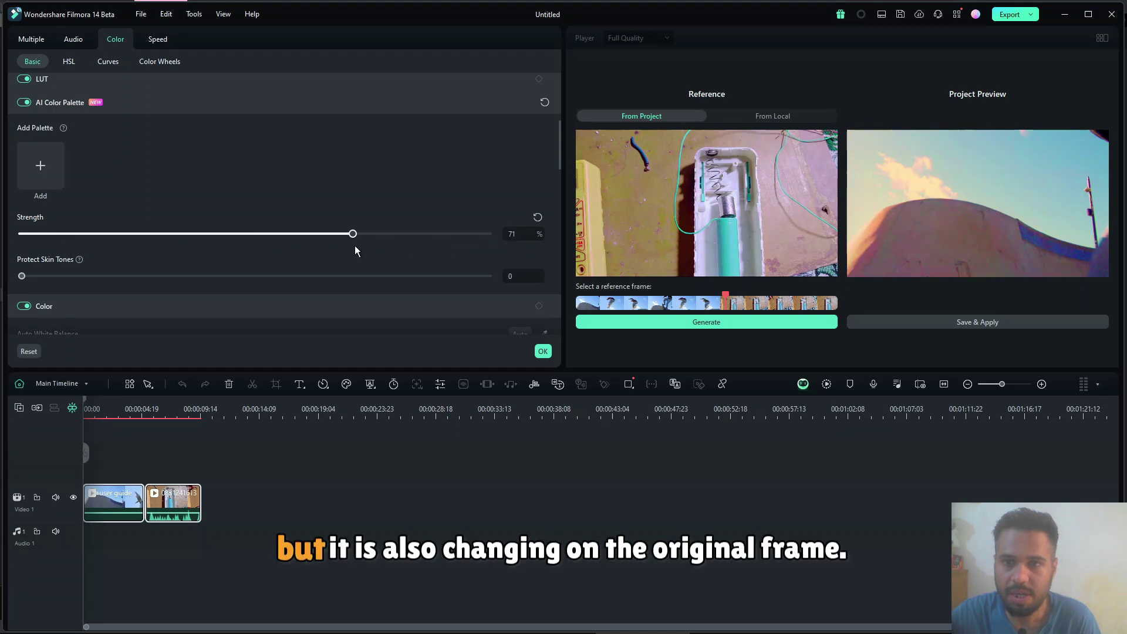
Step: Settle the AI Color Palette strength at 42%
click(199, 238)
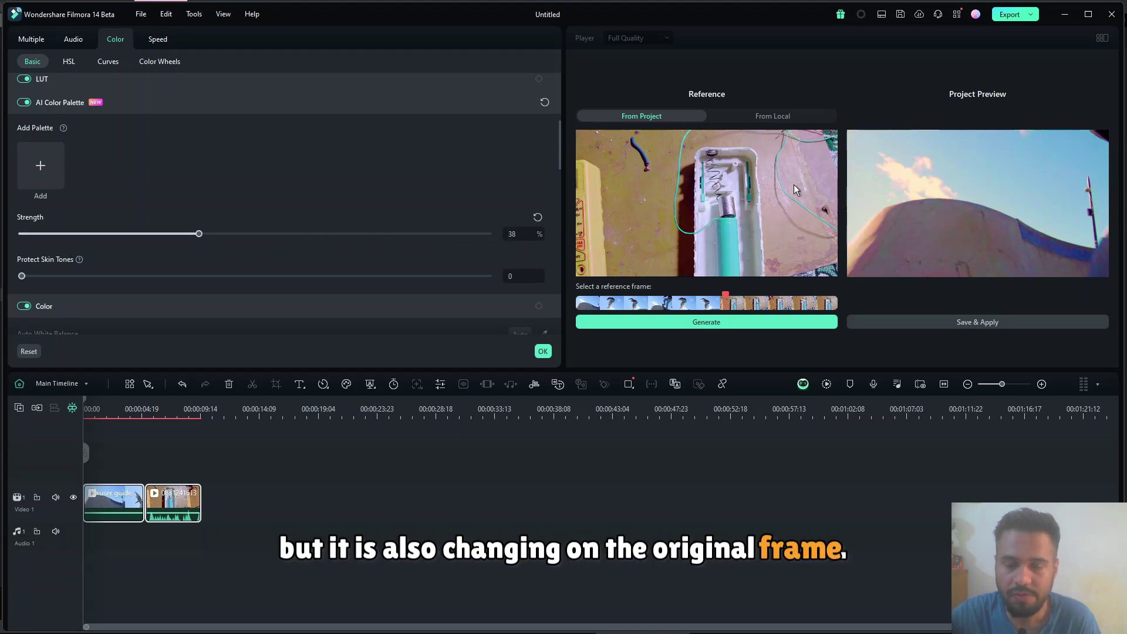
click(227, 234)
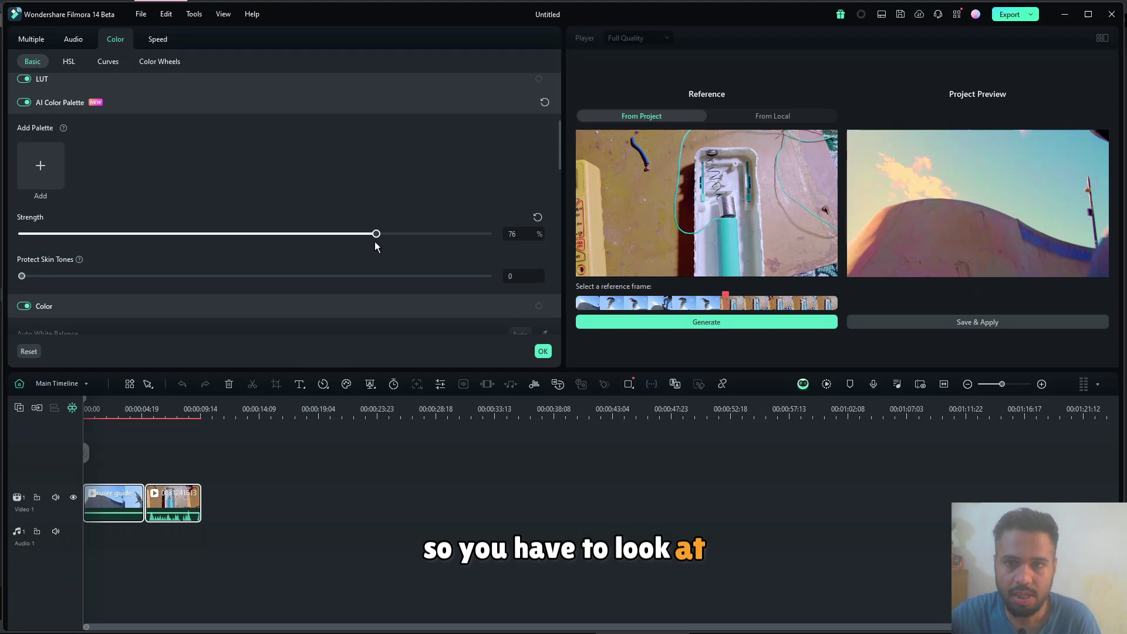
drag(375, 241, 236, 244)
drag(115, 248, 232, 251)
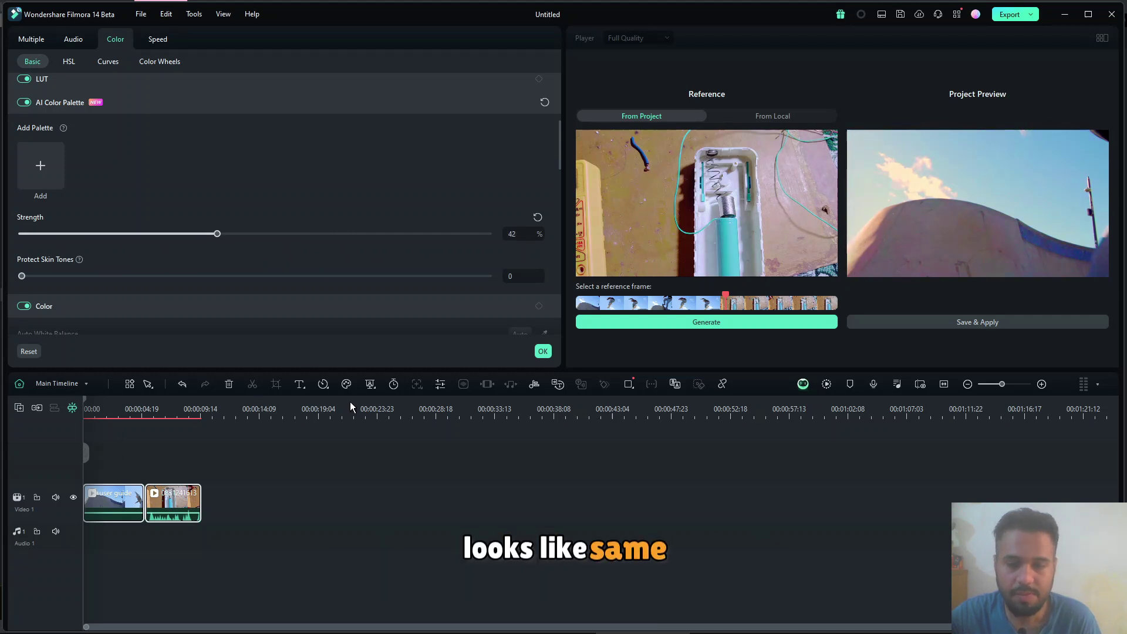
Step: Switch the colour reference back to the electronics frame and apply the grading
mouse_move(742, 294)
mouse_down()
mouse_move(642, 294)
mouse_move(684, 294)
mouse_up()
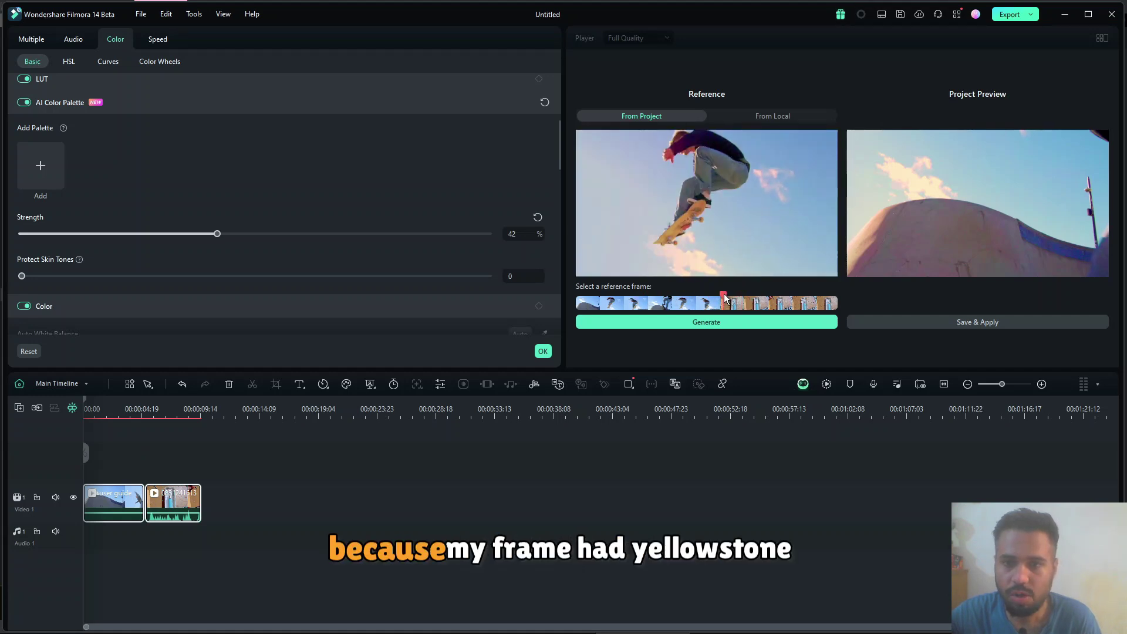
click(725, 296)
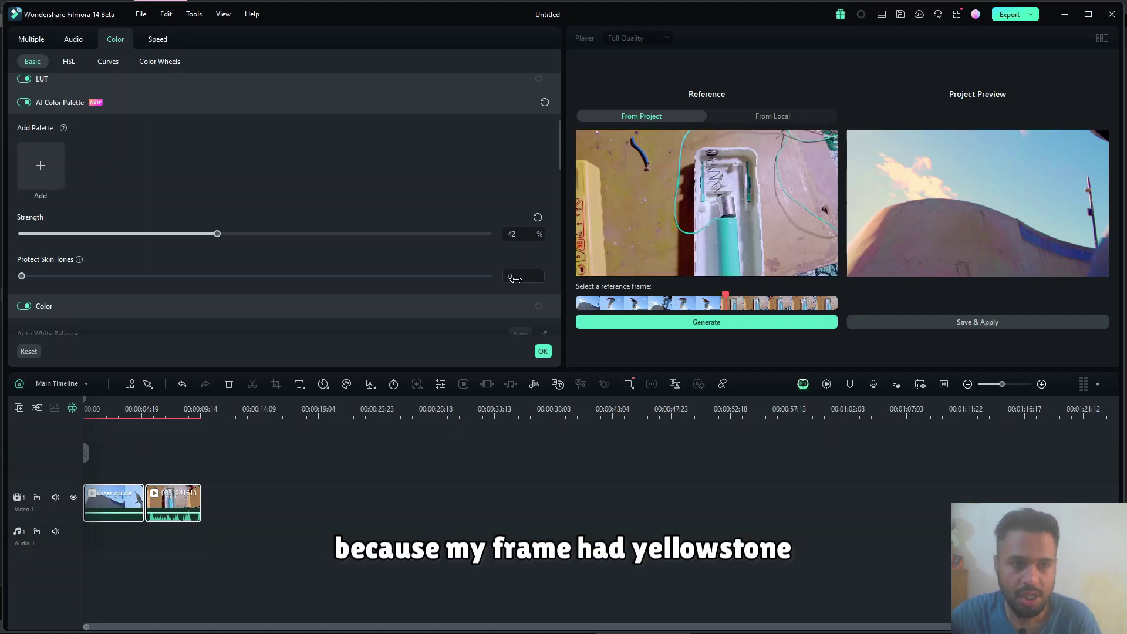
click(542, 352)
Step: Delete the timeline clip and place the downloaded Football ball sticker on Video 1
right_click(121, 503)
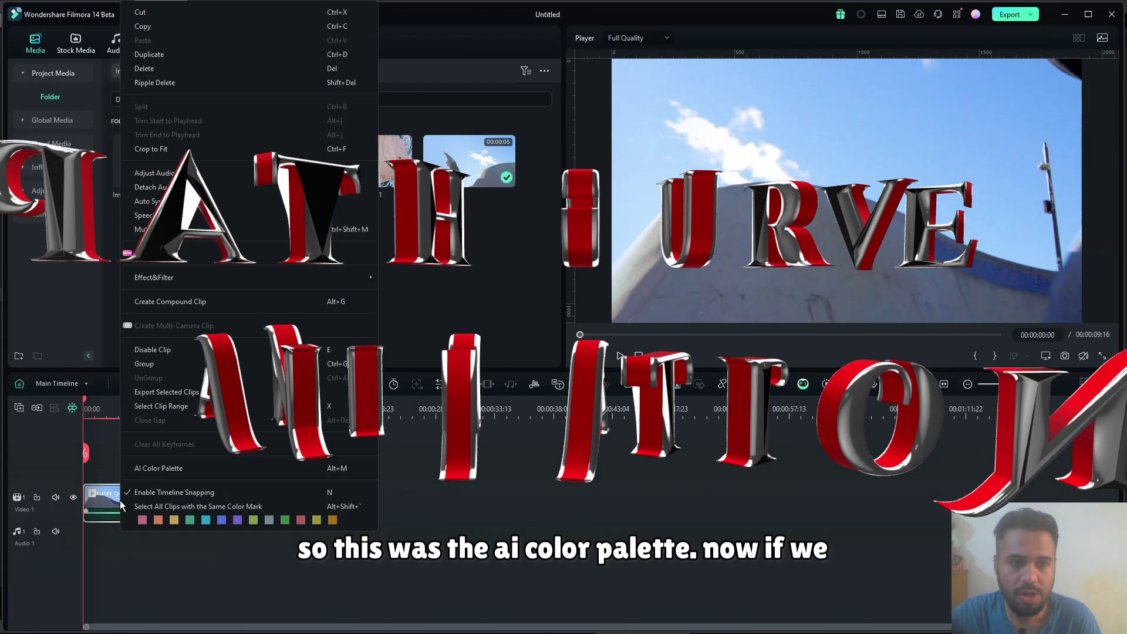
click(174, 69)
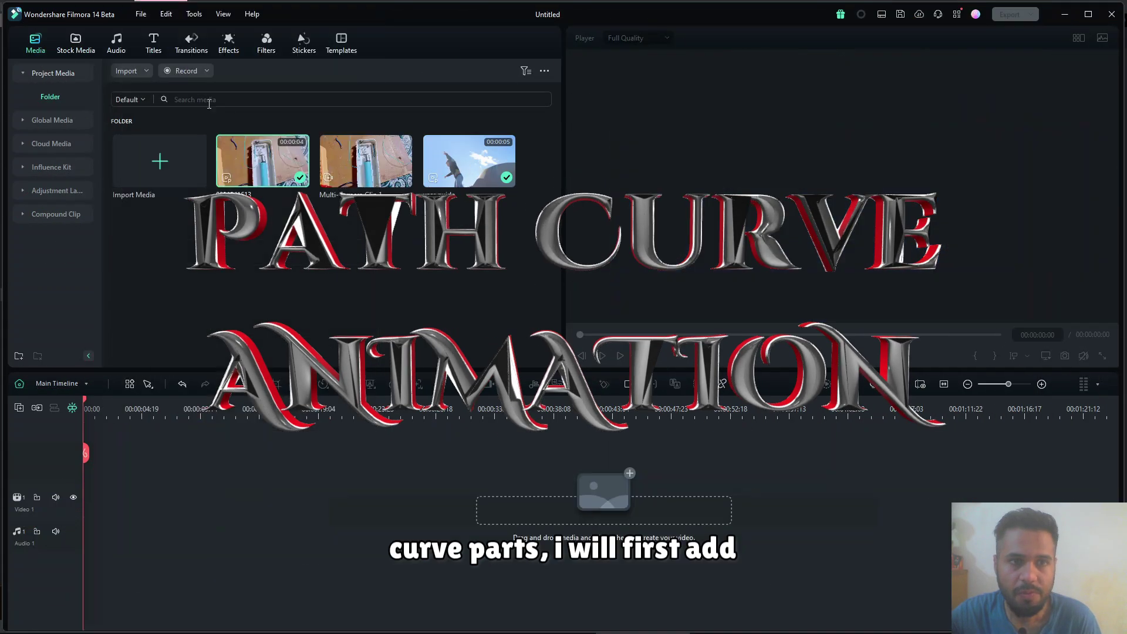
click(304, 42)
click(30, 74)
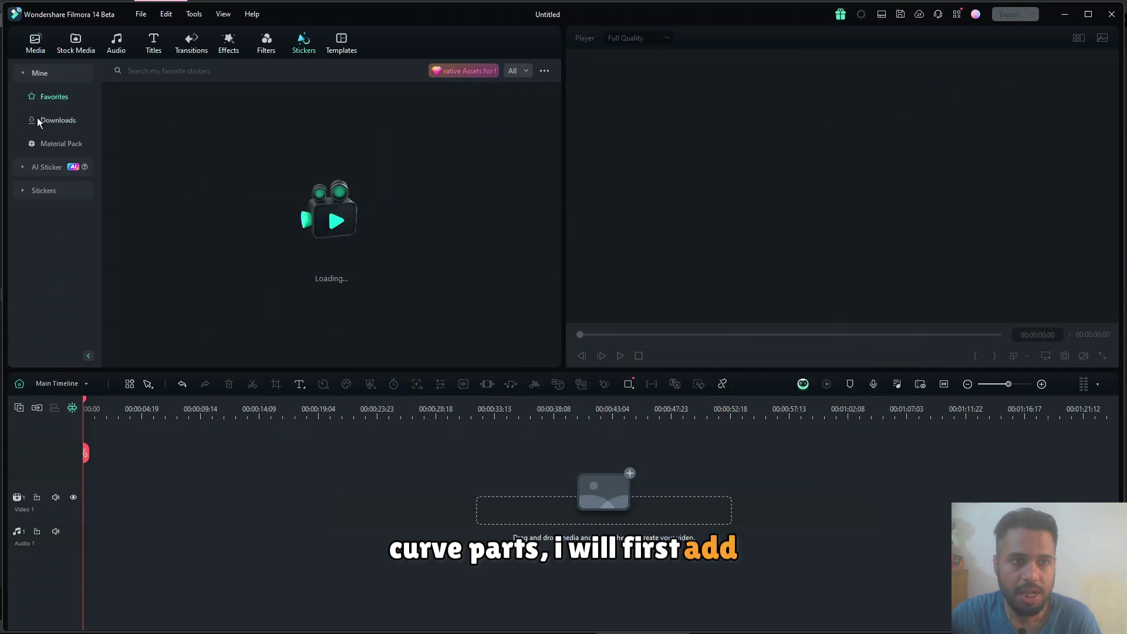
click(44, 120)
drag(145, 153, 99, 509)
Step: Show the football clip's Video transform settings
double_click(111, 509)
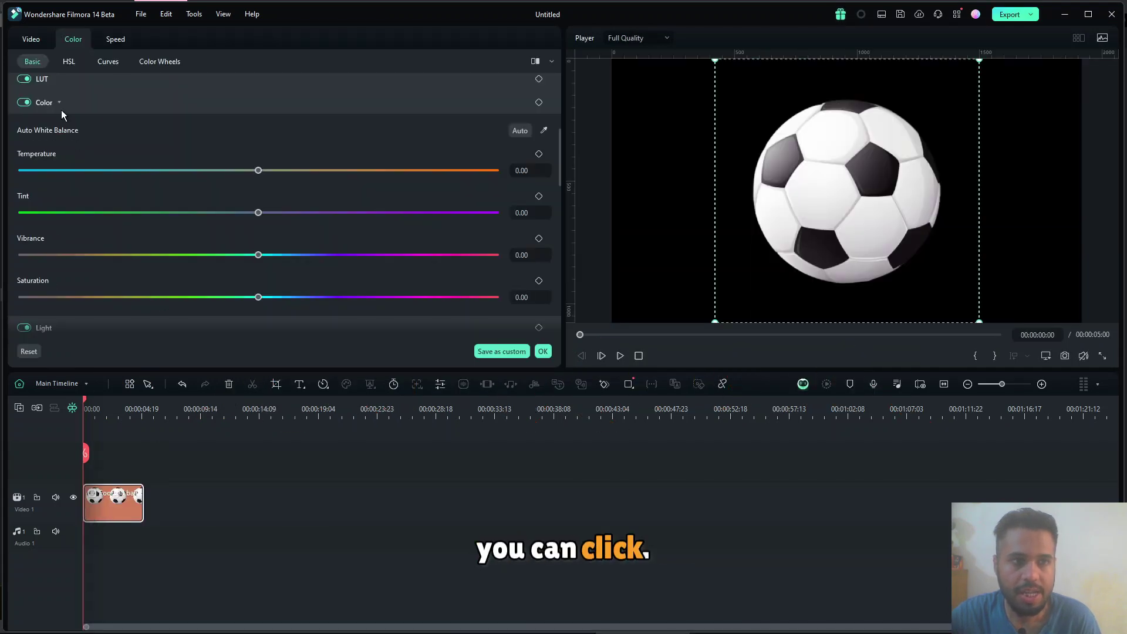
click(39, 44)
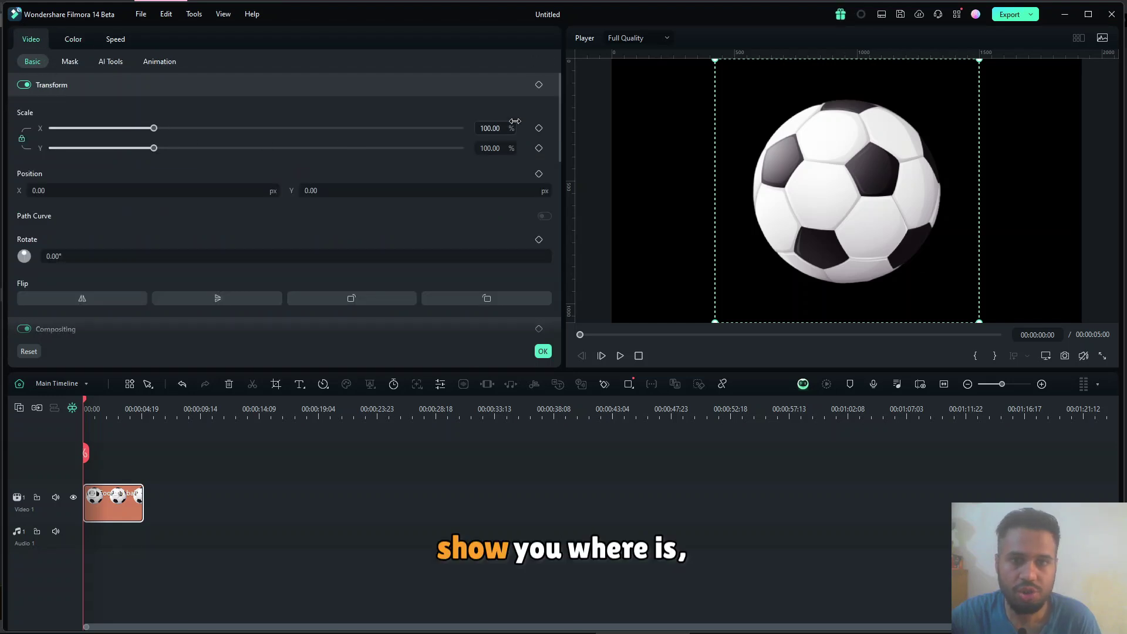
mouse_move(559, 102)
mouse_down()
mouse_move(554, 146)
mouse_move(554, 103)
mouse_up()
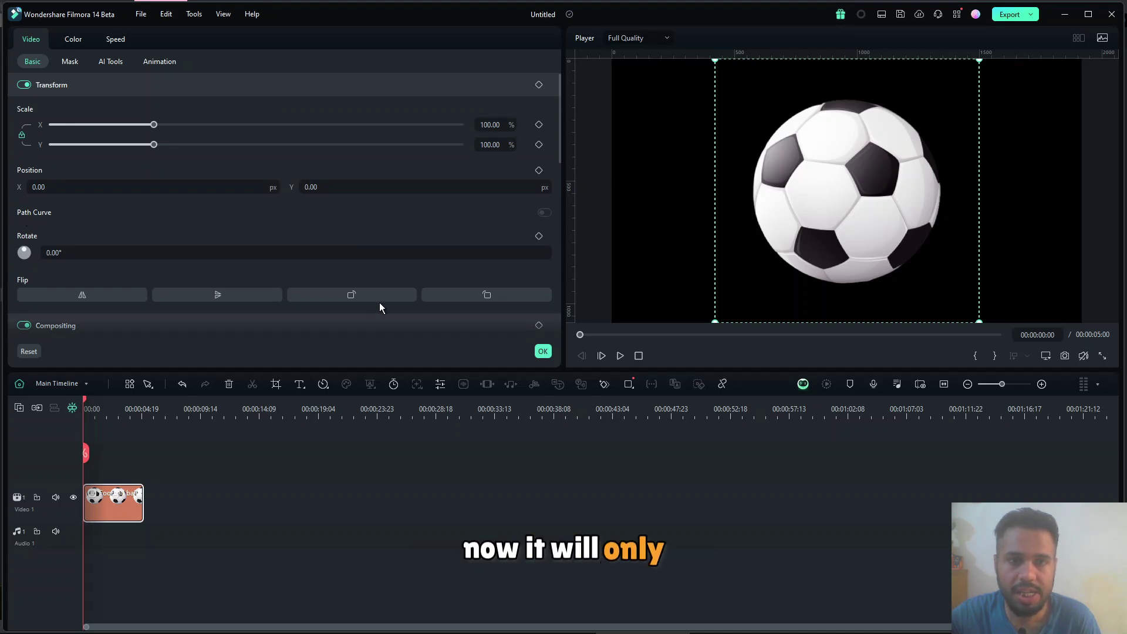
Step: Add transform keyframes to the football, enable Path Curve, and inspect the Linear path point's keyframe type
click(539, 86)
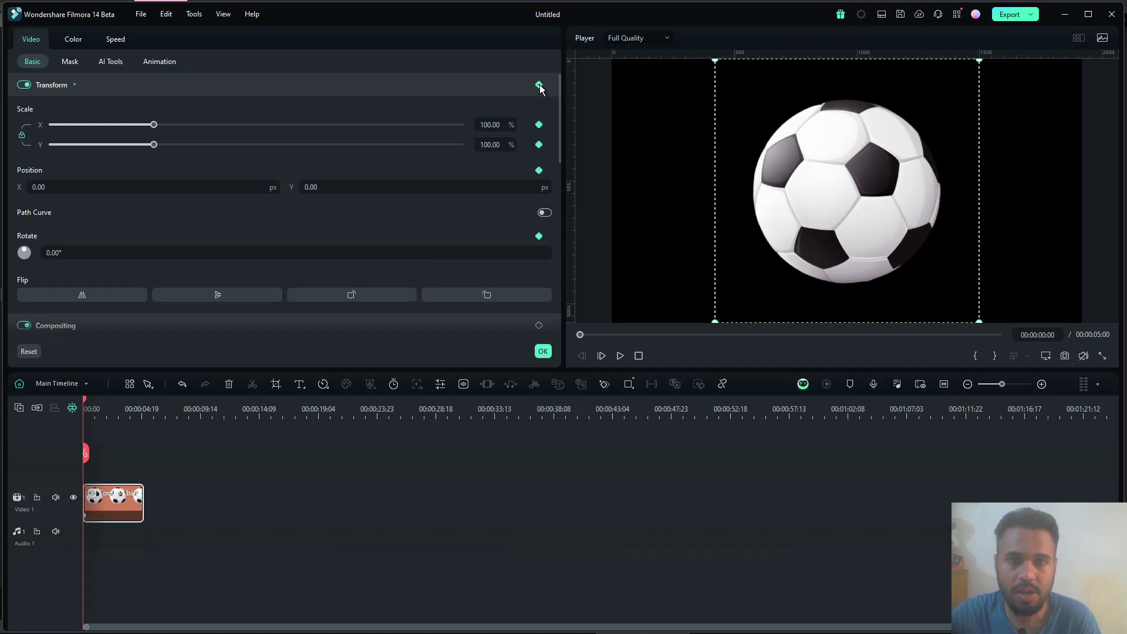
click(544, 213)
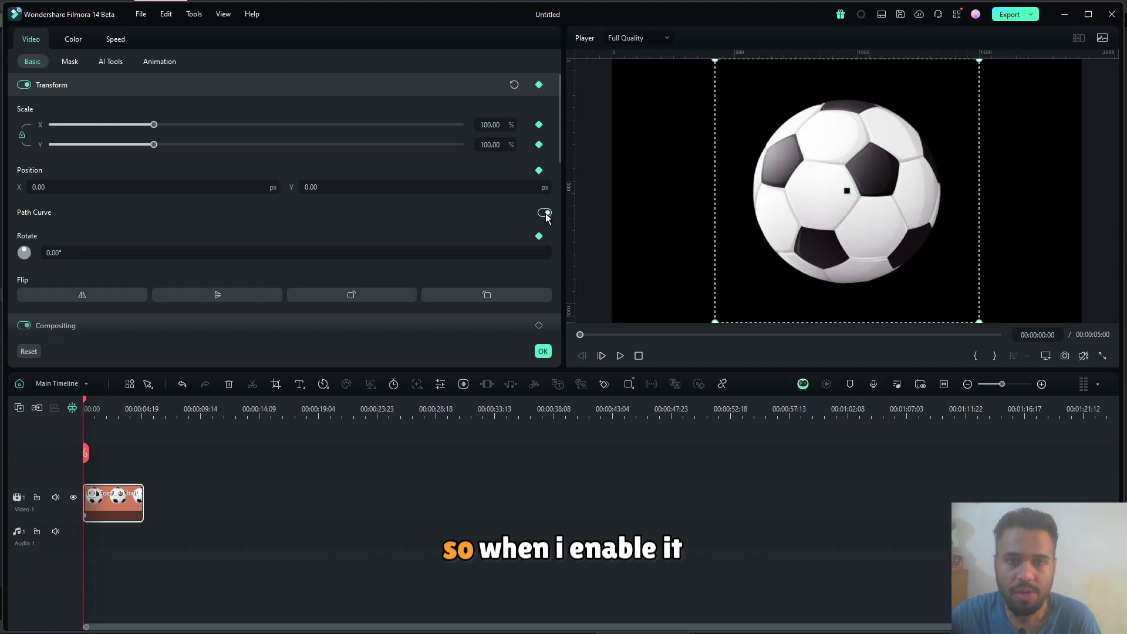
right_click(851, 189)
mouse_move(882, 231)
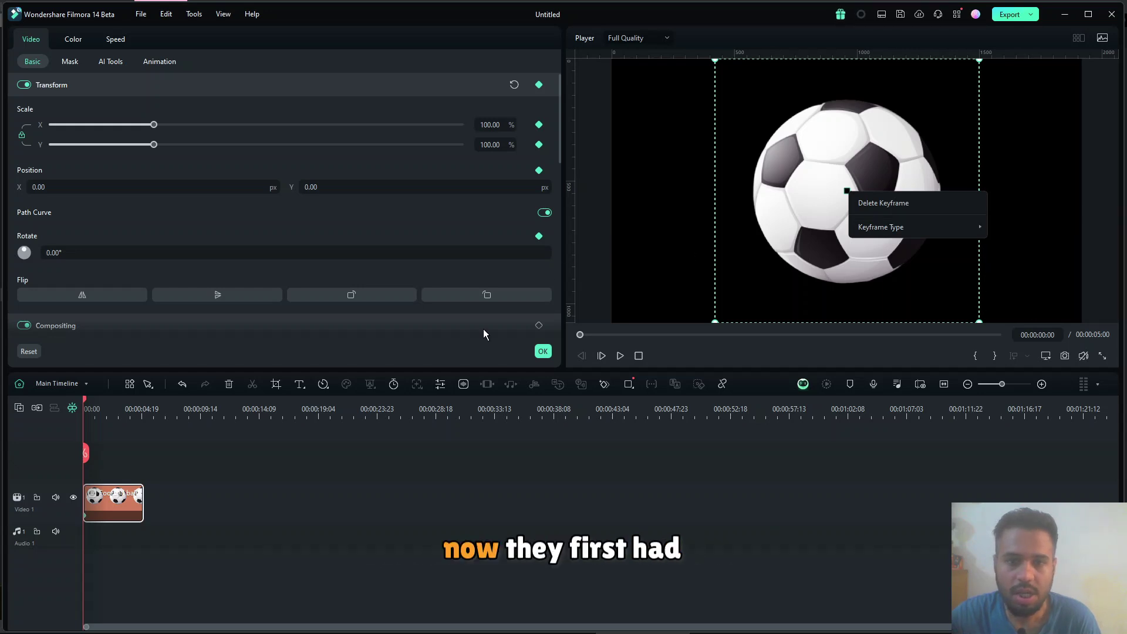
click(511, 354)
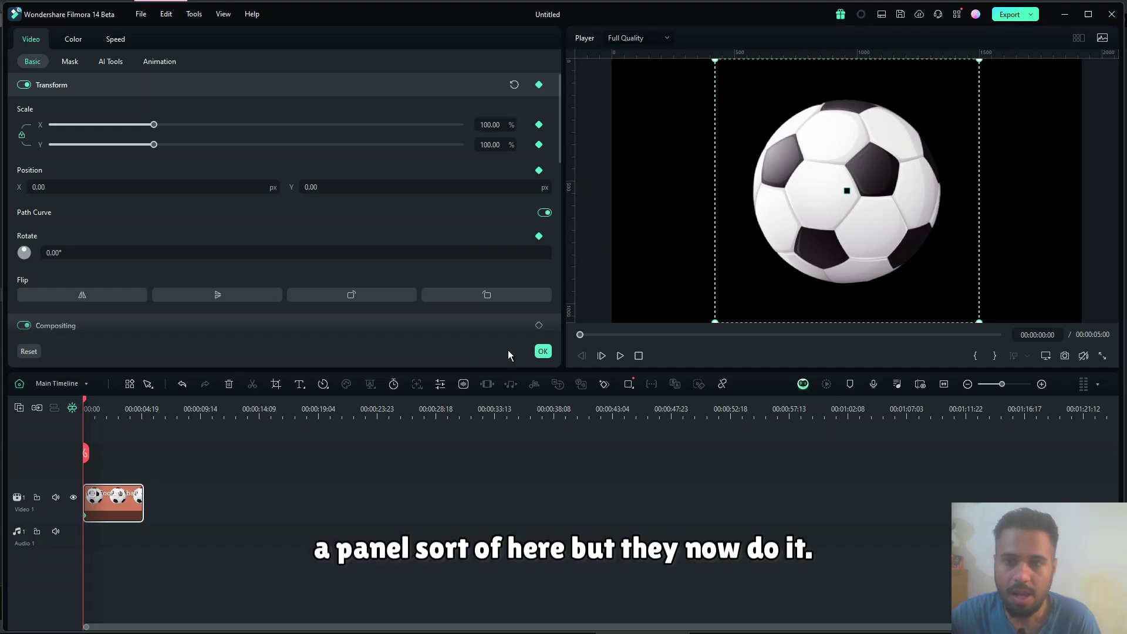
right_click(847, 191)
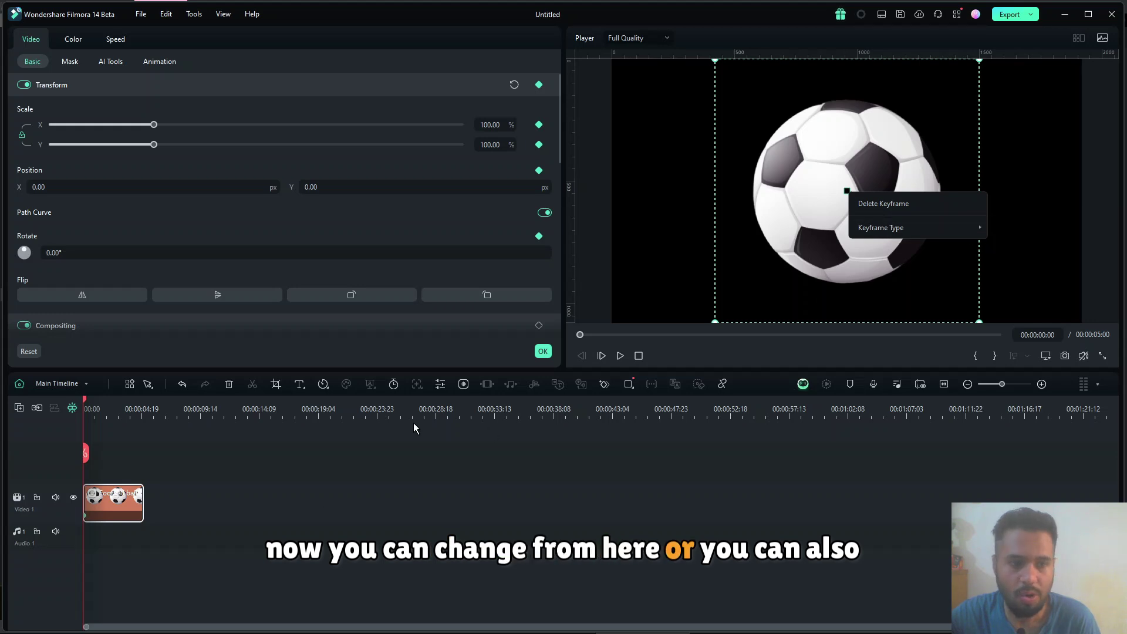
click(283, 507)
right_click(130, 499)
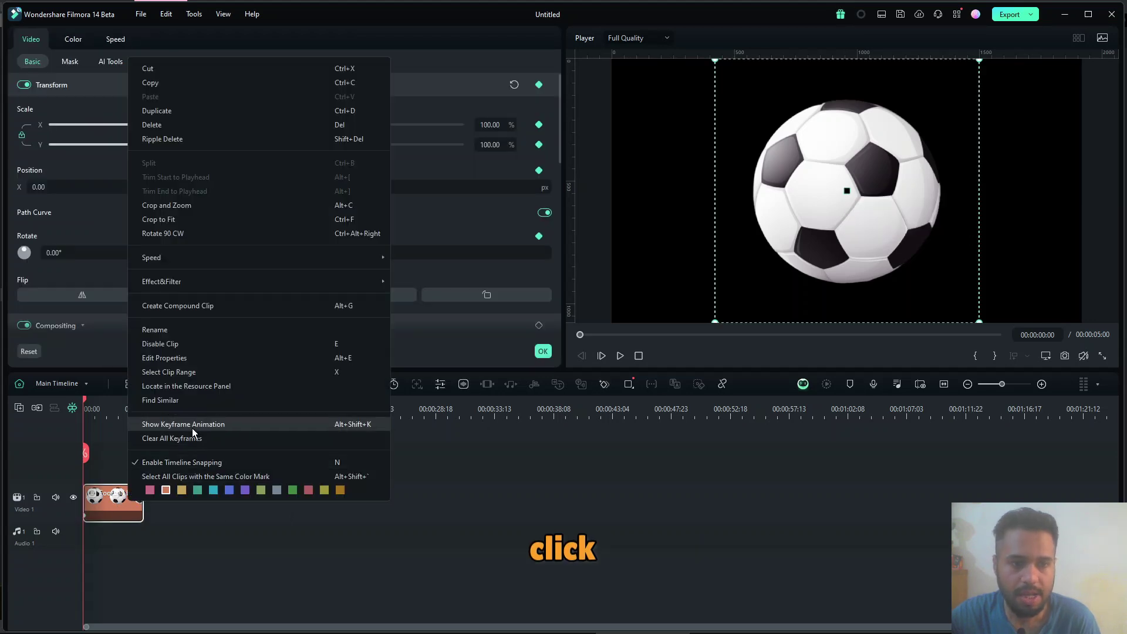
Step: Expand the football clip's transform keyframe rows and show the Scale X curve graph
click(195, 424)
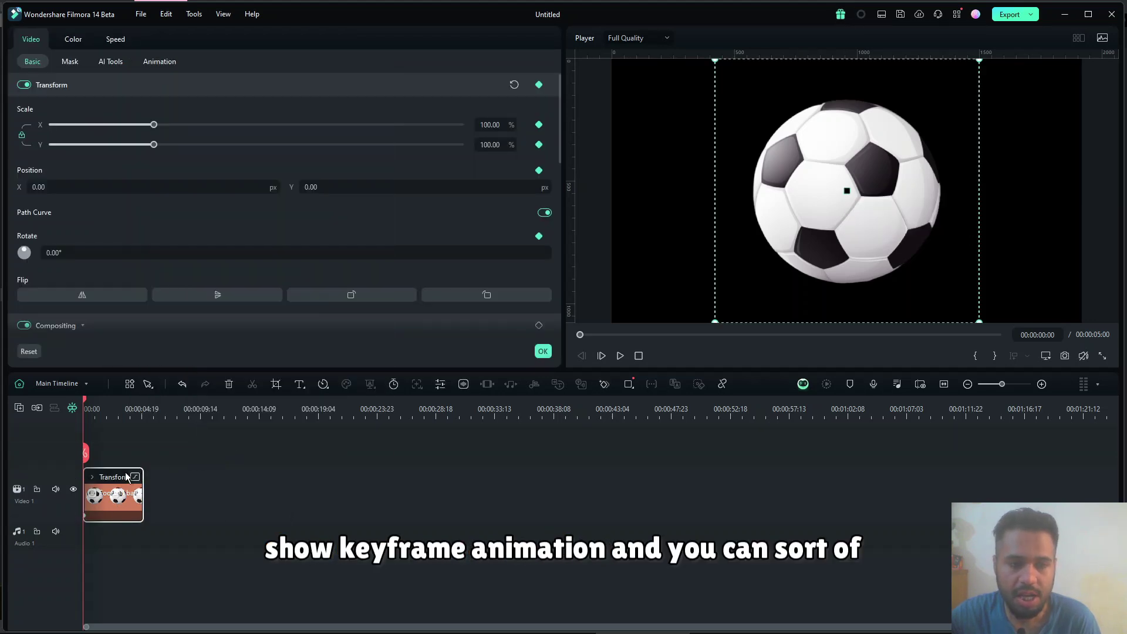
click(91, 480)
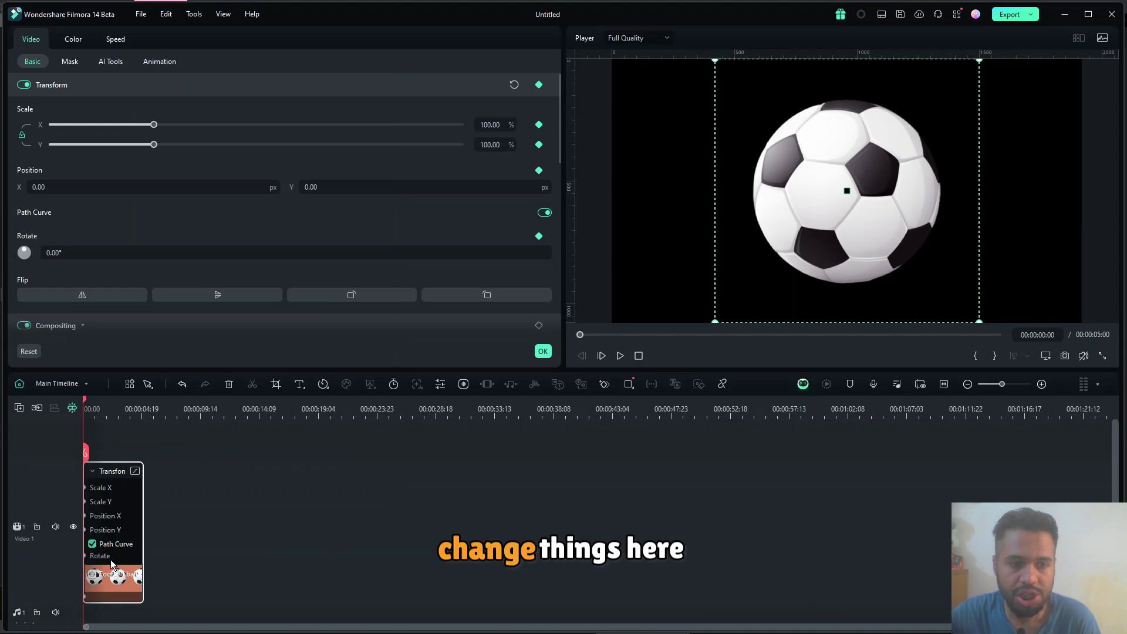
click(944, 384)
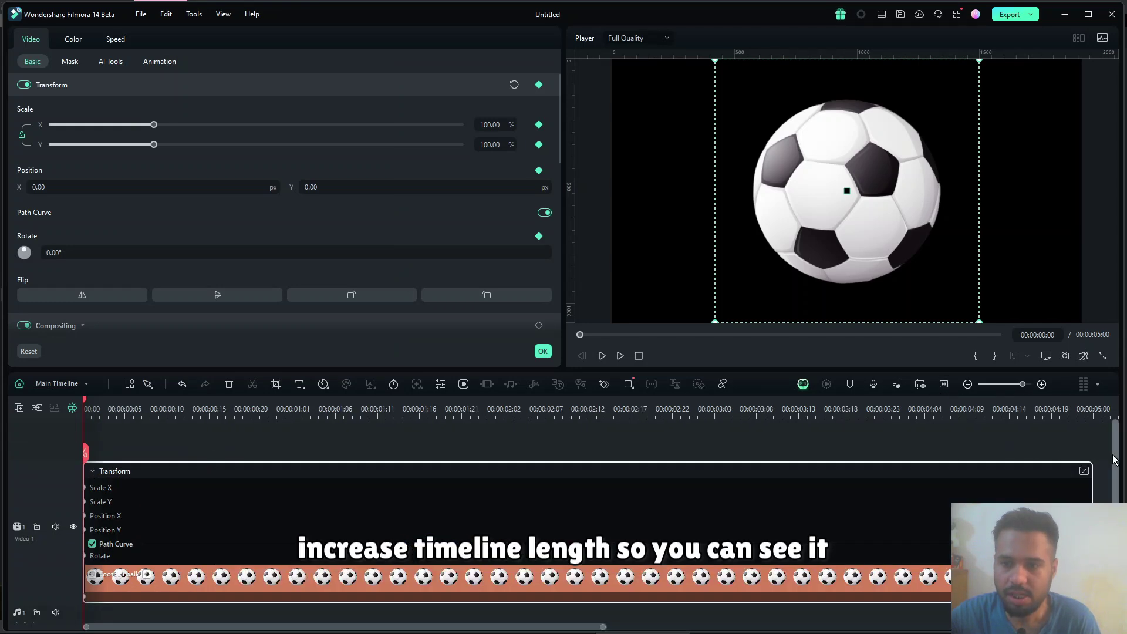
scroll(1117, 467, down, 1)
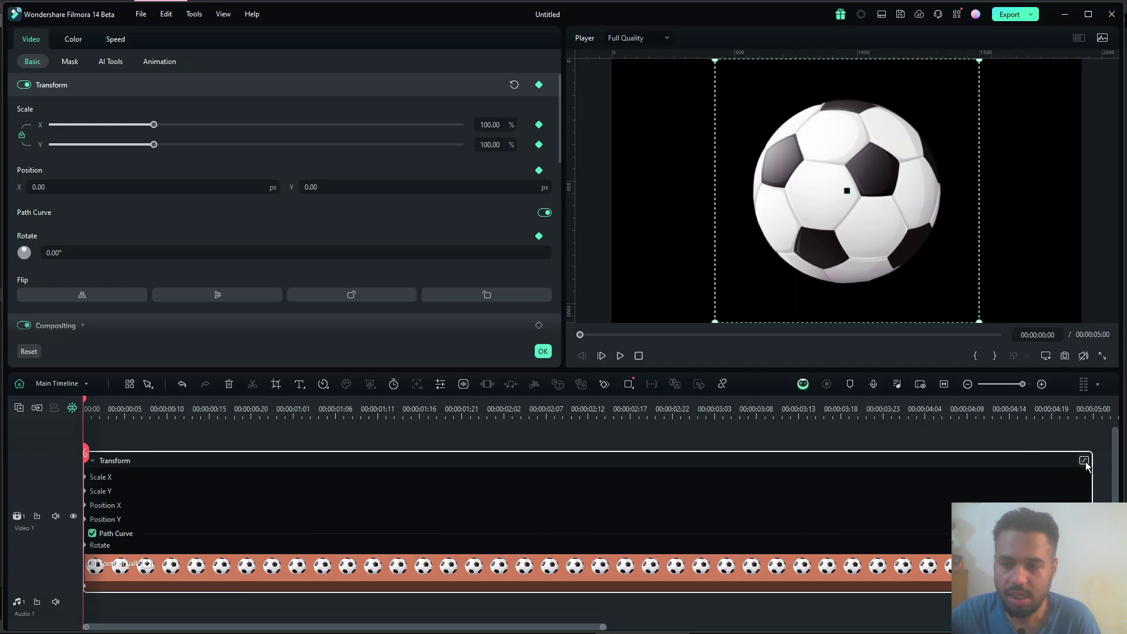
click(1086, 465)
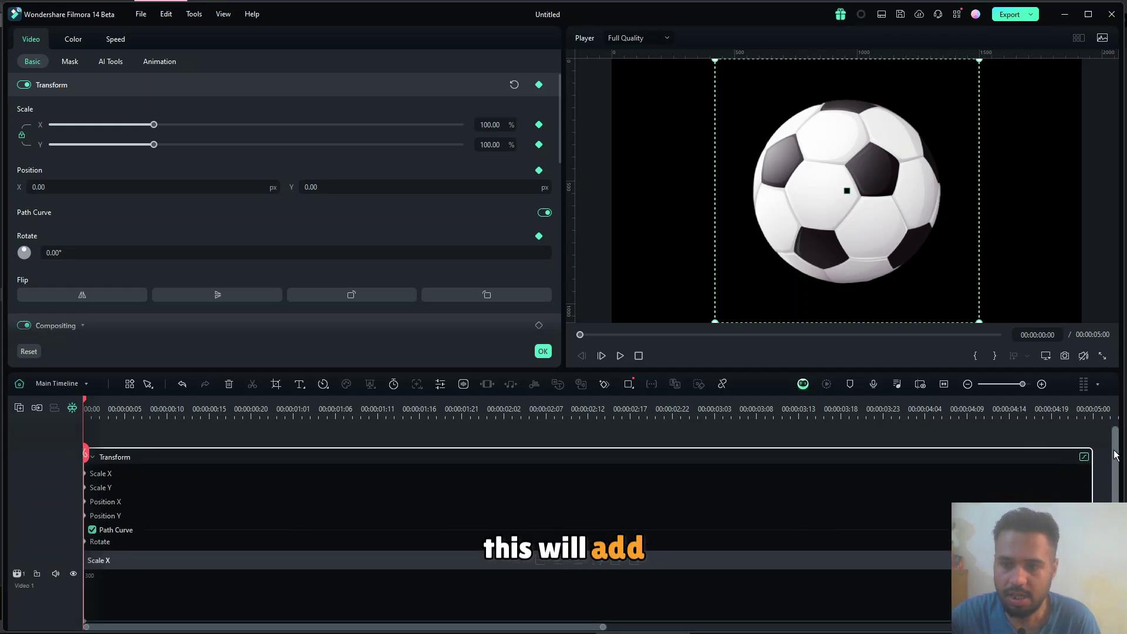
drag(1114, 473, 1115, 494)
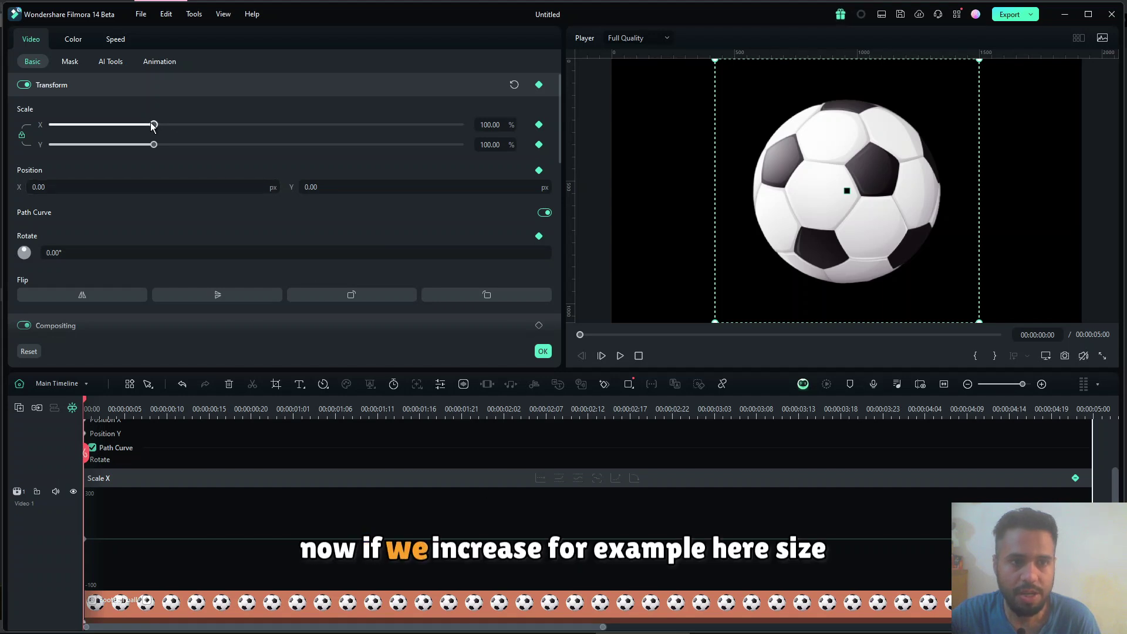
Step: At 00:00:01:04, scale the football to about 171% and reposition it, drawing its path
click(319, 408)
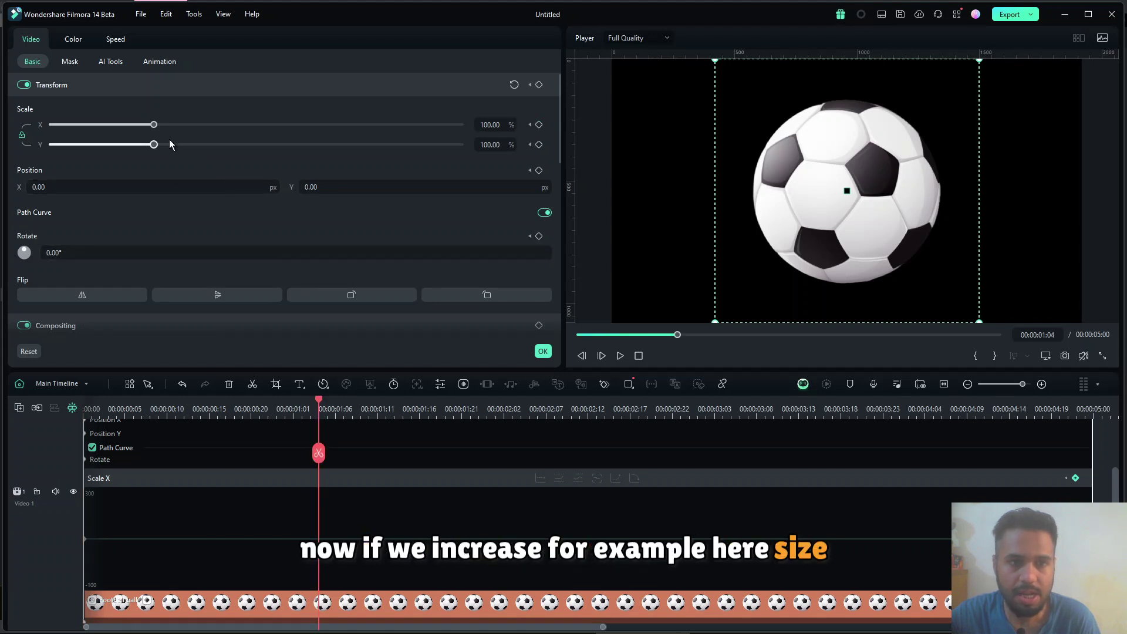
drag(169, 140, 241, 141)
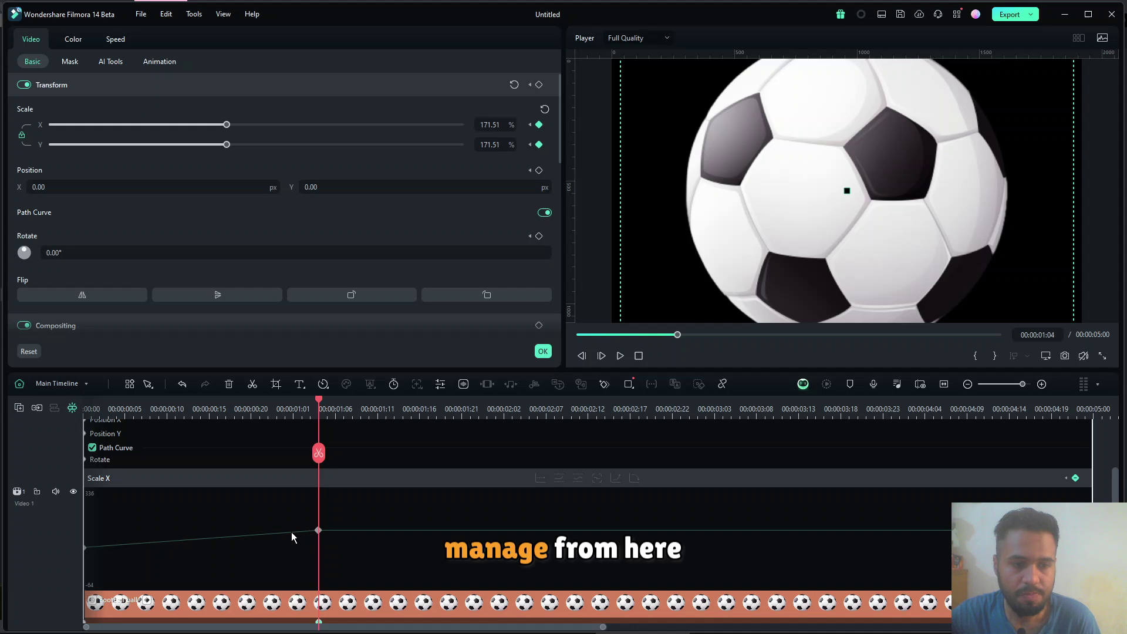
mouse_move(319, 530)
mouse_down()
mouse_move(320, 511)
mouse_move(325, 552)
mouse_up()
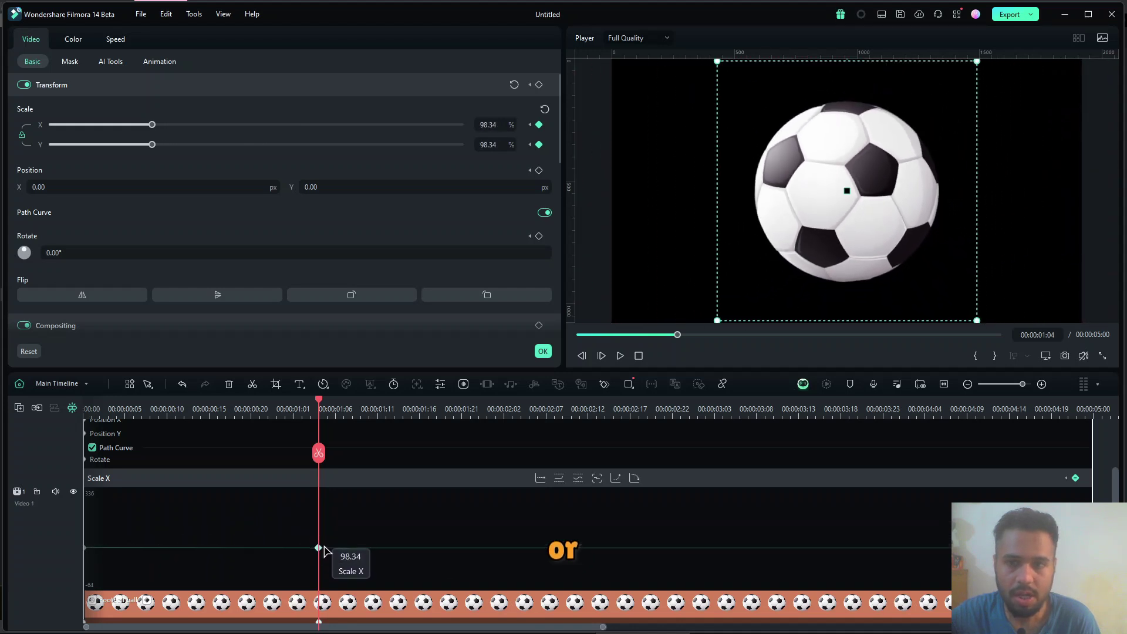
drag(846, 233, 793, 231)
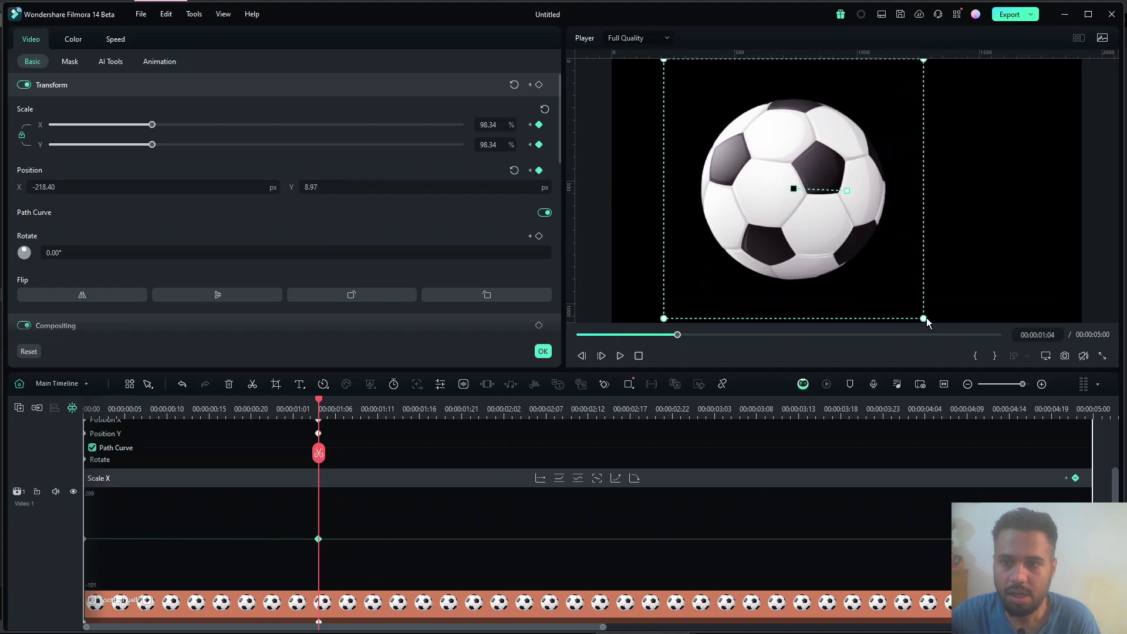
drag(925, 318, 858, 248)
drag(796, 228, 833, 231)
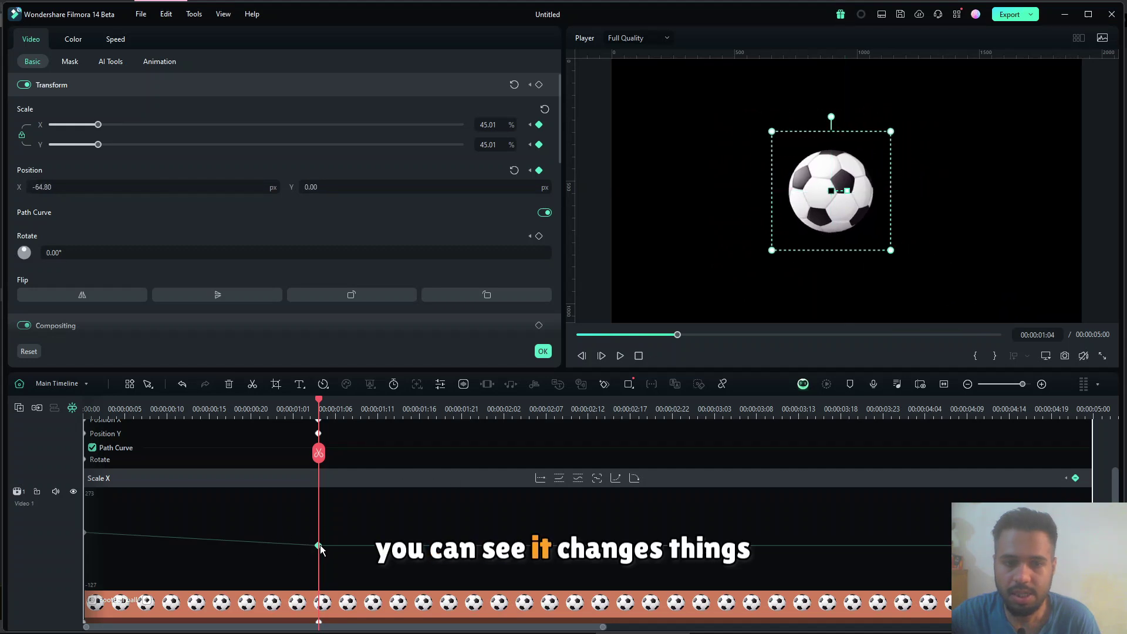
drag(865, 213, 732, 258)
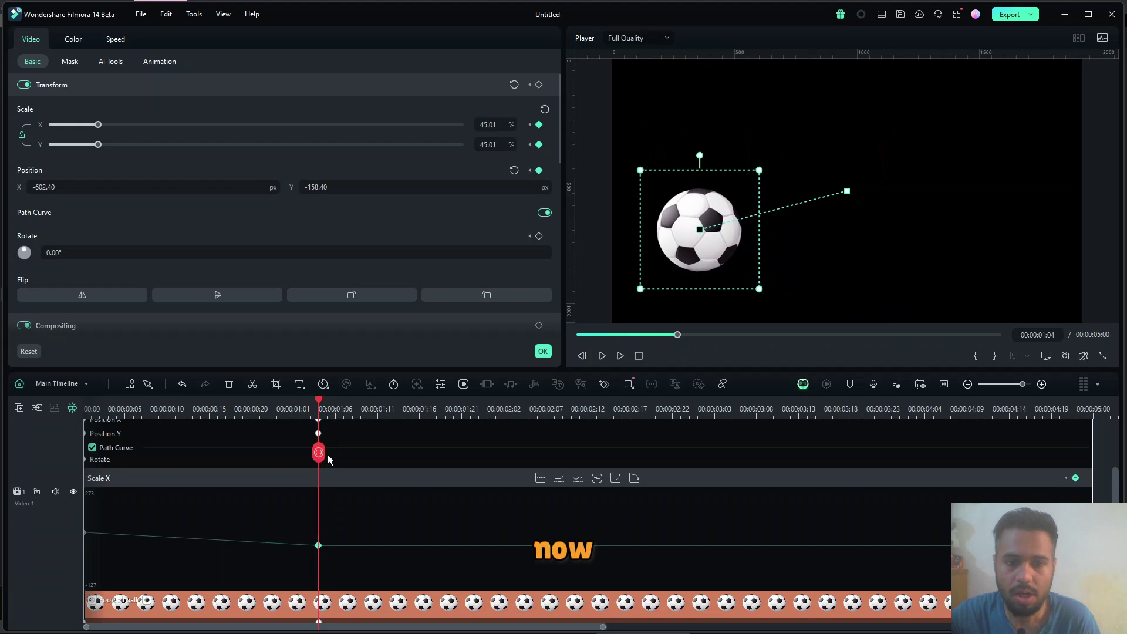
Step: Make the 00:00:01:04 path keyframe a Continuous Curve and bend the path downward
drag(329, 459, 487, 455)
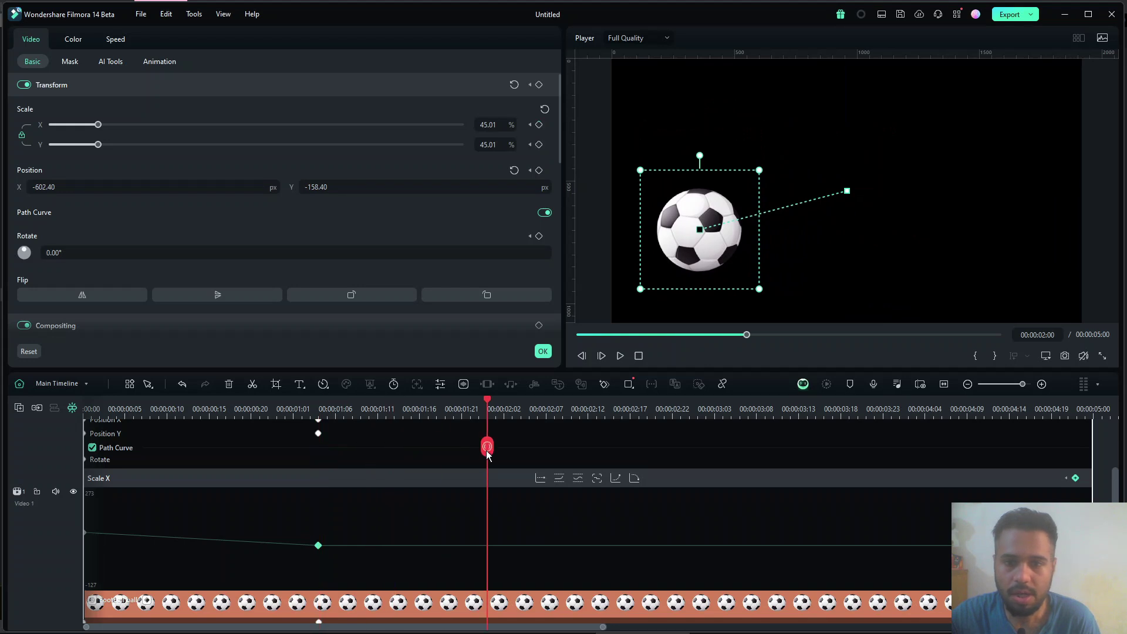
right_click(700, 233)
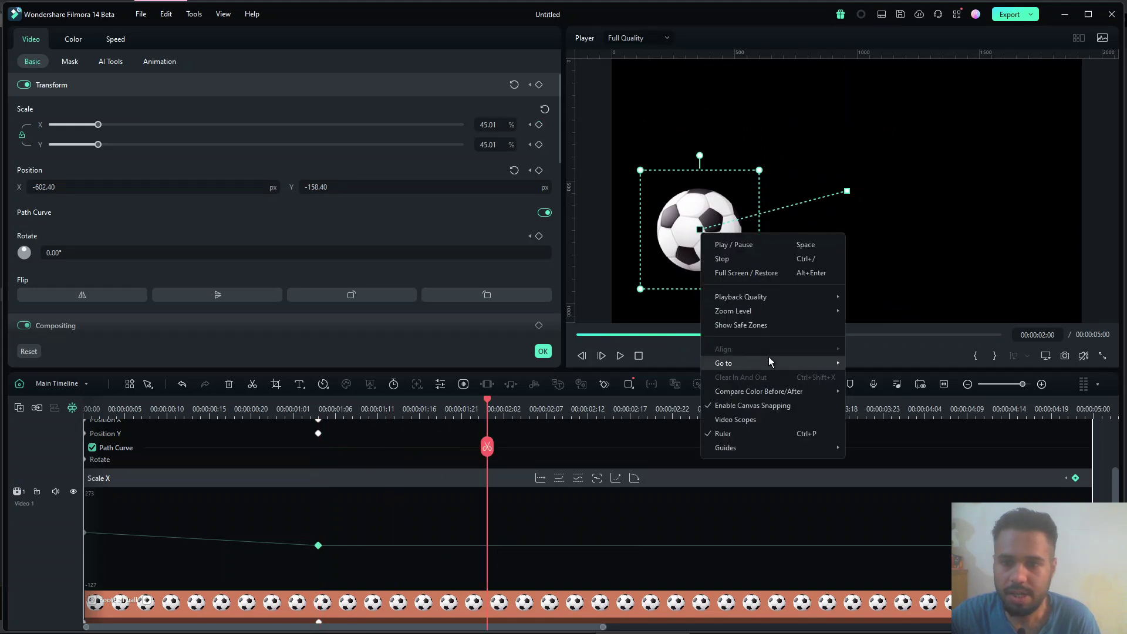
click(699, 231)
right_click(701, 233)
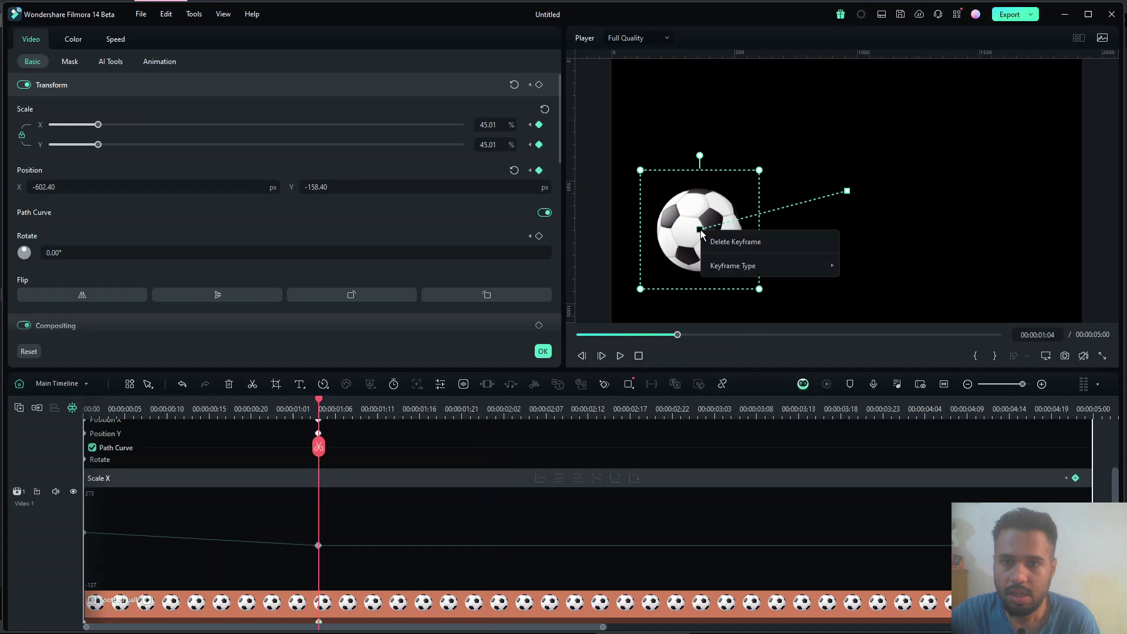
mouse_move(744, 265)
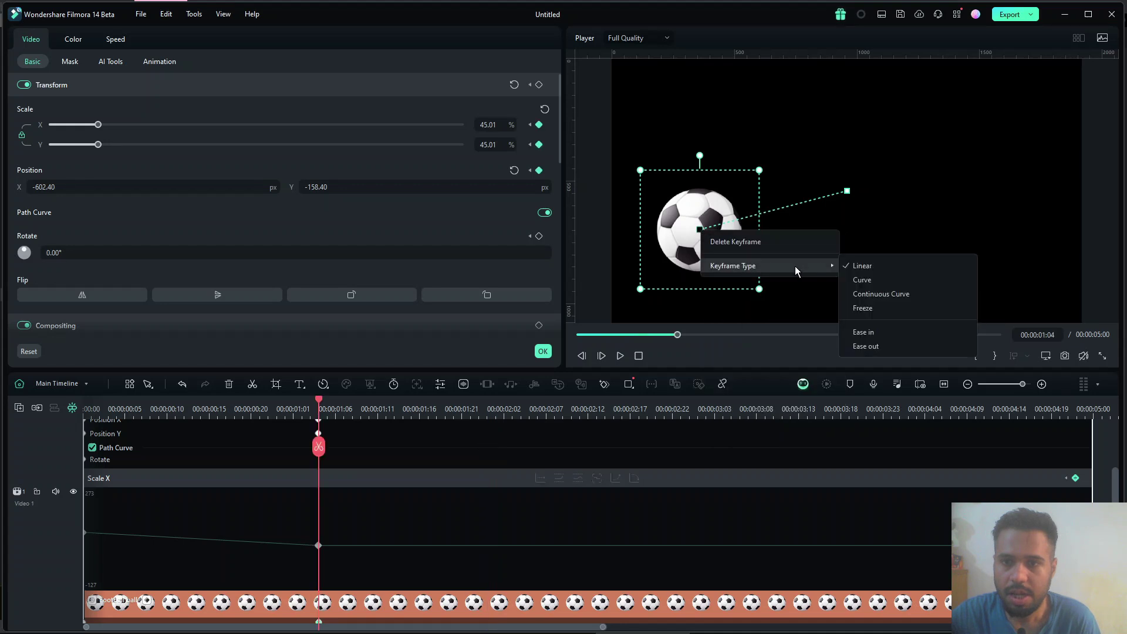
click(903, 301)
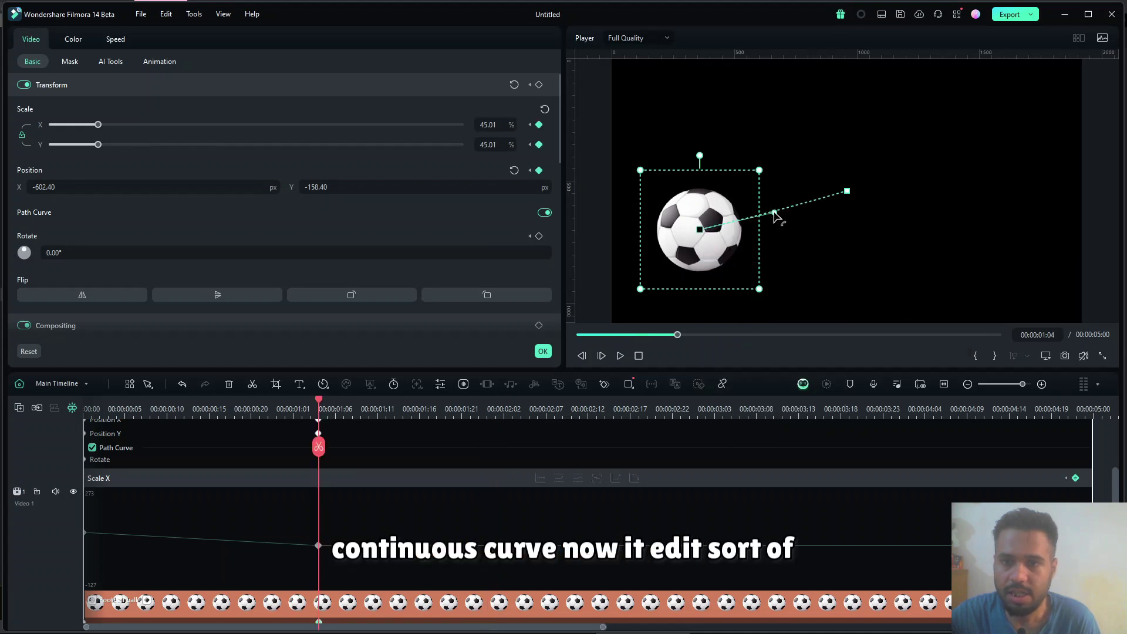
drag(774, 213, 784, 286)
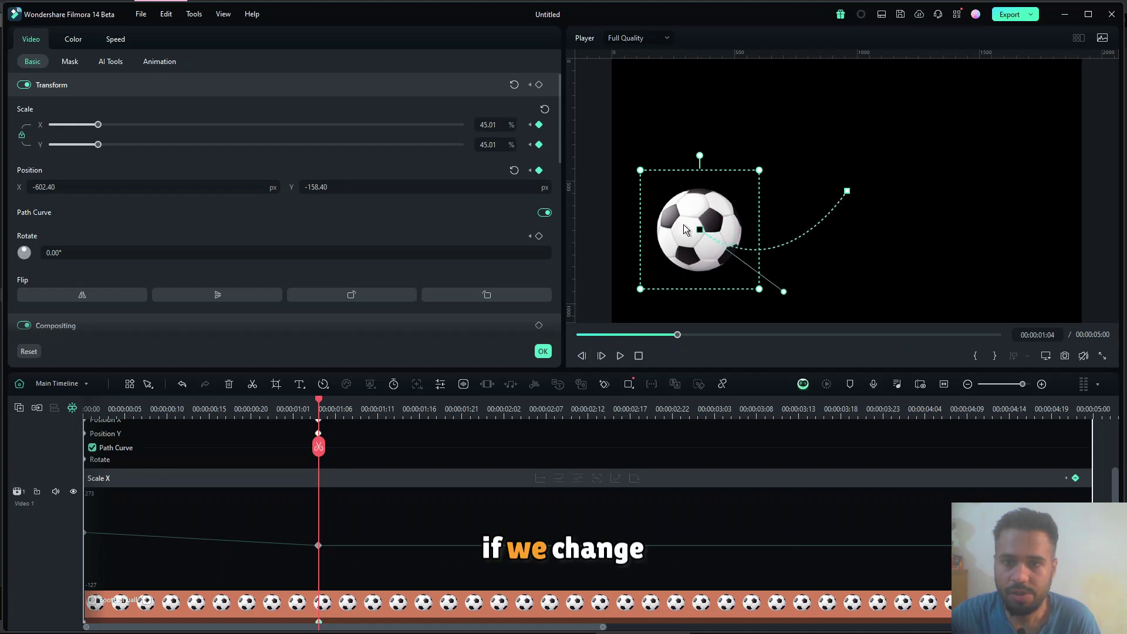
Step: Add a raised position keyframe at 00:00:02:05 and set it to Continuous Curve
drag(322, 447, 528, 445)
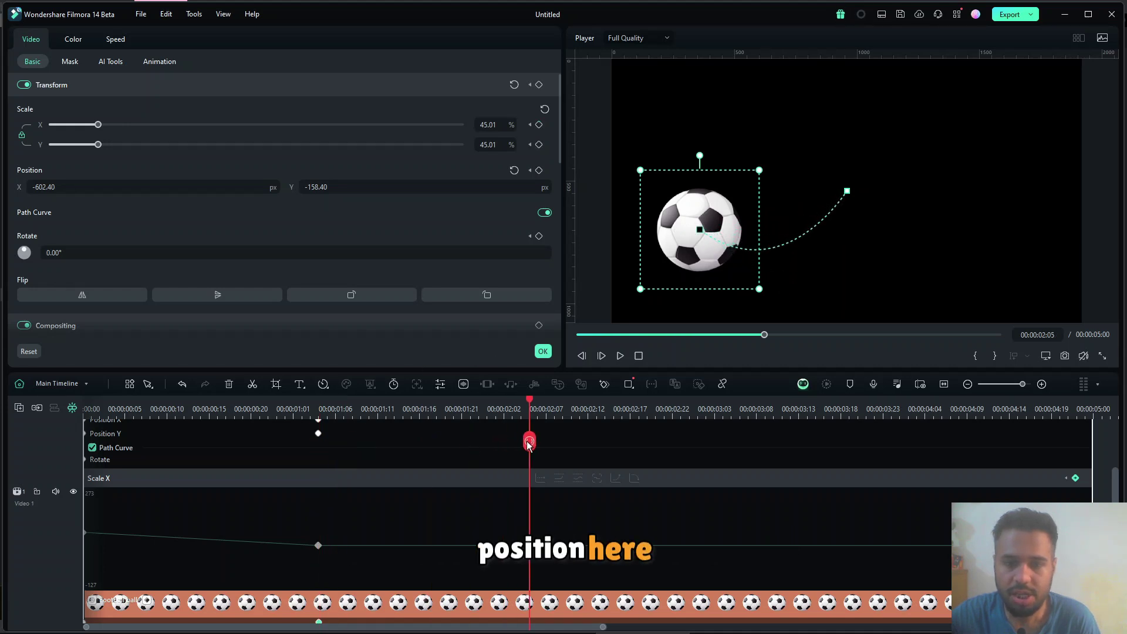
drag(681, 235, 734, 114)
right_click(735, 115)
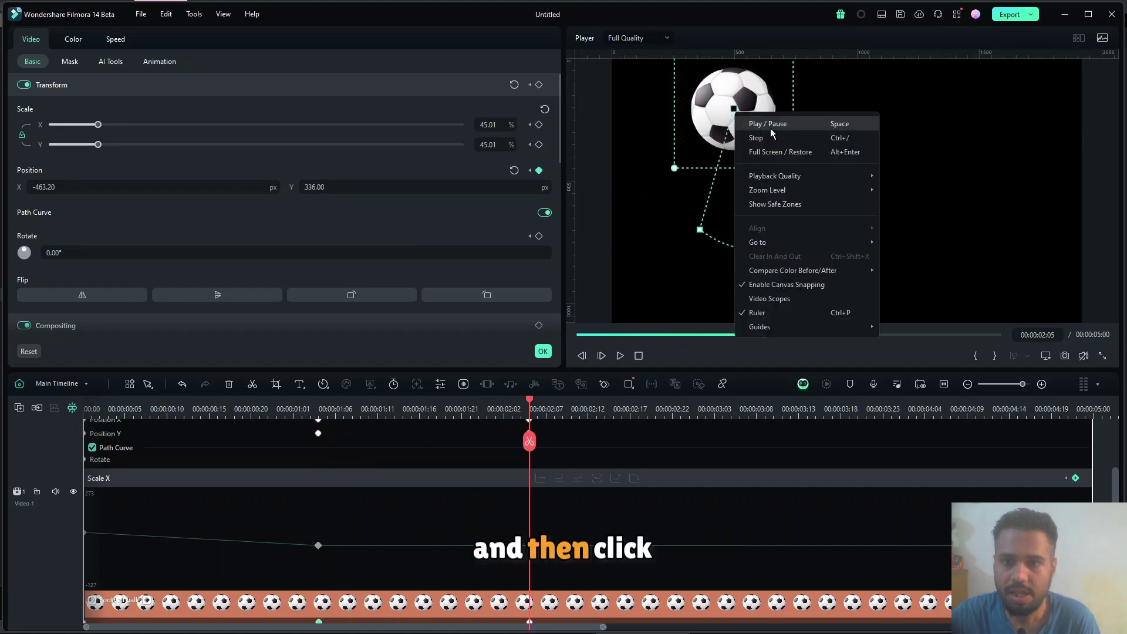
click(727, 111)
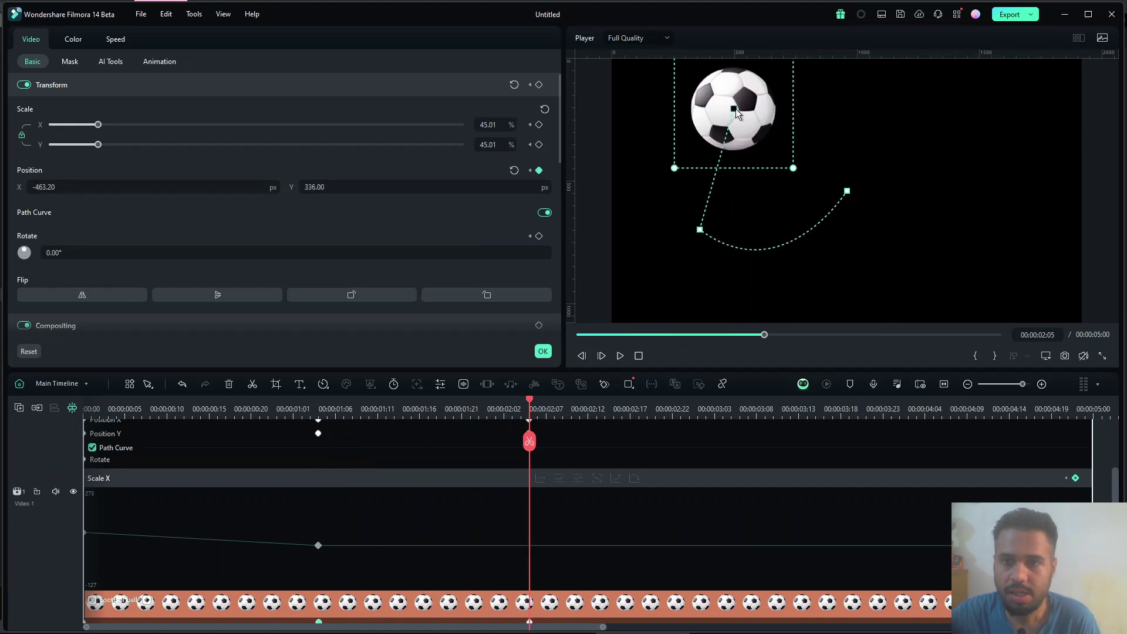
right_click(735, 110)
mouse_move(786, 147)
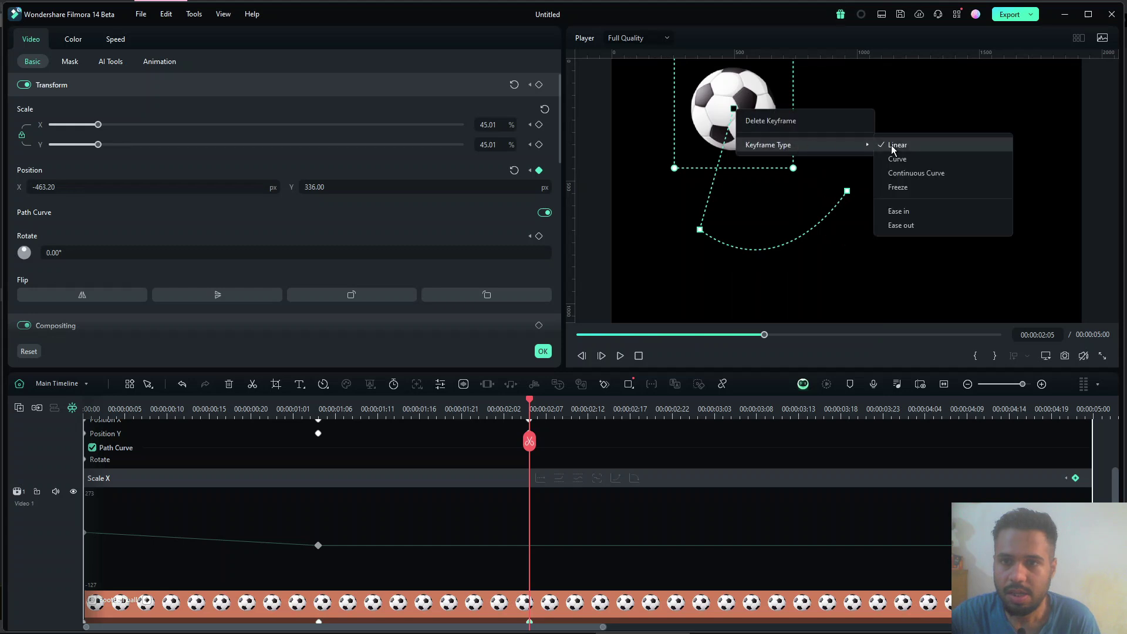
click(935, 172)
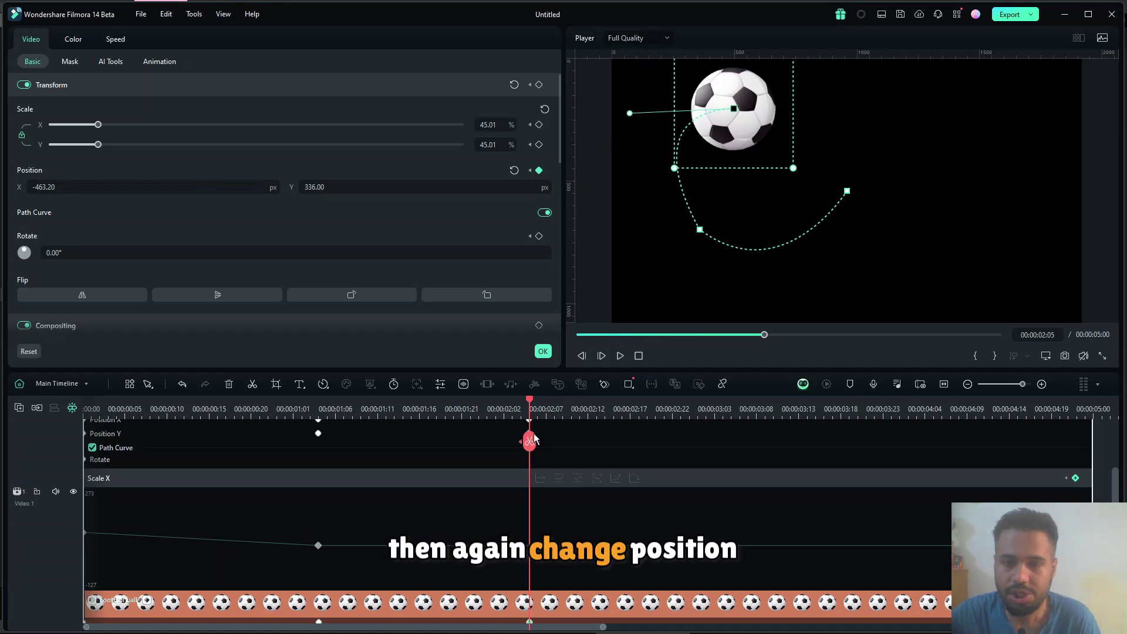
Step: Add a Continuous Curve keyframe at 00:00:03:06 and reshape its tangent into a looping path
drag(530, 440, 740, 439)
drag(755, 159, 862, 203)
right_click(851, 186)
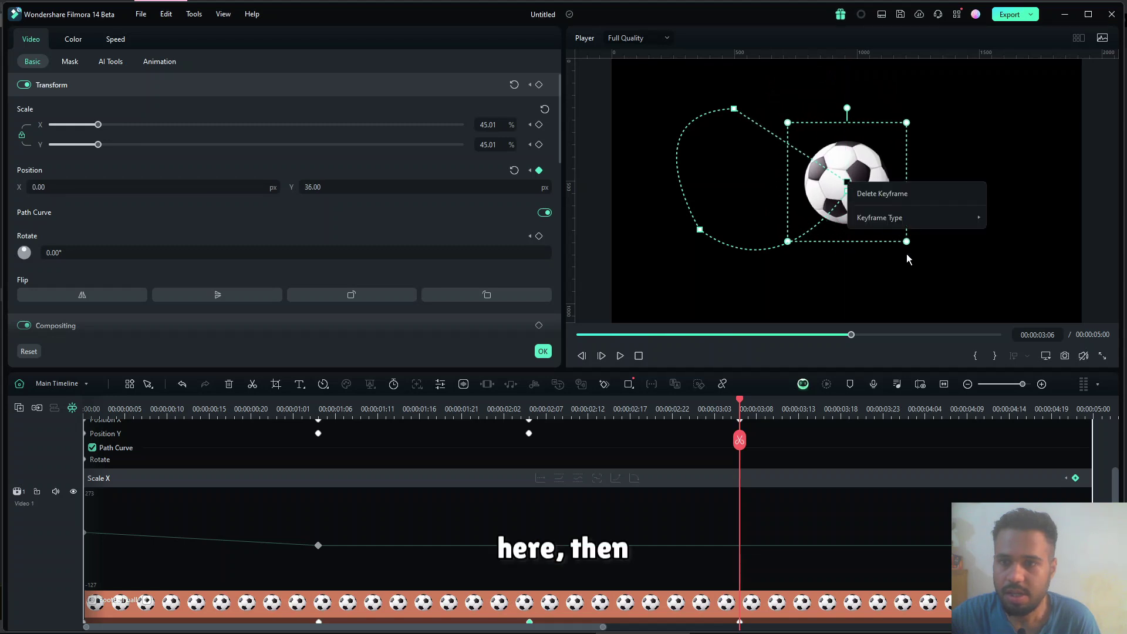
mouse_move(919, 226)
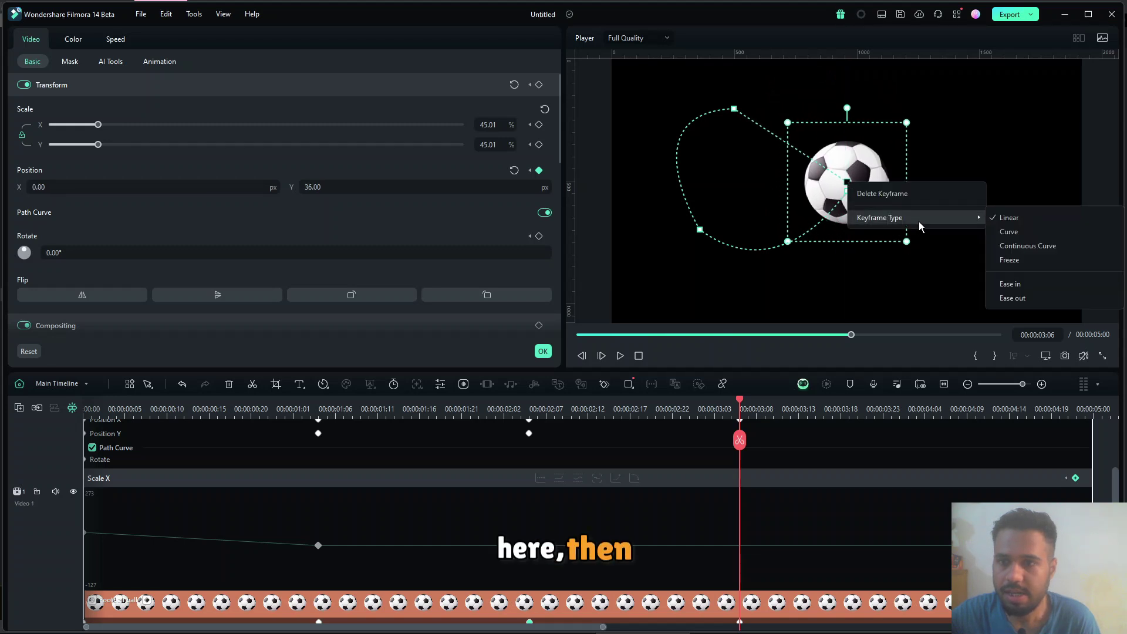
click(1027, 245)
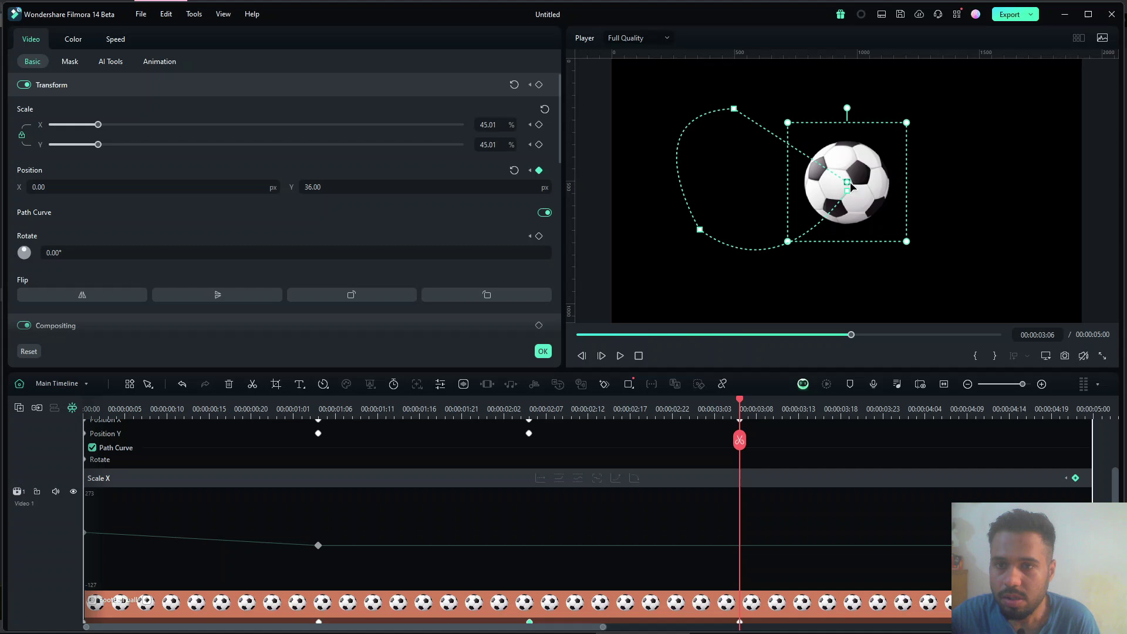
drag(908, 161, 956, 166)
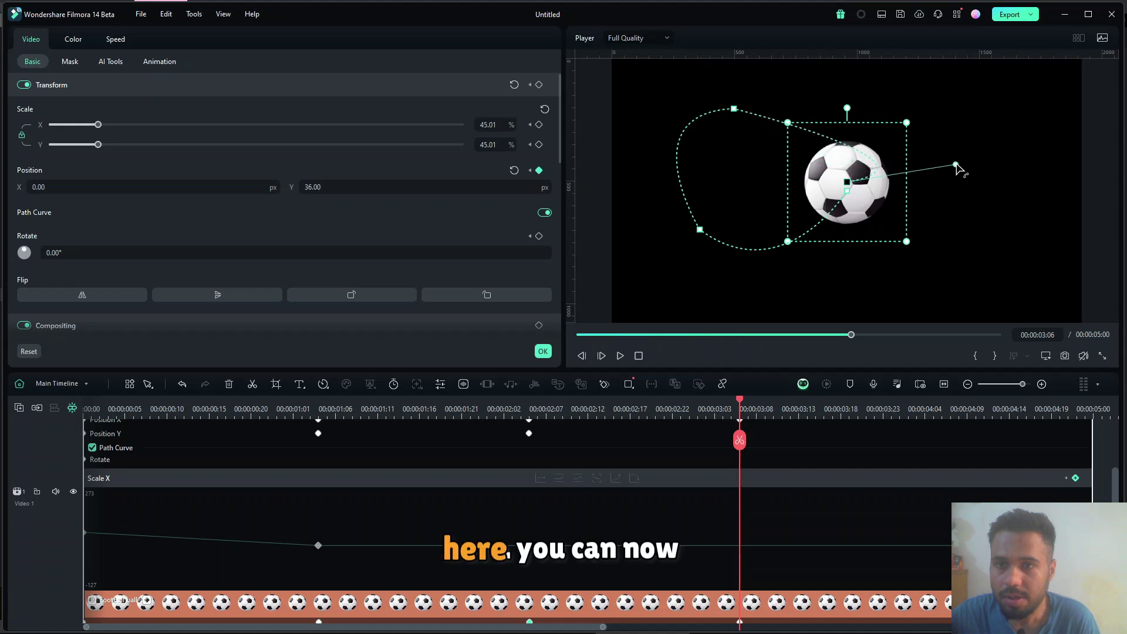
drag(911, 115, 830, 78)
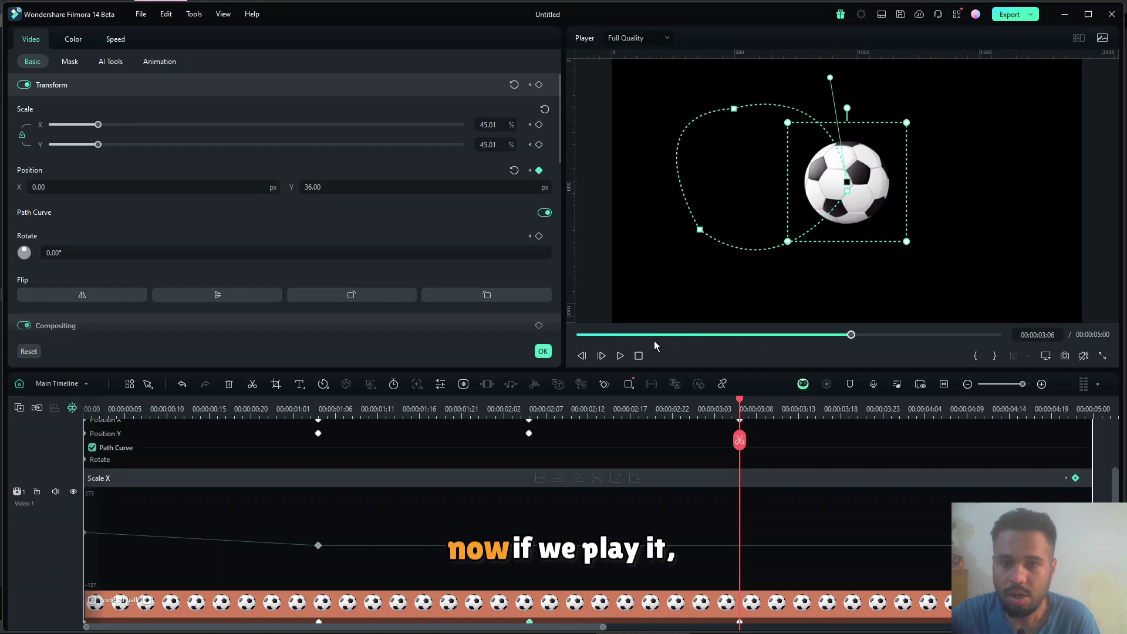
Step: Play the football animation, then check the 00:00:01:04 keyframe's easing options
click(620, 356)
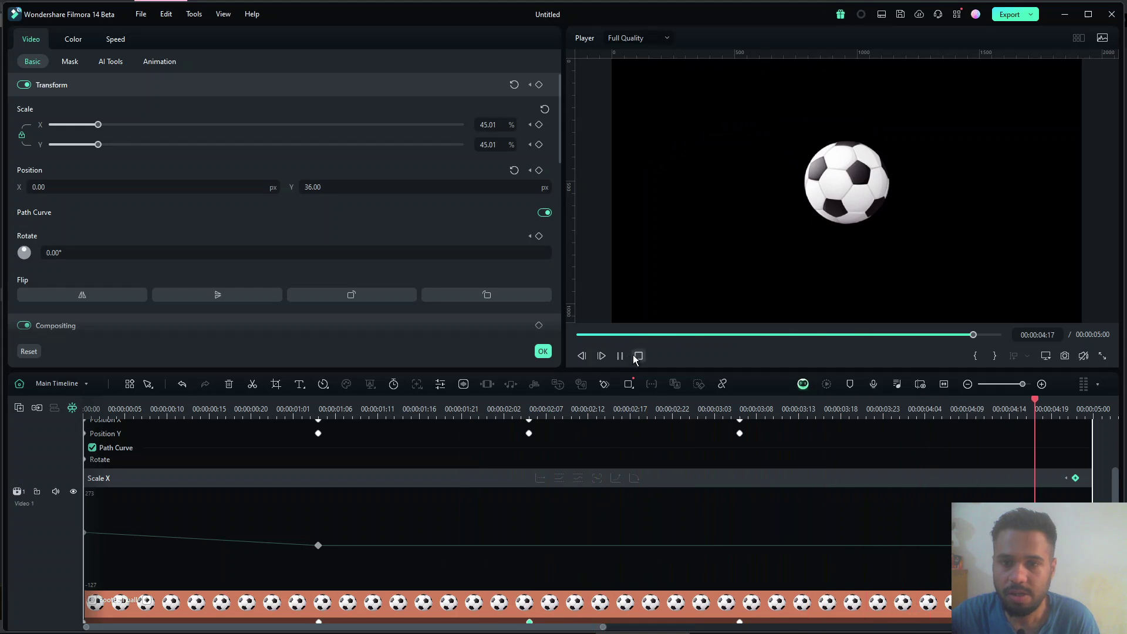
click(638, 355)
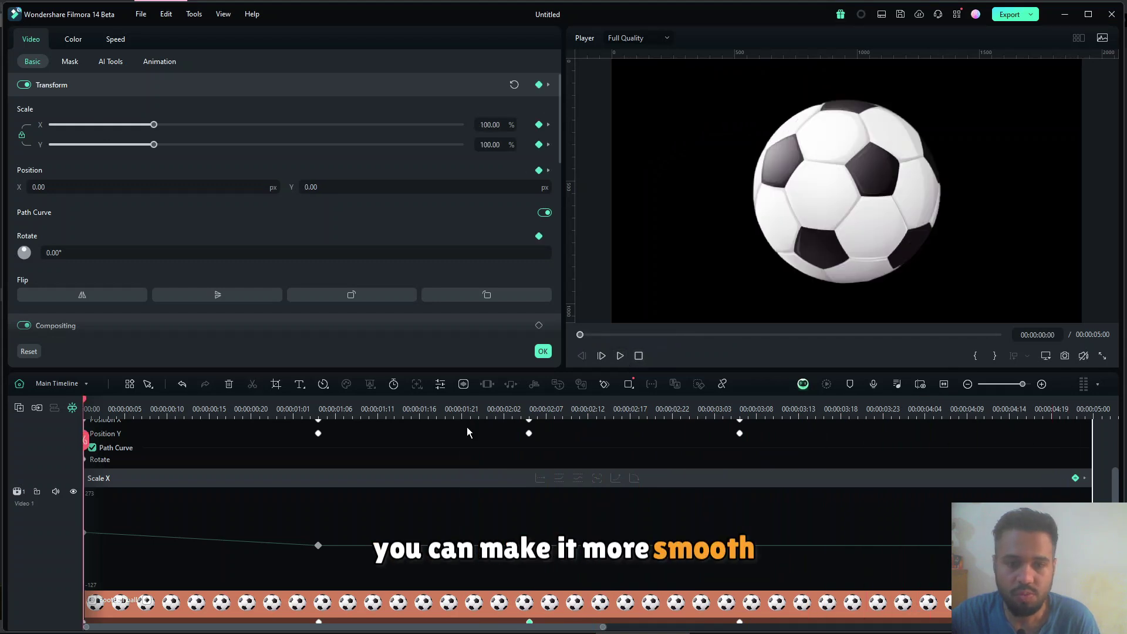
click(318, 545)
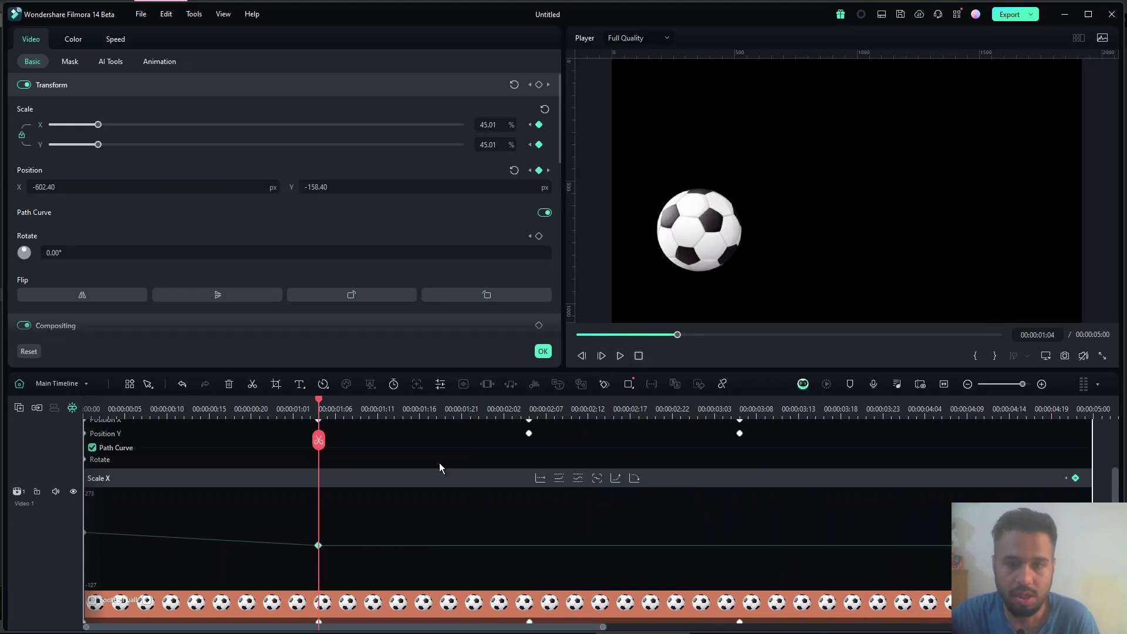
right_click(703, 234)
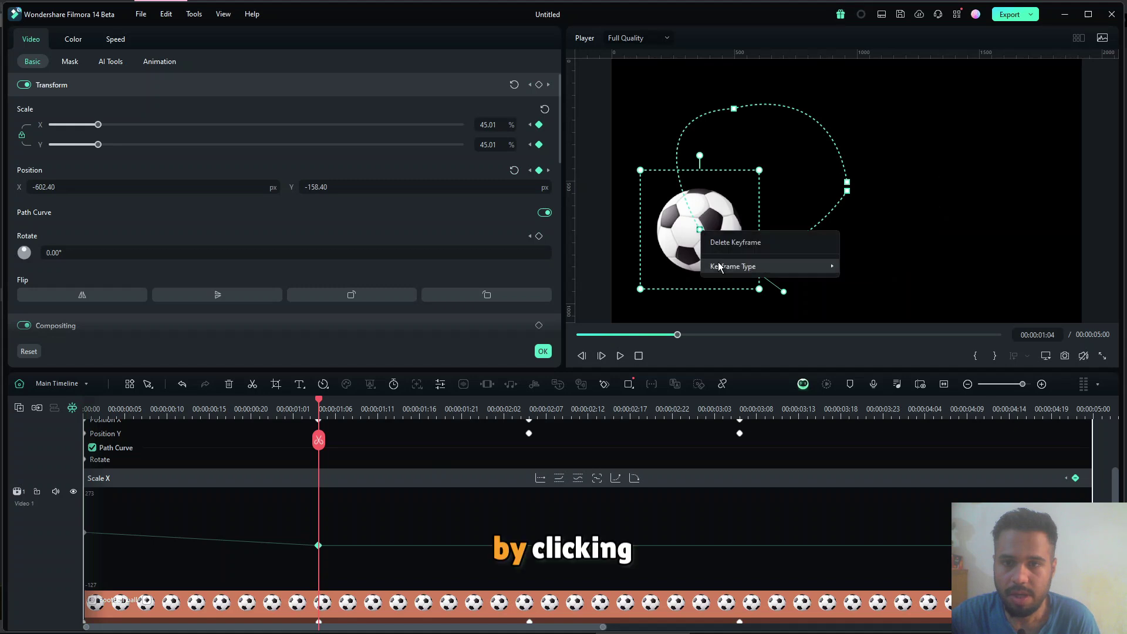
mouse_move(722, 266)
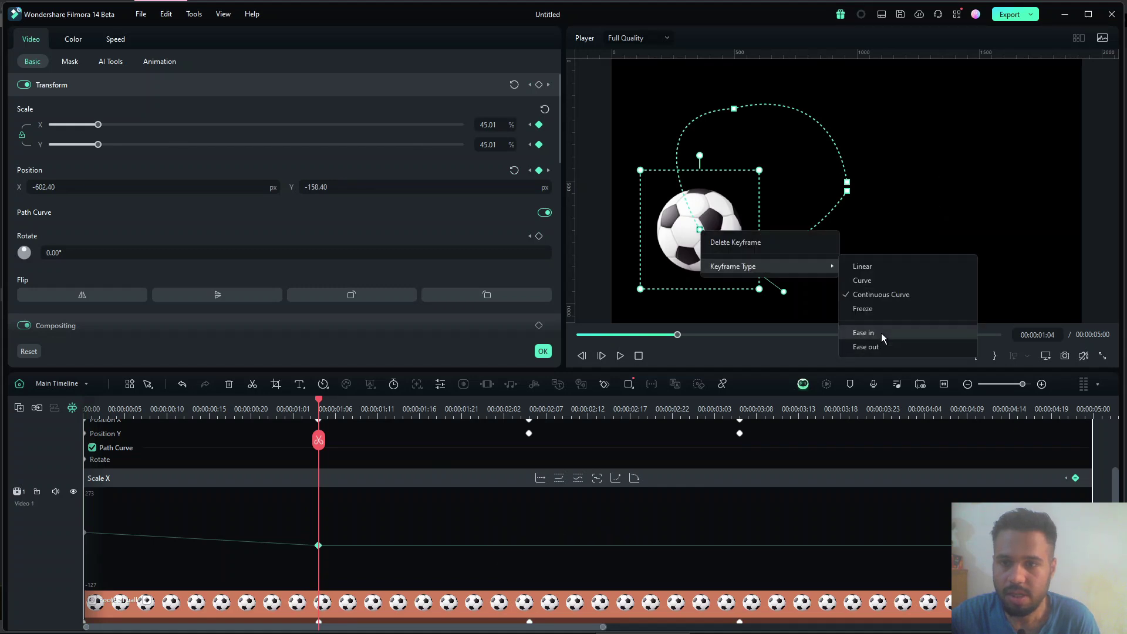
Step: Drag the Scale X bezier handle to curve the graph into the 00:00:01:04 keyframe
click(867, 347)
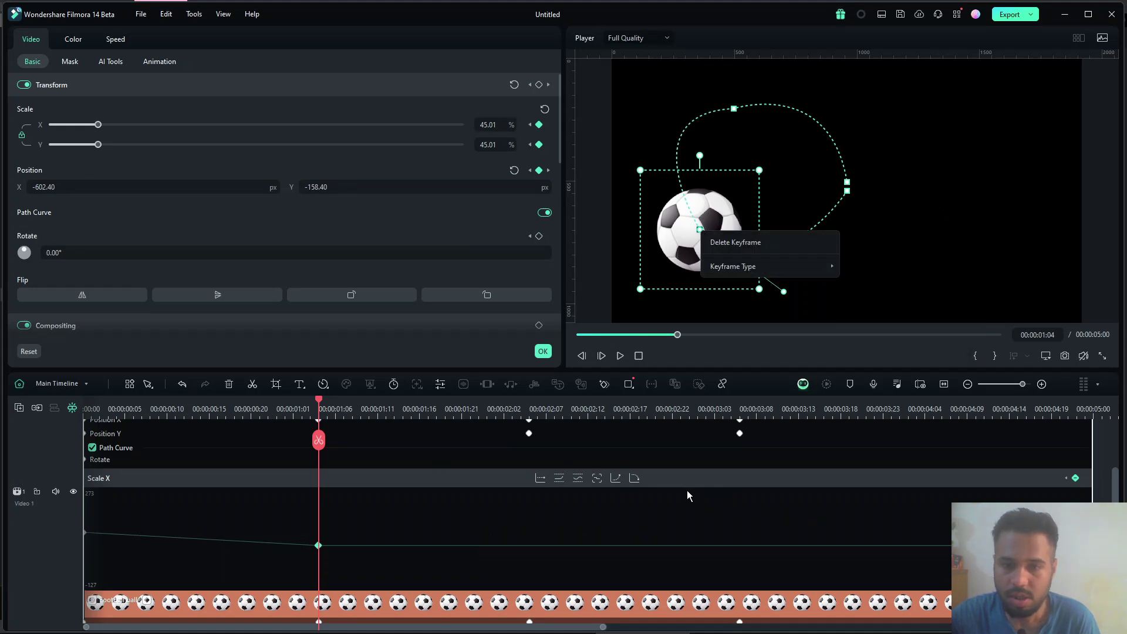
click(674, 476)
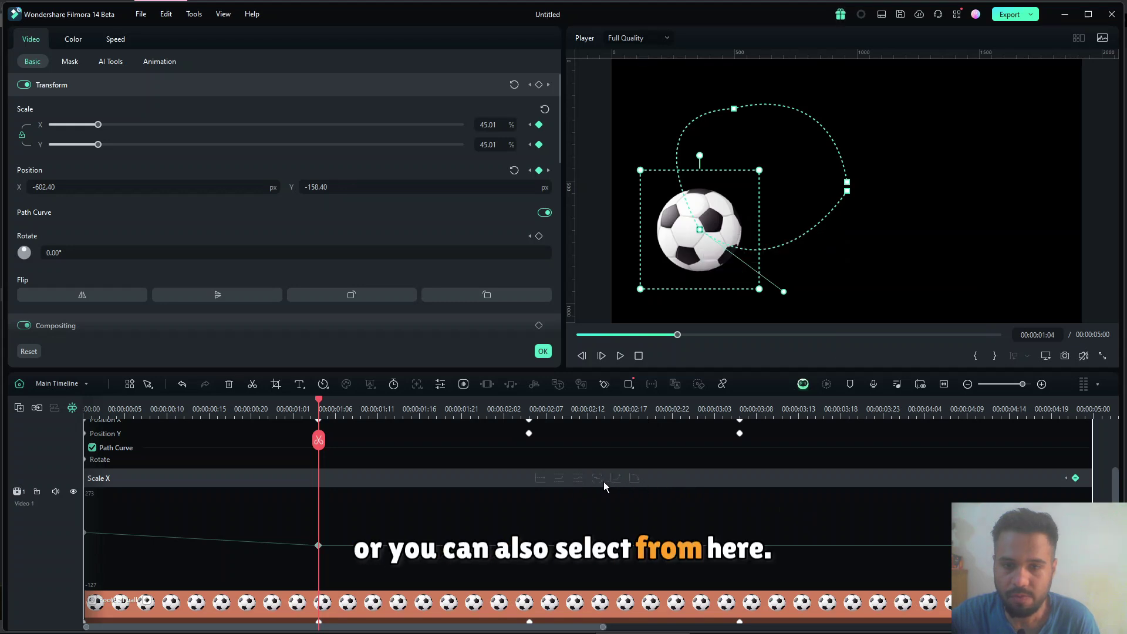
click(543, 492)
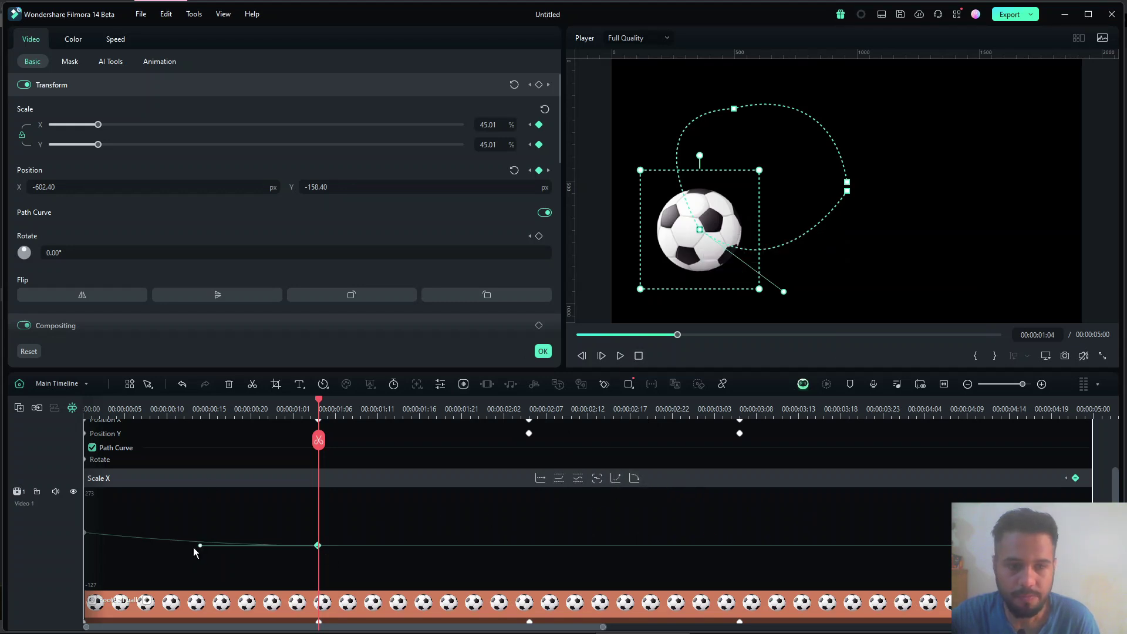
drag(200, 546, 200, 563)
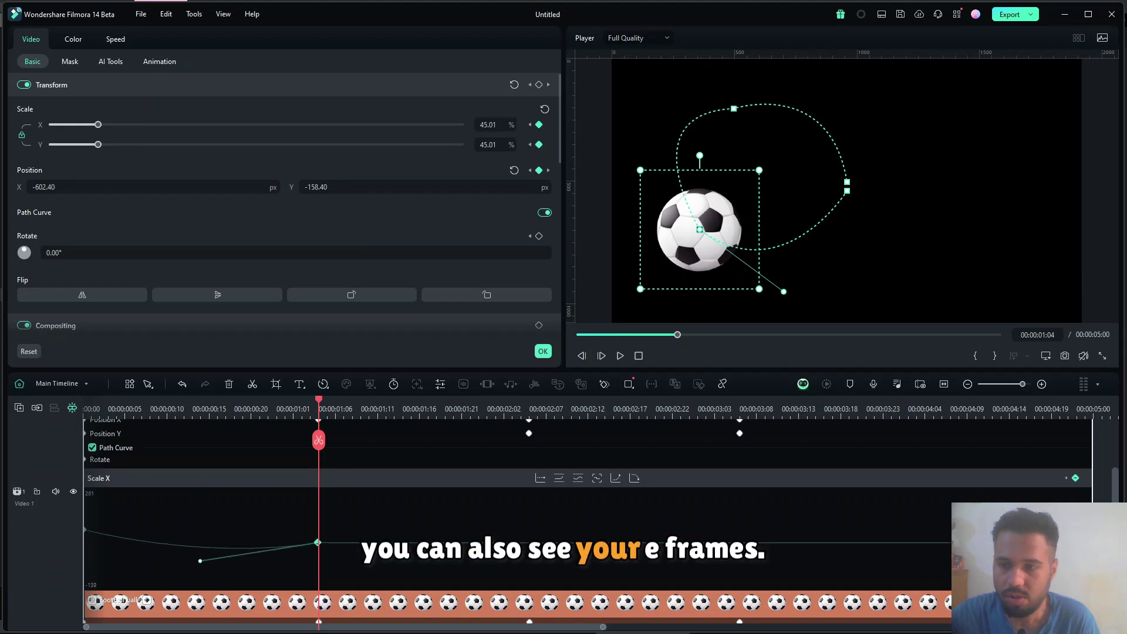
Step: Copy the Scale X keyframe at 00:00:01:04 and paste it at 00:00:02:05 with Ctrl+V
click(543, 351)
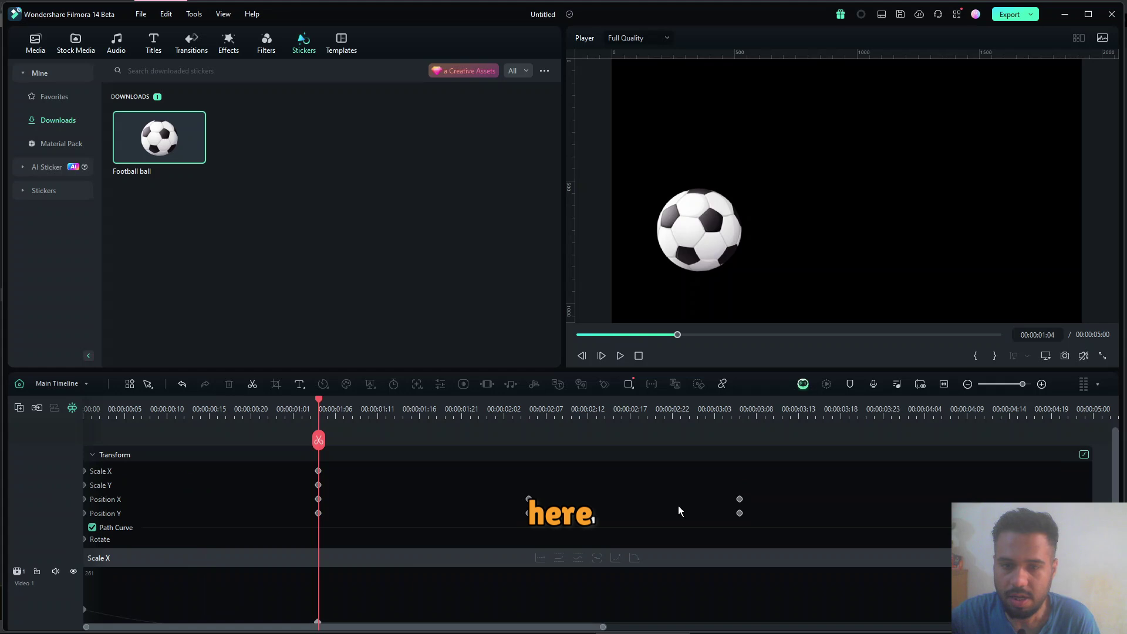
click(741, 500)
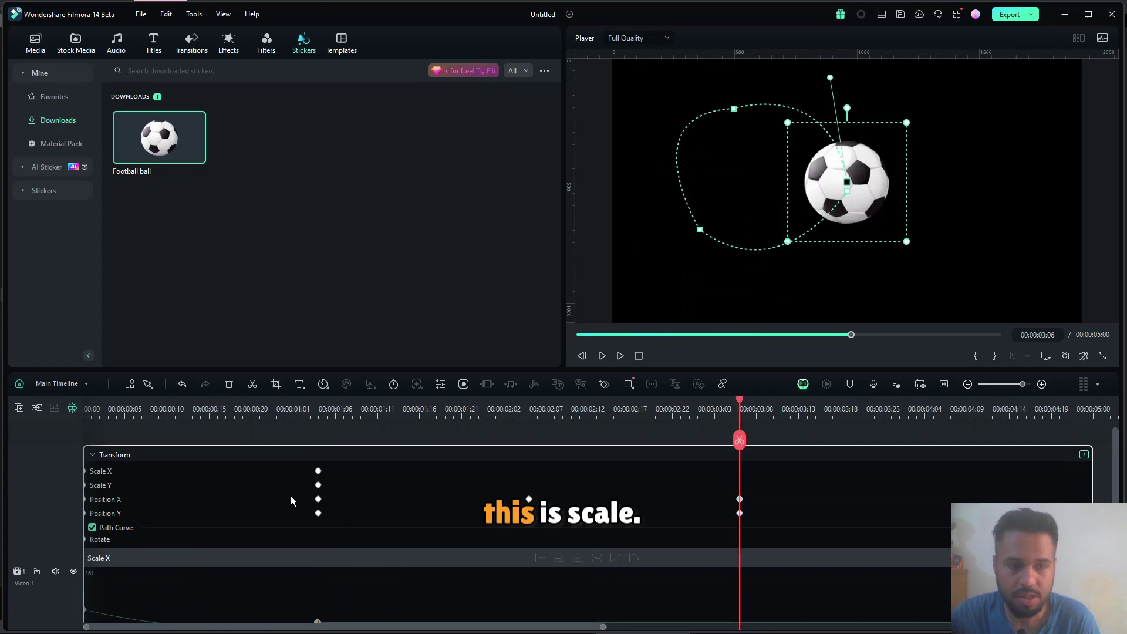
click(319, 472)
right_click(319, 473)
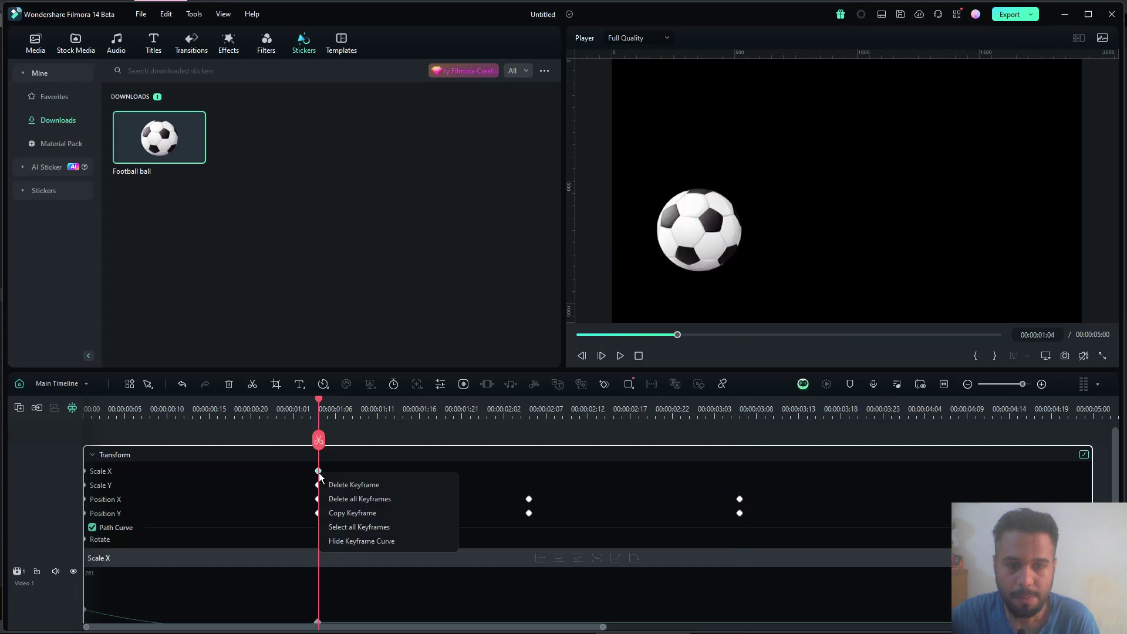
click(386, 512)
click(527, 414)
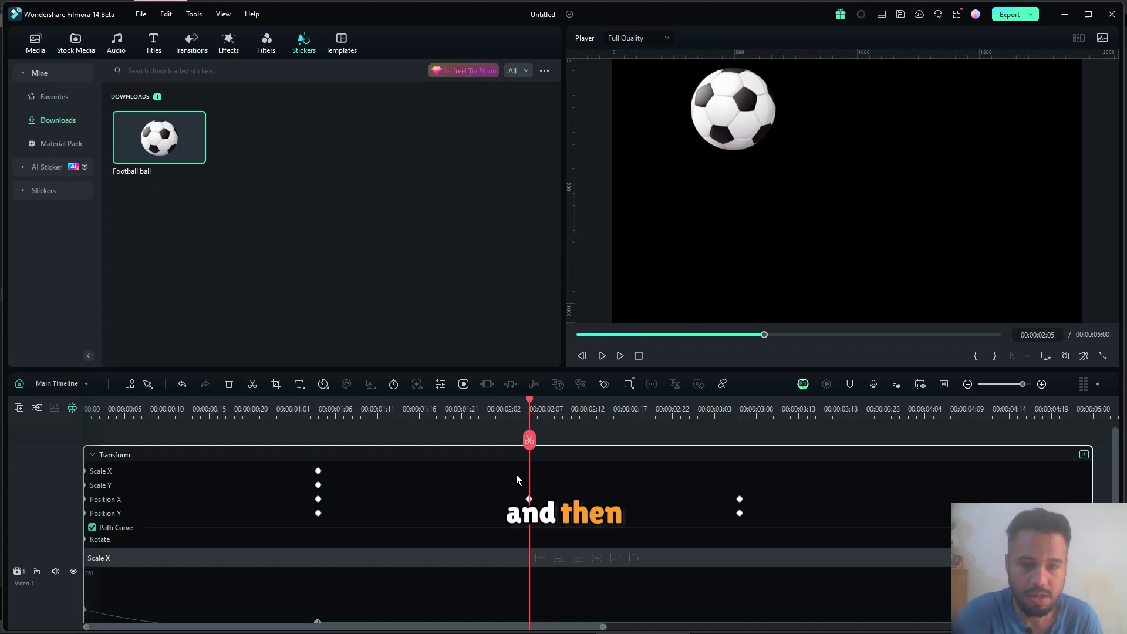
key(ctrl+v)
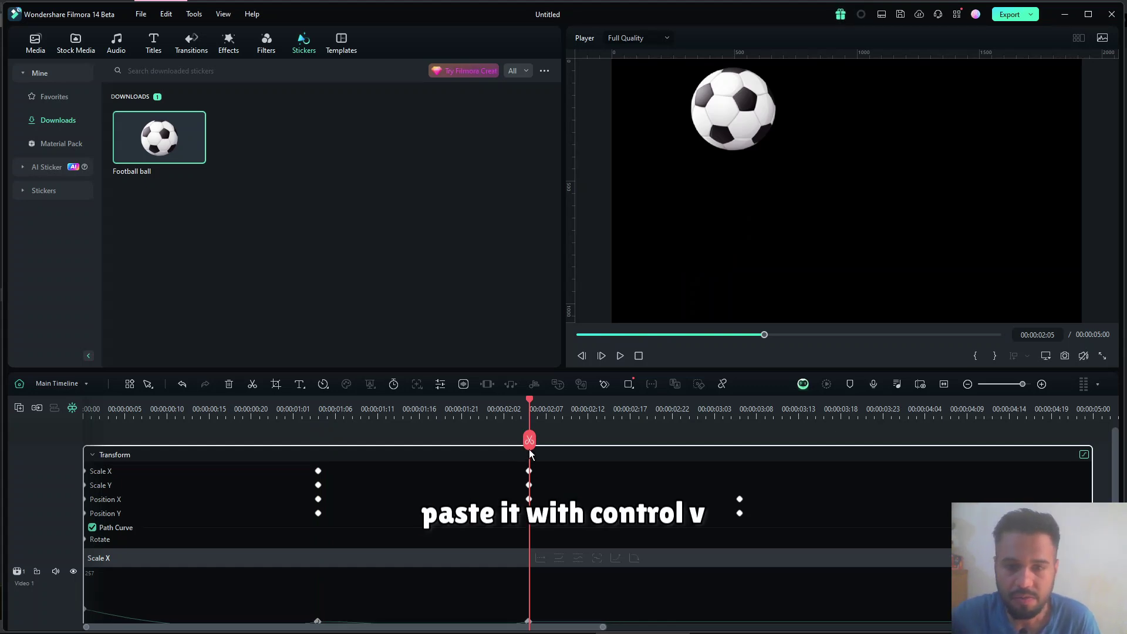
drag(530, 439, 612, 457)
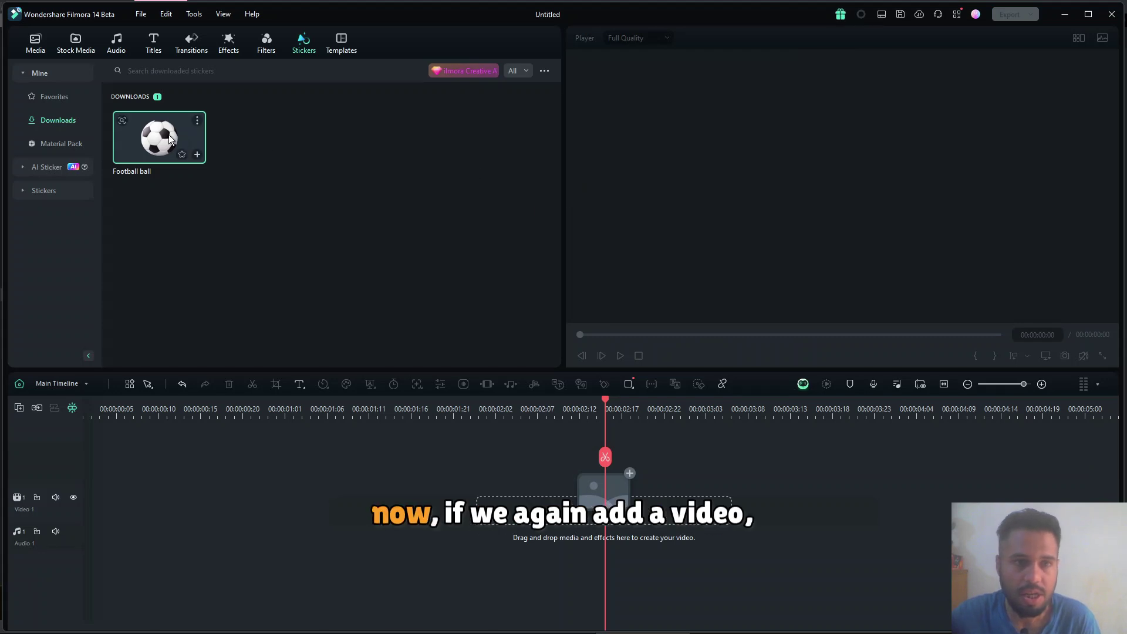
click(35, 42)
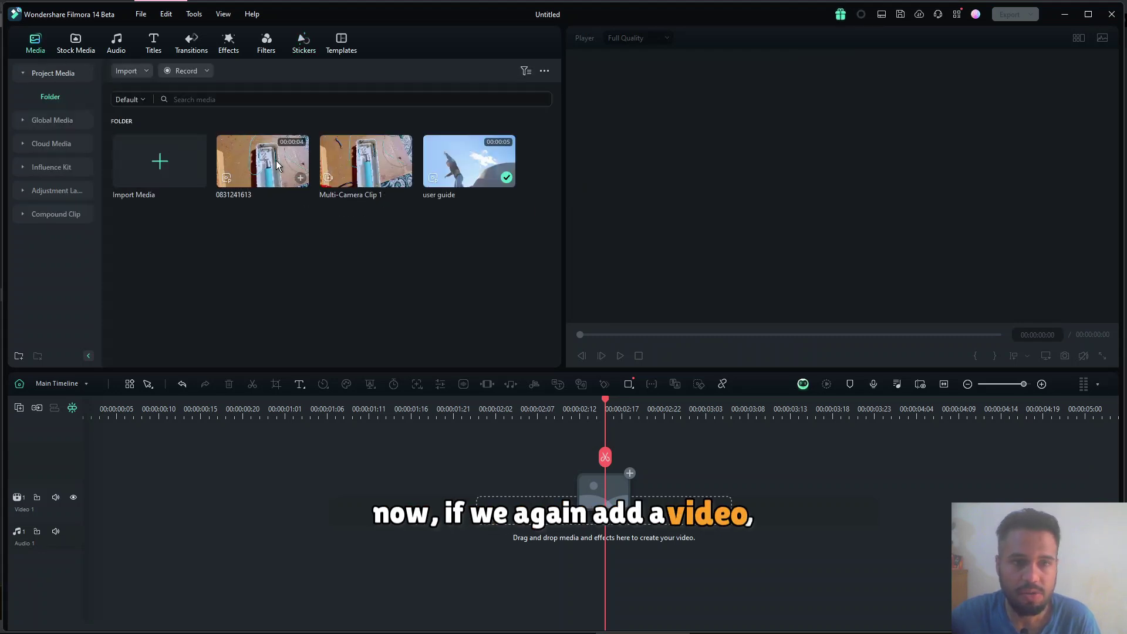
drag(278, 165, 94, 517)
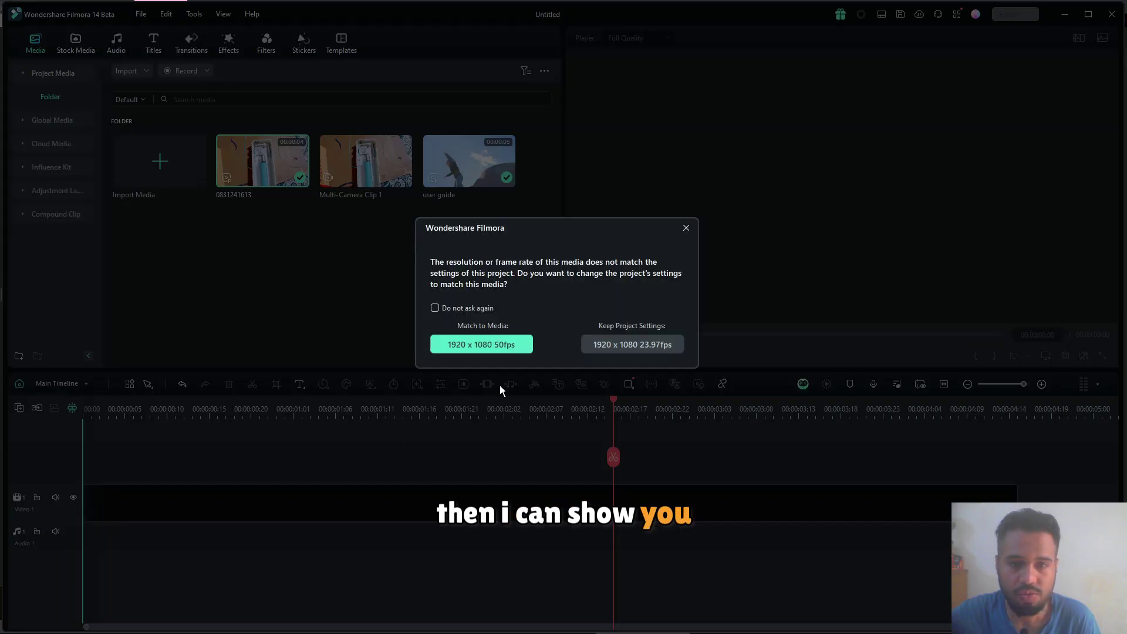
click(603, 345)
Step: Show the clip's Video > AI Tools settings
double_click(352, 496)
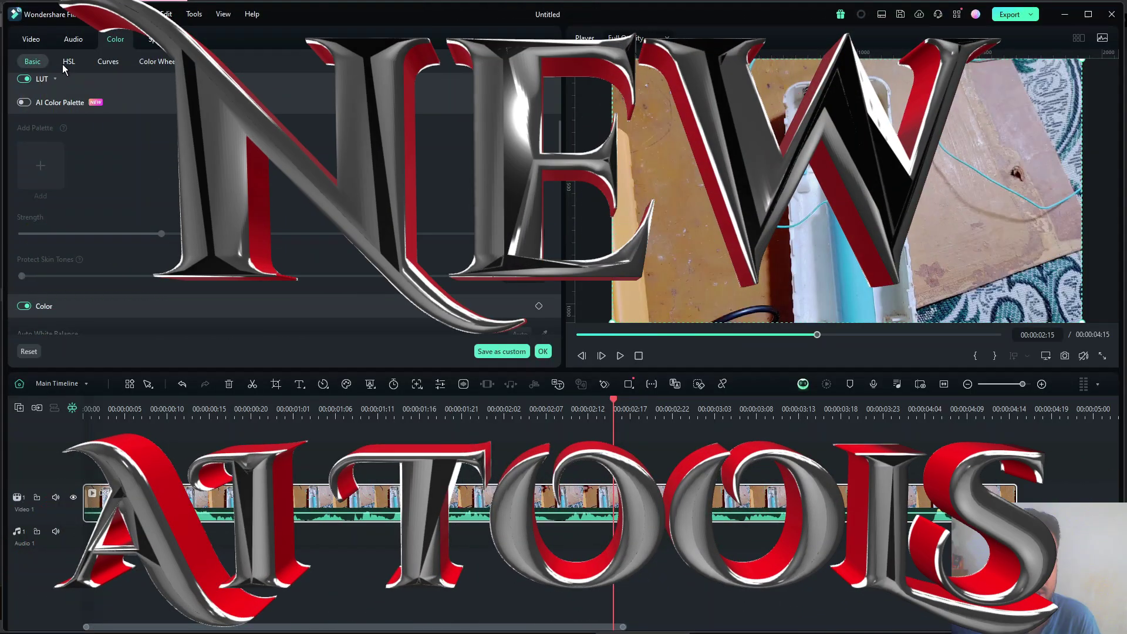
click(69, 40)
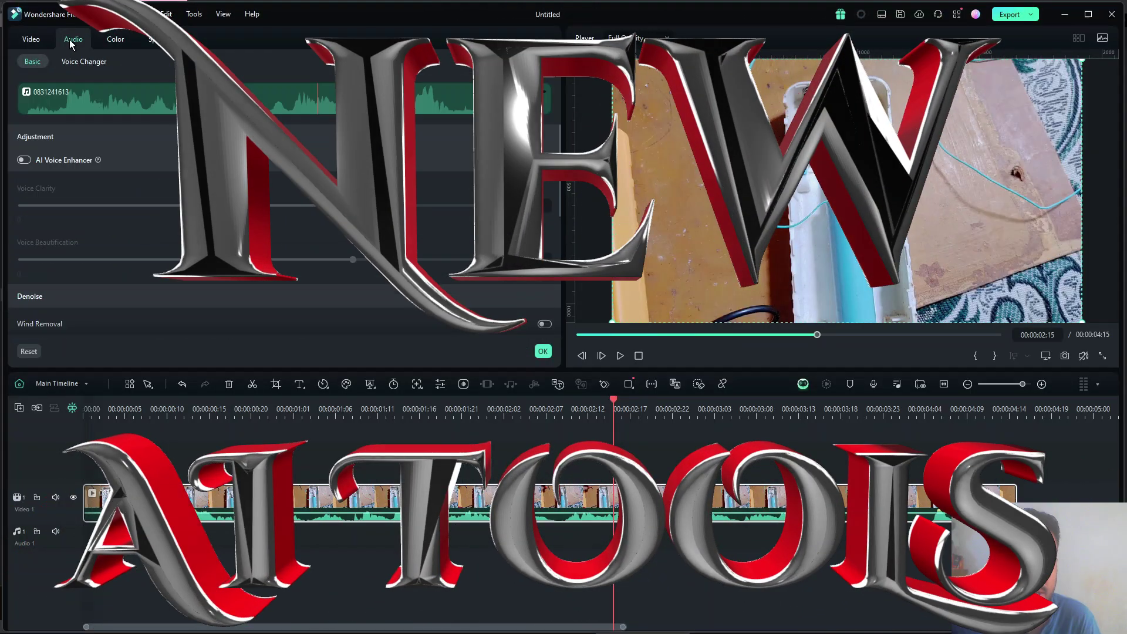
click(25, 40)
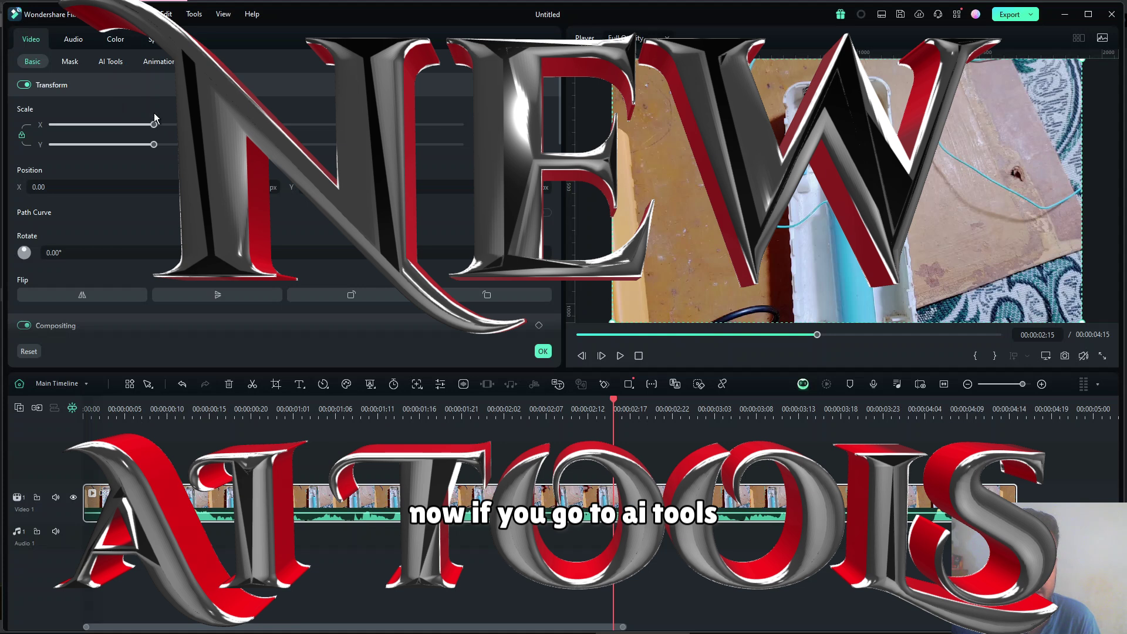
click(111, 61)
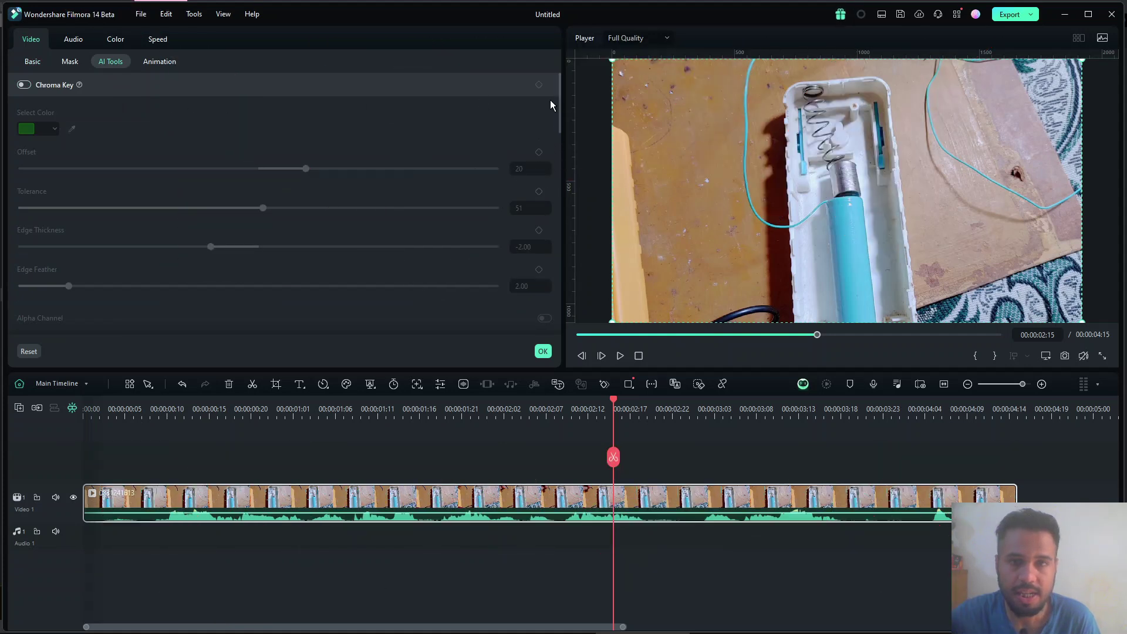
drag(559, 105, 561, 156)
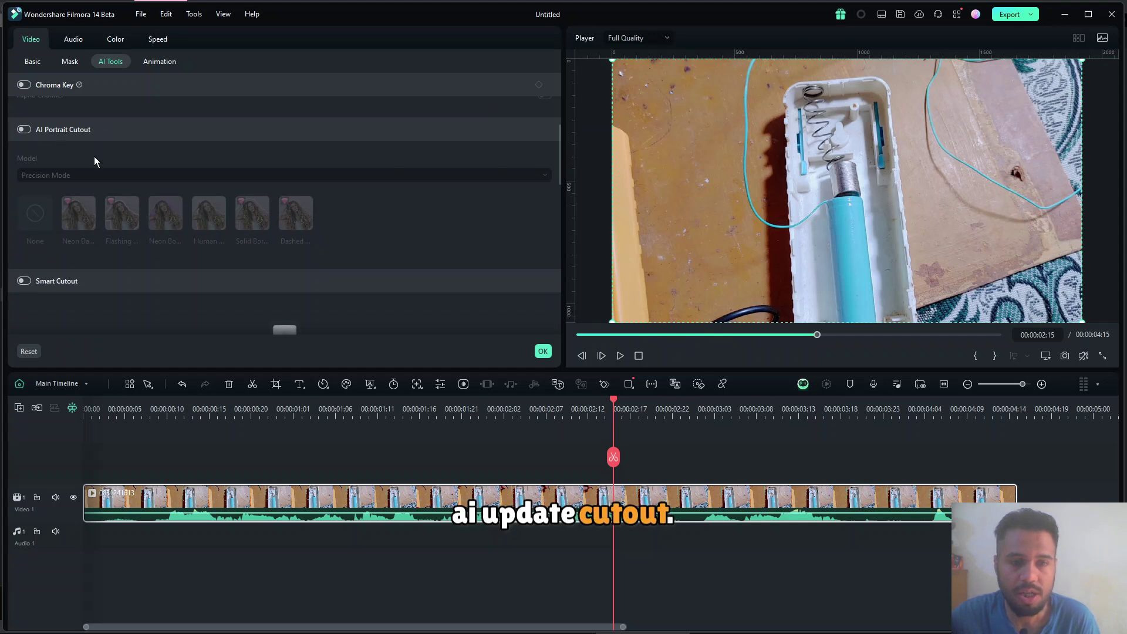
click(23, 130)
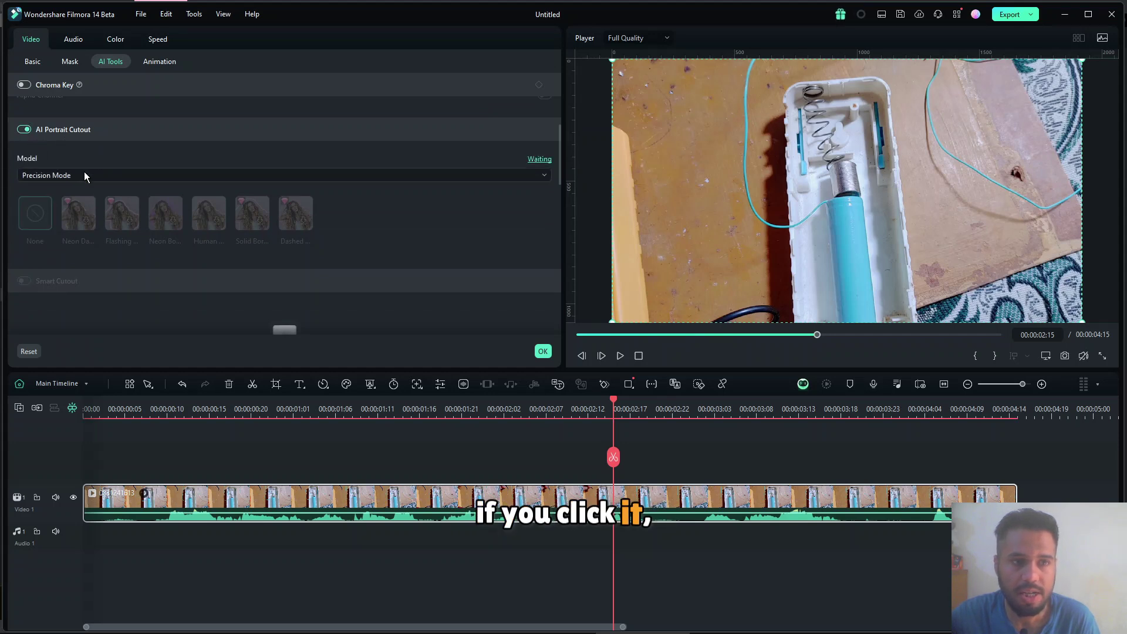
click(396, 177)
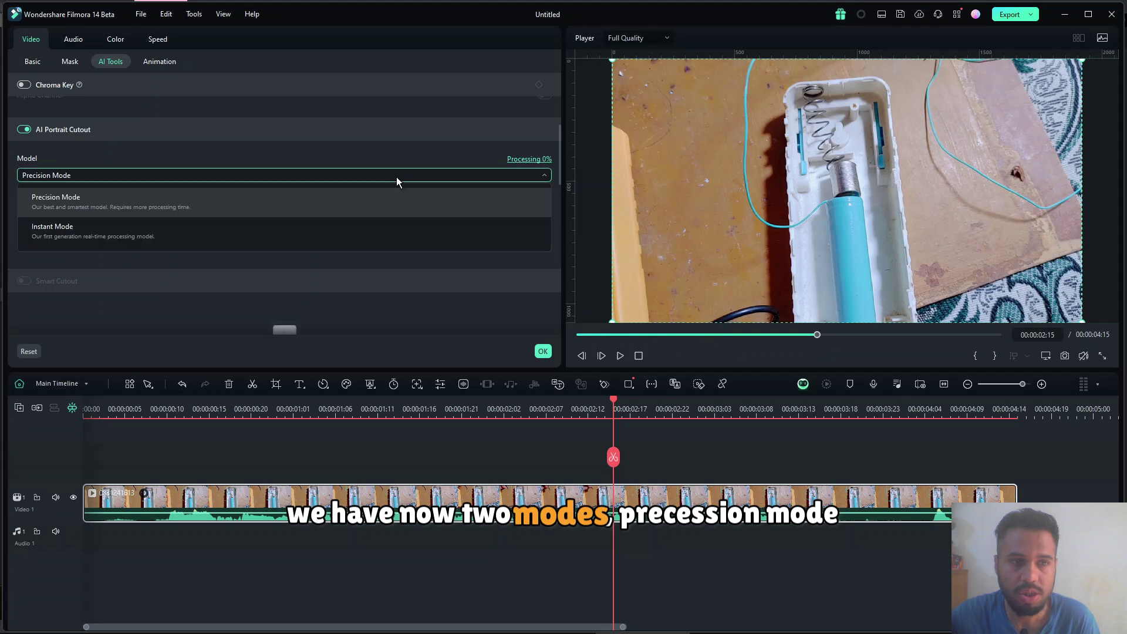
click(154, 234)
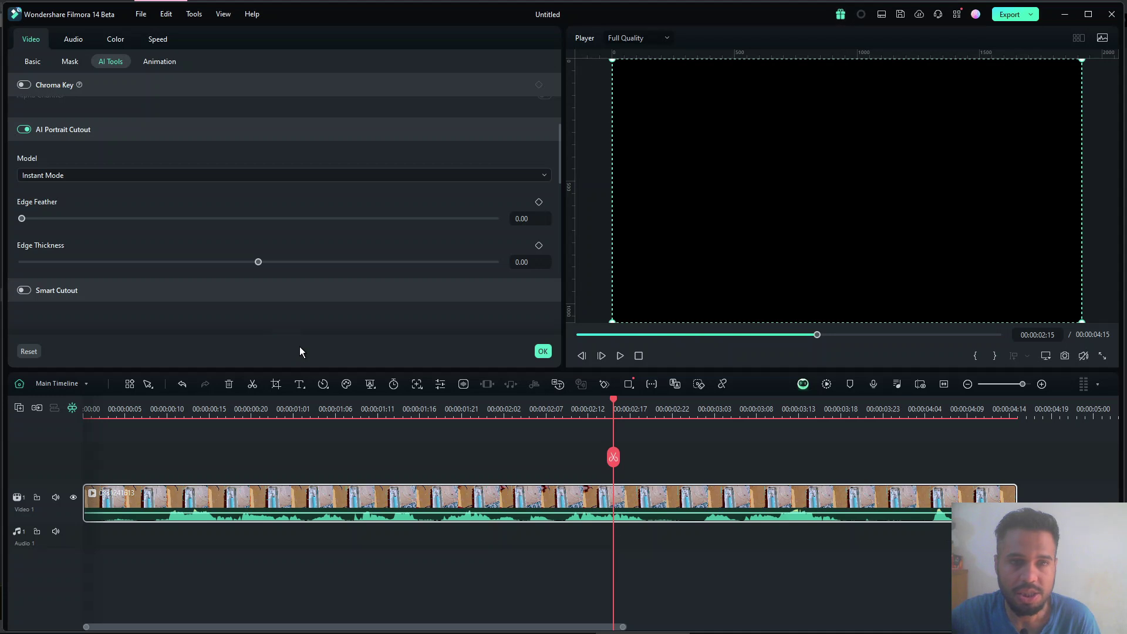
click(214, 175)
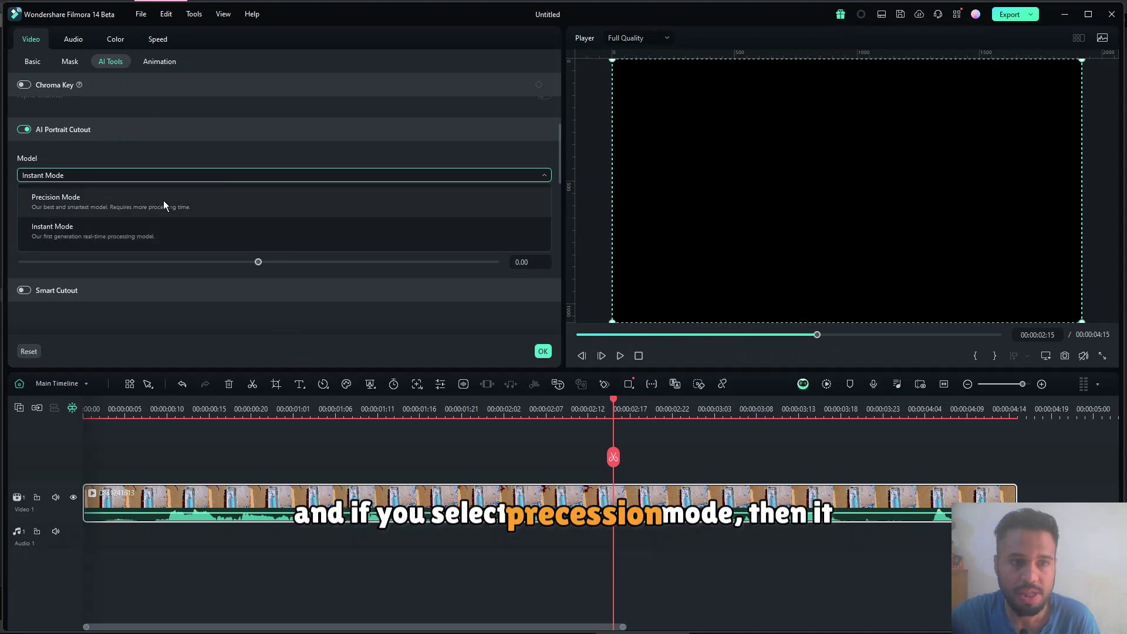
click(163, 202)
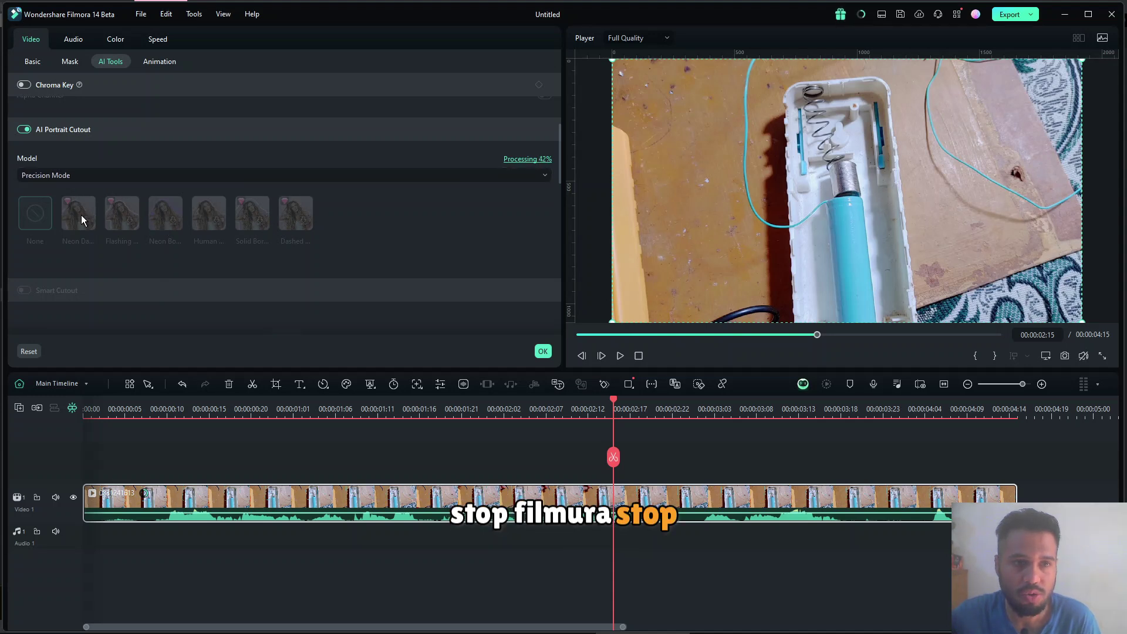
Step: Turn off AI Portrait Cutout and enable Auto Planar Tracking from the clip's first frame
click(24, 130)
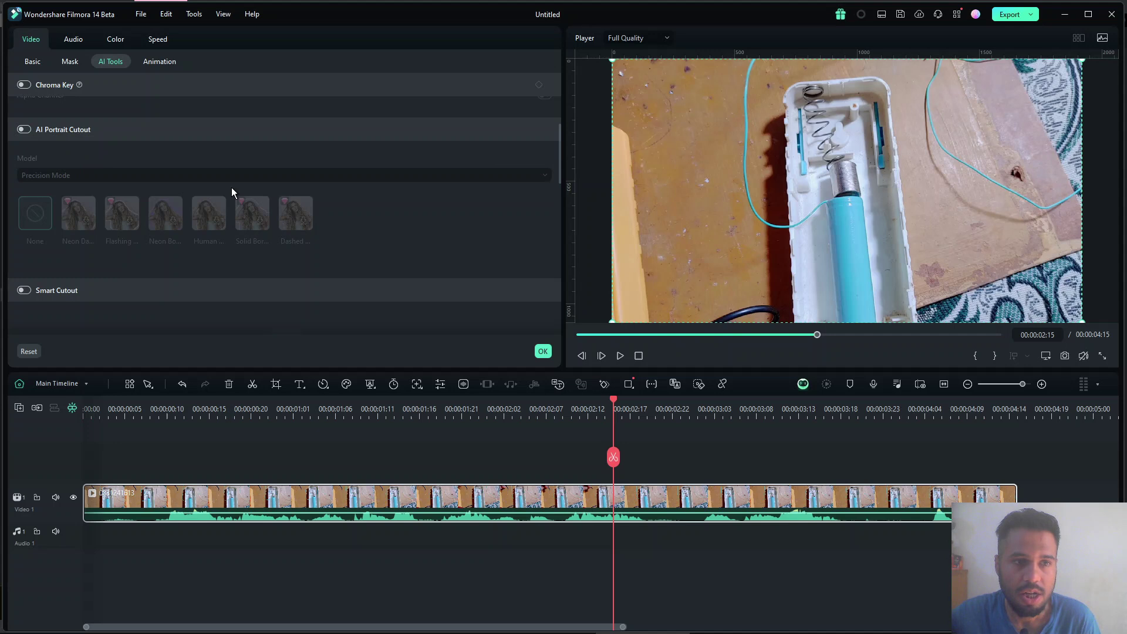
drag(559, 150, 558, 185)
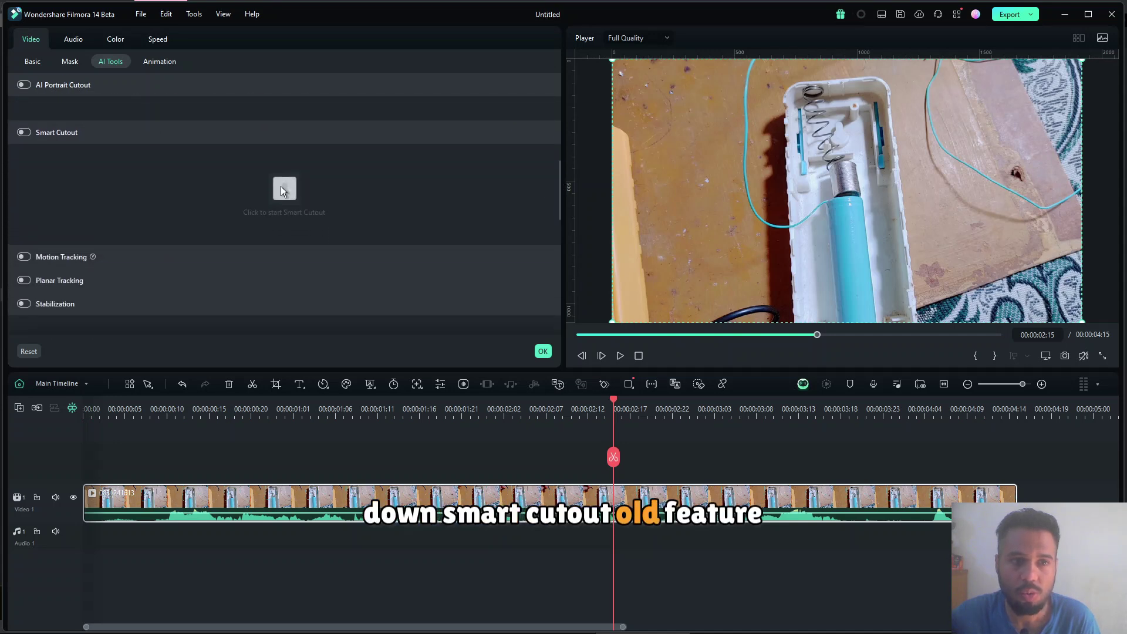
drag(557, 179, 280, 201)
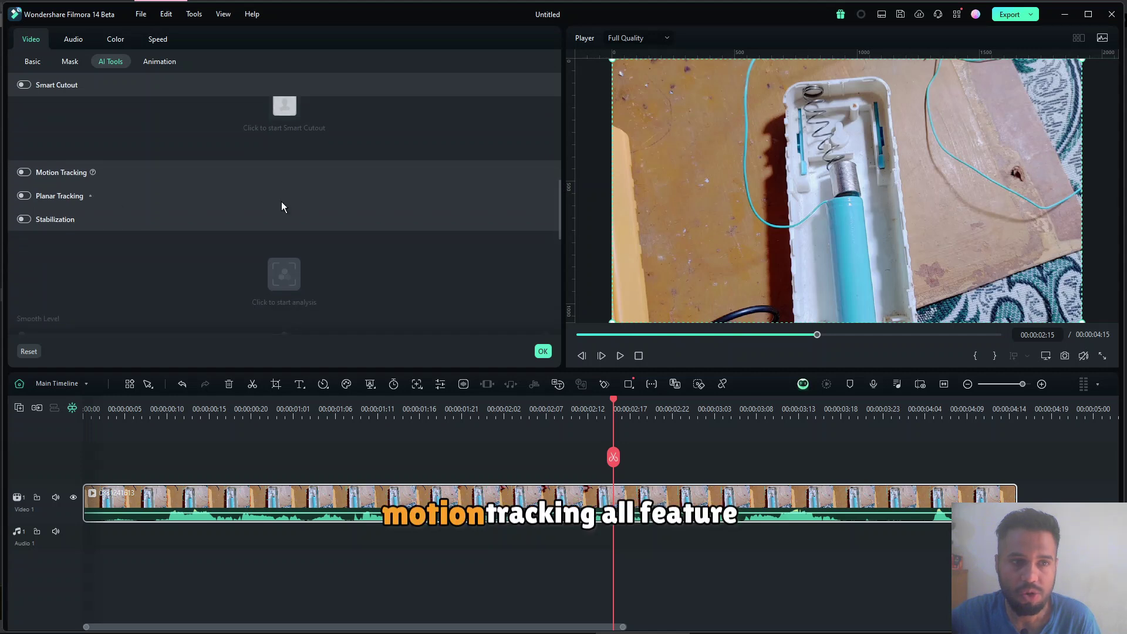
click(24, 196)
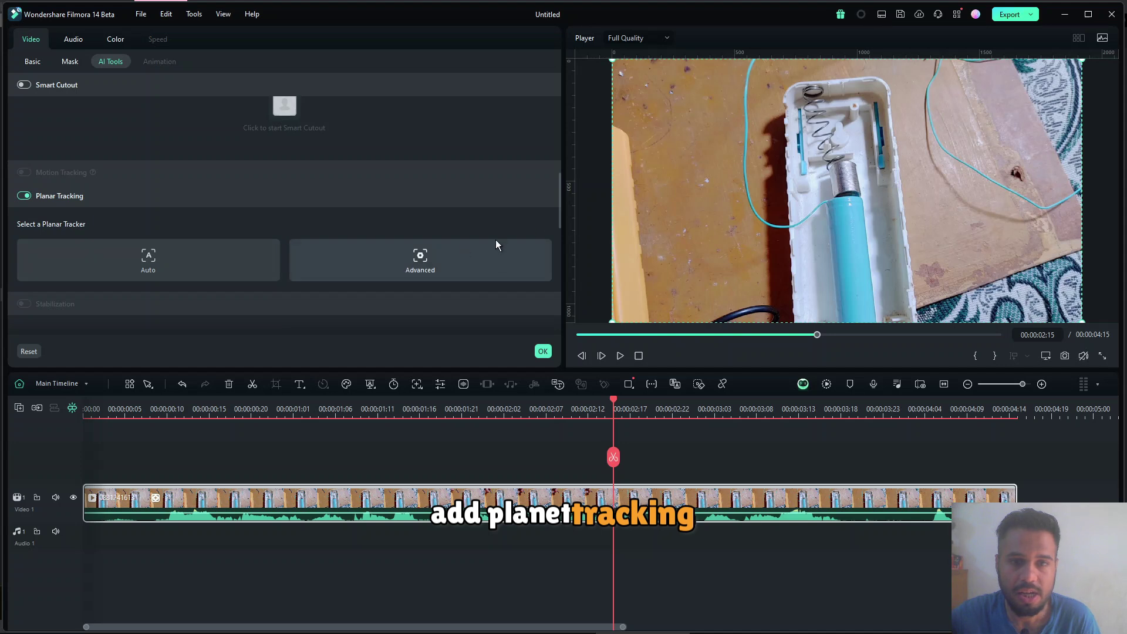
scroll(558, 195, down, 1)
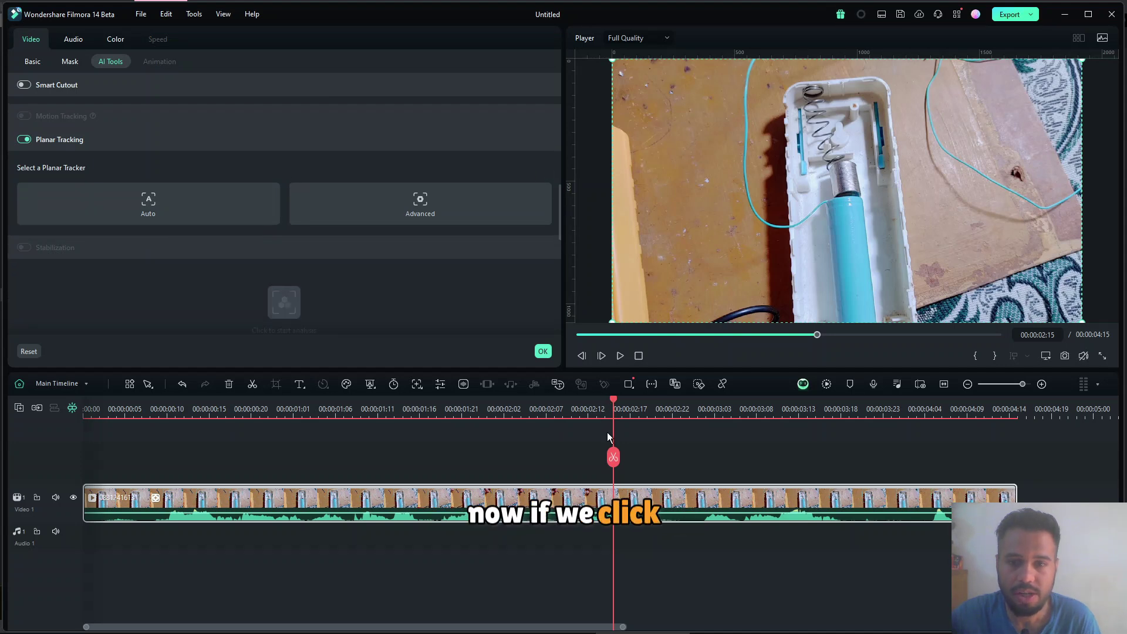
drag(598, 457, 82, 452)
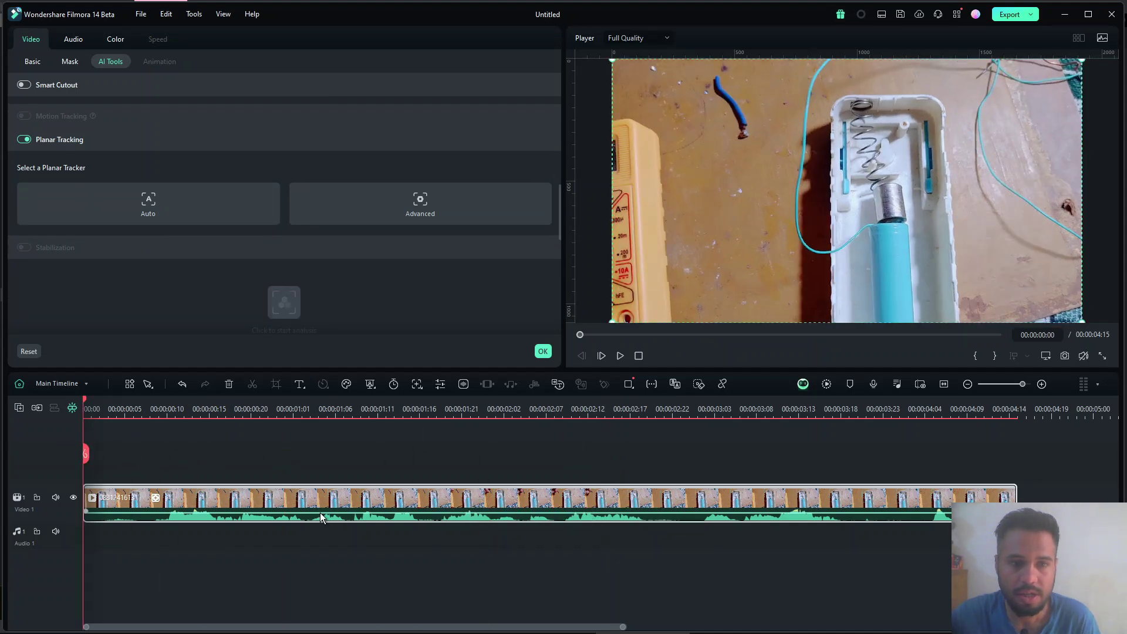
click(160, 210)
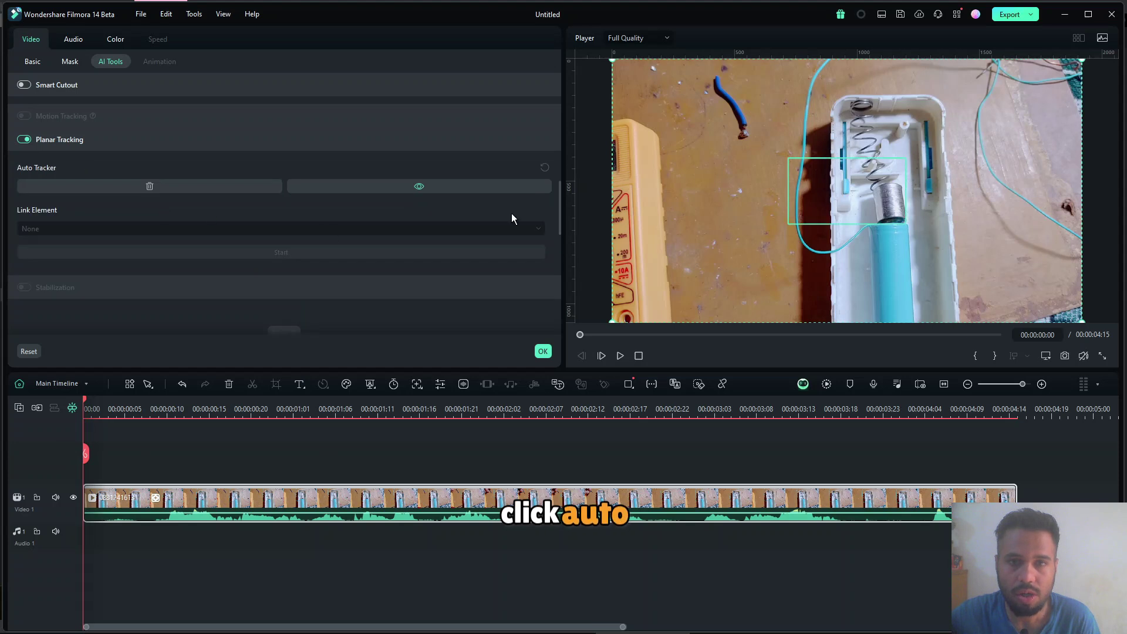
Step: Move and reshape the tracking box corners to fit around the blue wire
drag(858, 184, 682, 115)
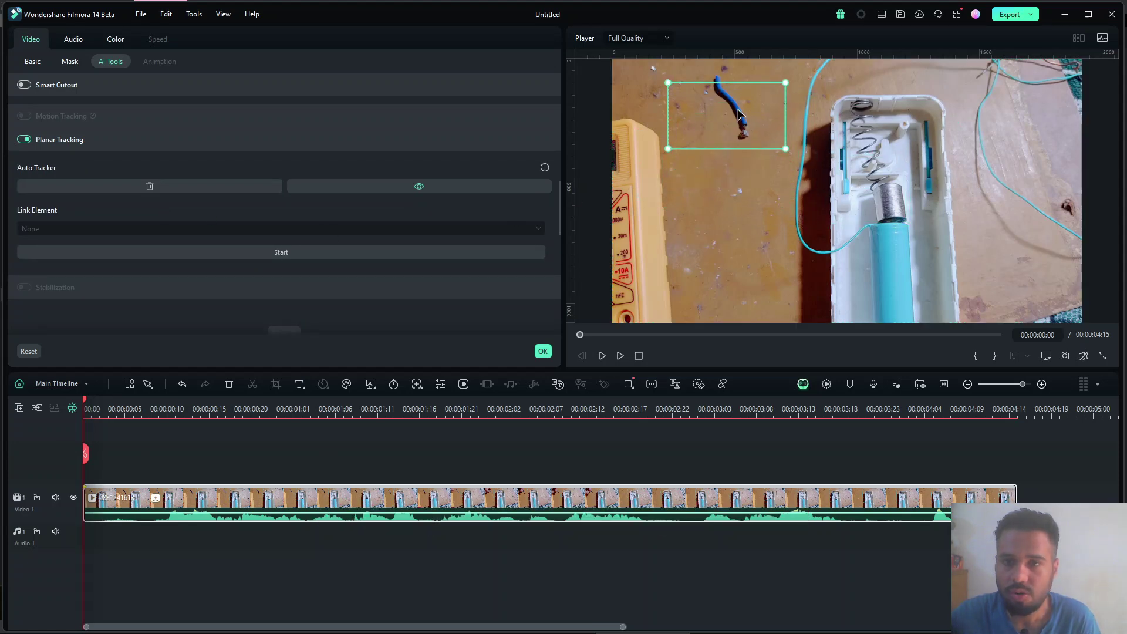
drag(783, 151, 752, 121)
drag(669, 149, 704, 118)
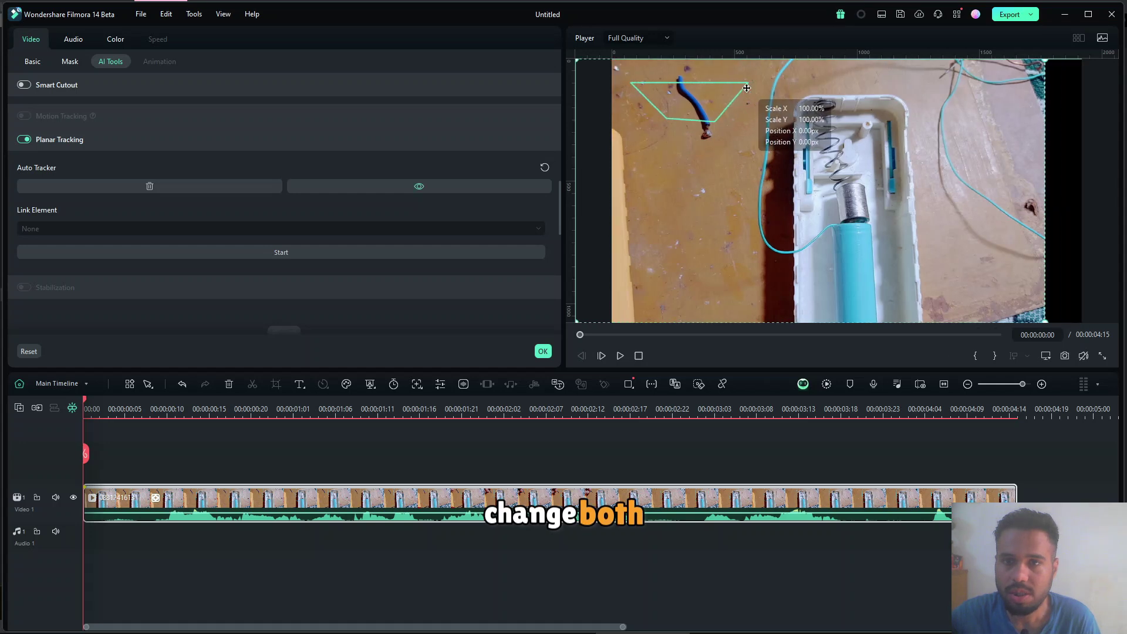
drag(786, 83, 750, 89)
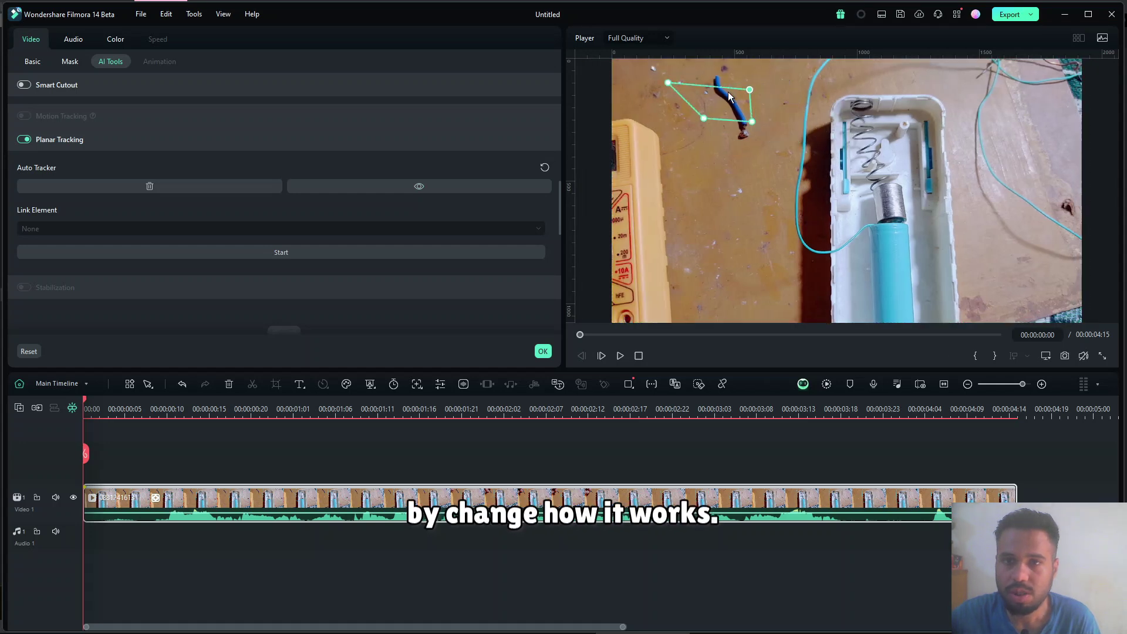
drag(669, 84, 712, 72)
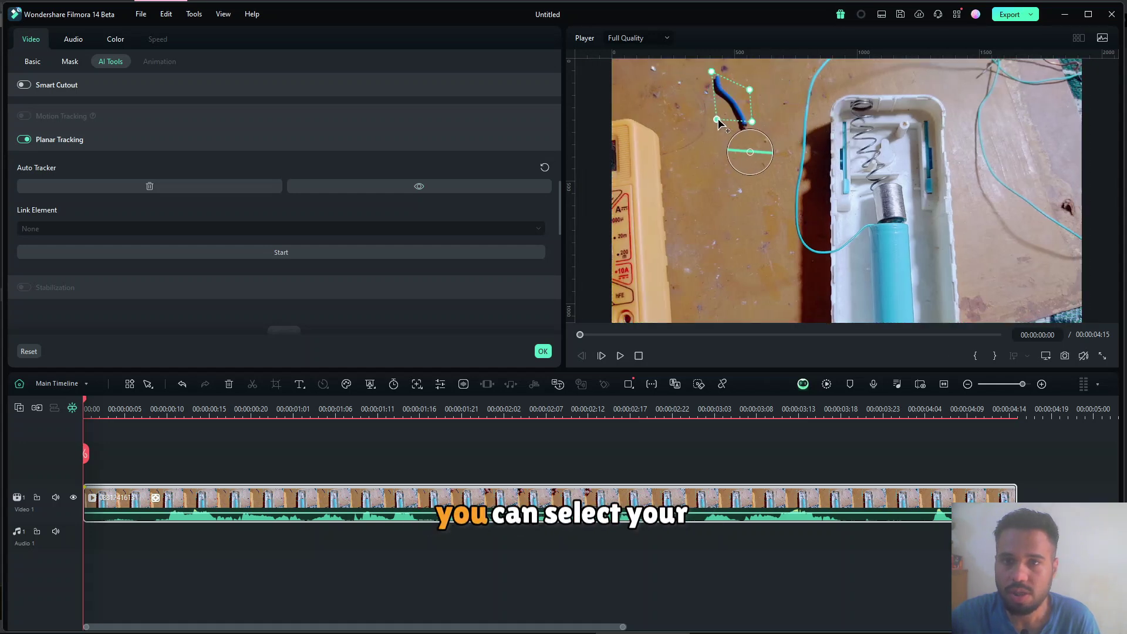
drag(703, 118, 750, 148)
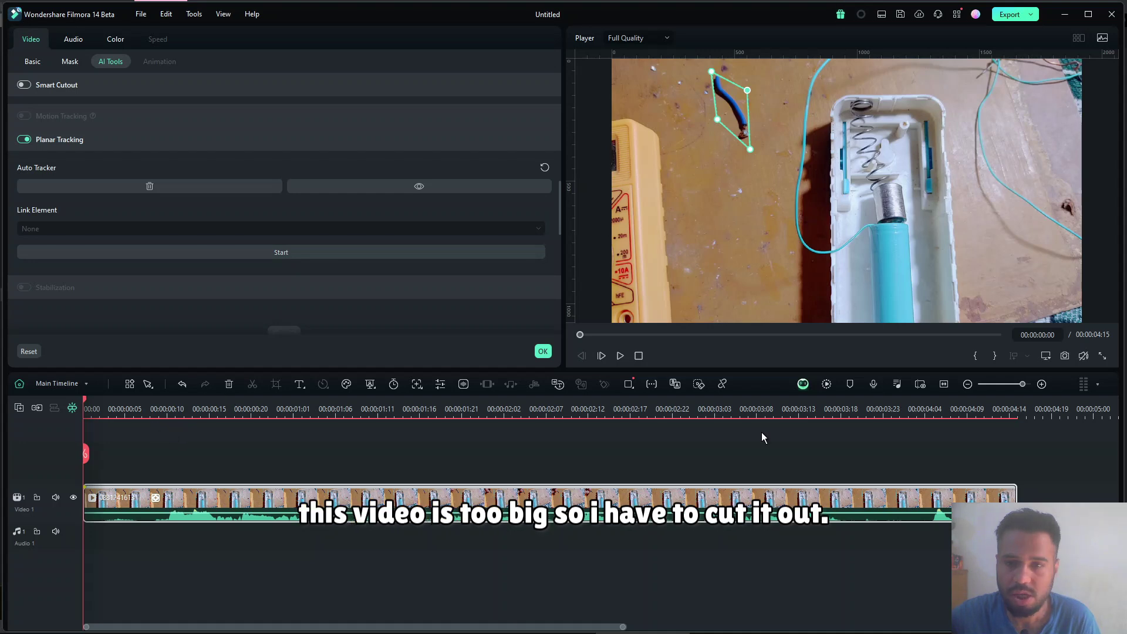
Step: Split the clip near its start and move the second part further right
click(944, 385)
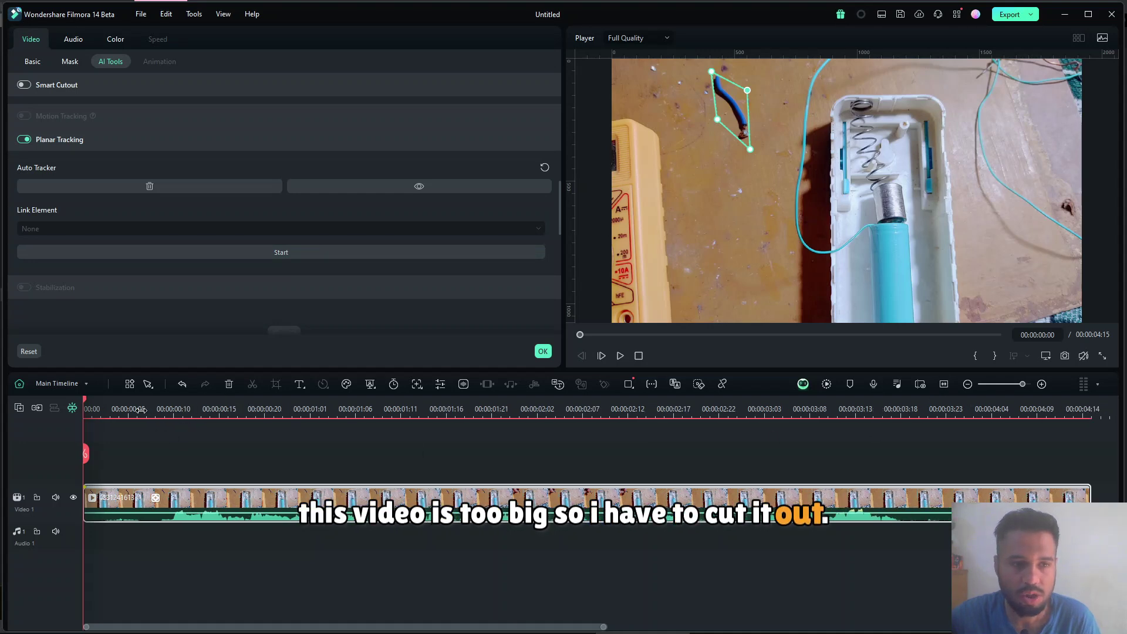
drag(122, 408, 328, 437)
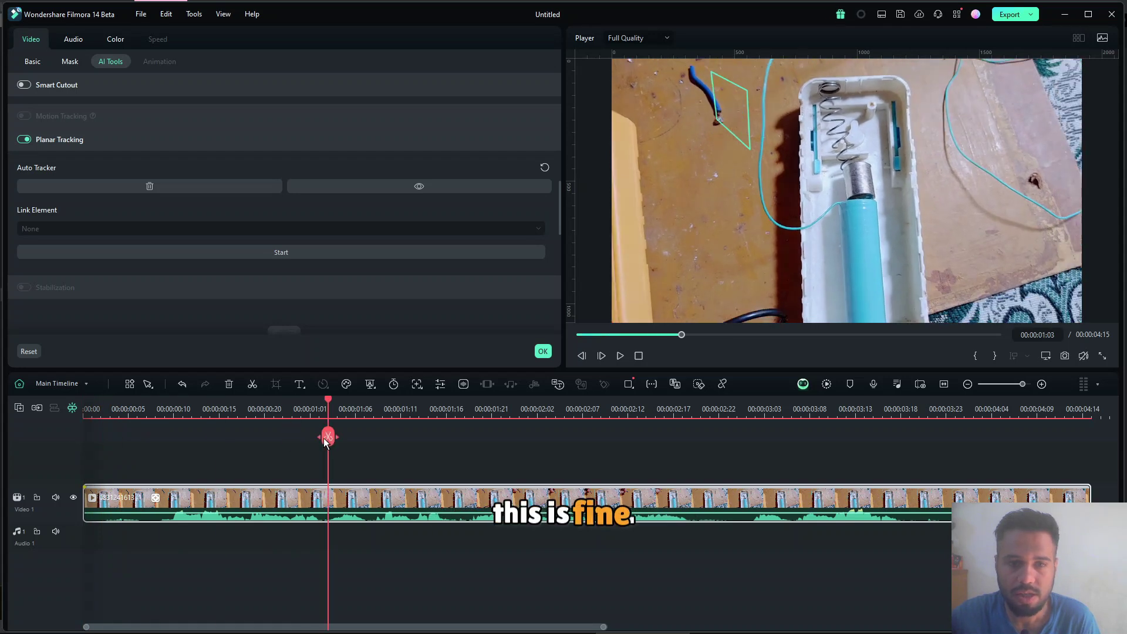
click(327, 437)
drag(364, 499, 529, 499)
click(272, 497)
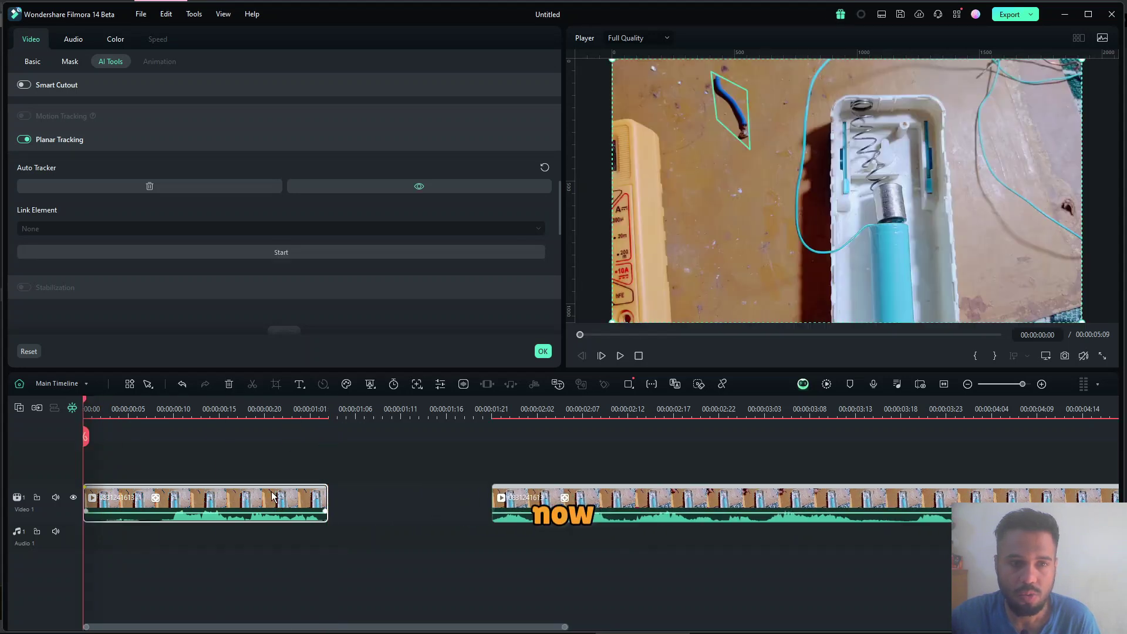
Step: Track the blue wire through the first part and scrub to check the result
click(294, 252)
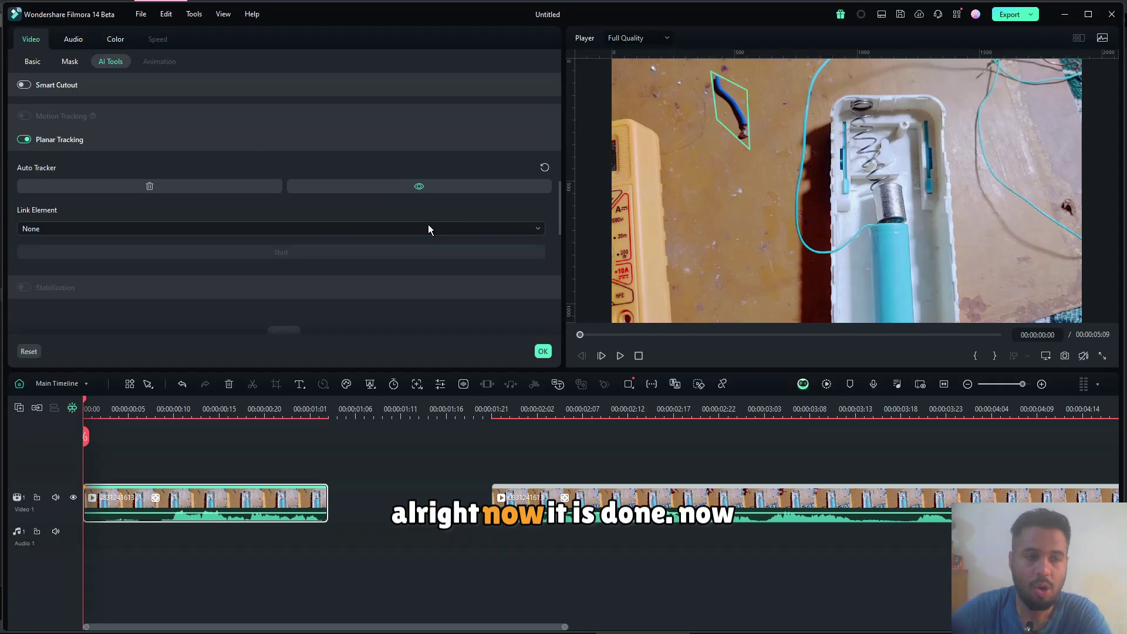
drag(86, 441, 291, 456)
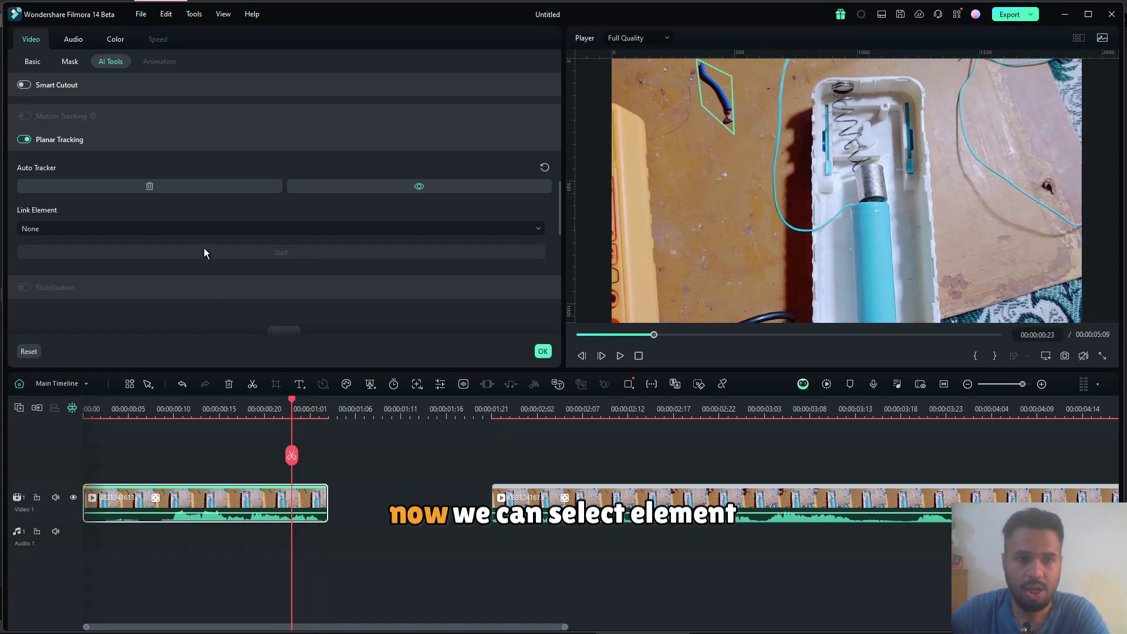
click(203, 231)
Step: Link a mosaic to the tracked blue wire area and return the playhead near the clip start
click(203, 231)
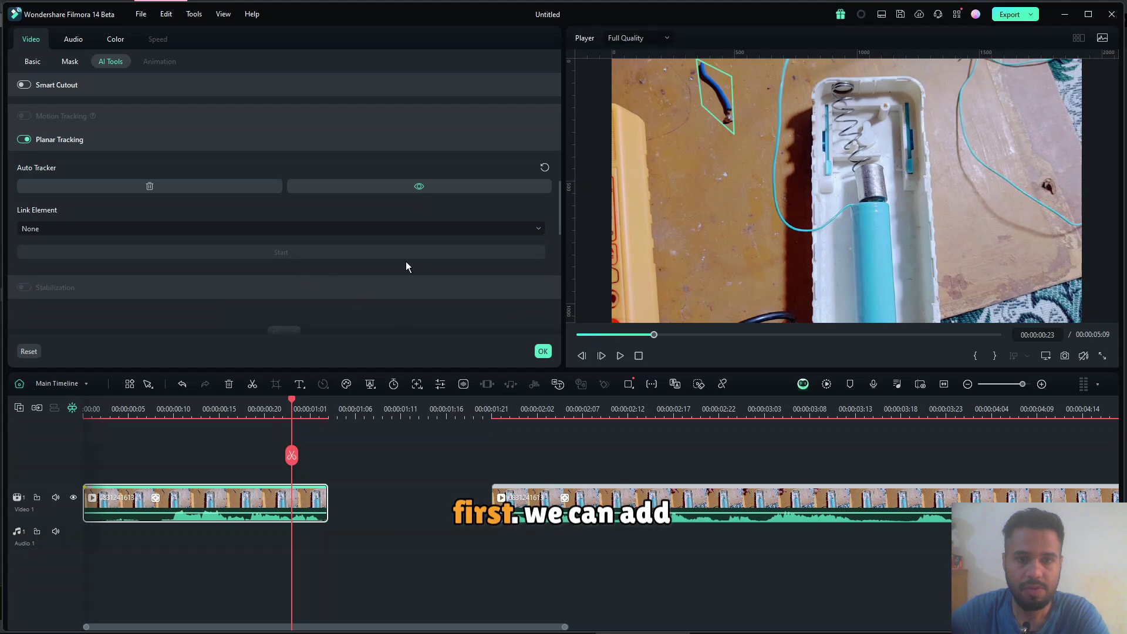
click(285, 230)
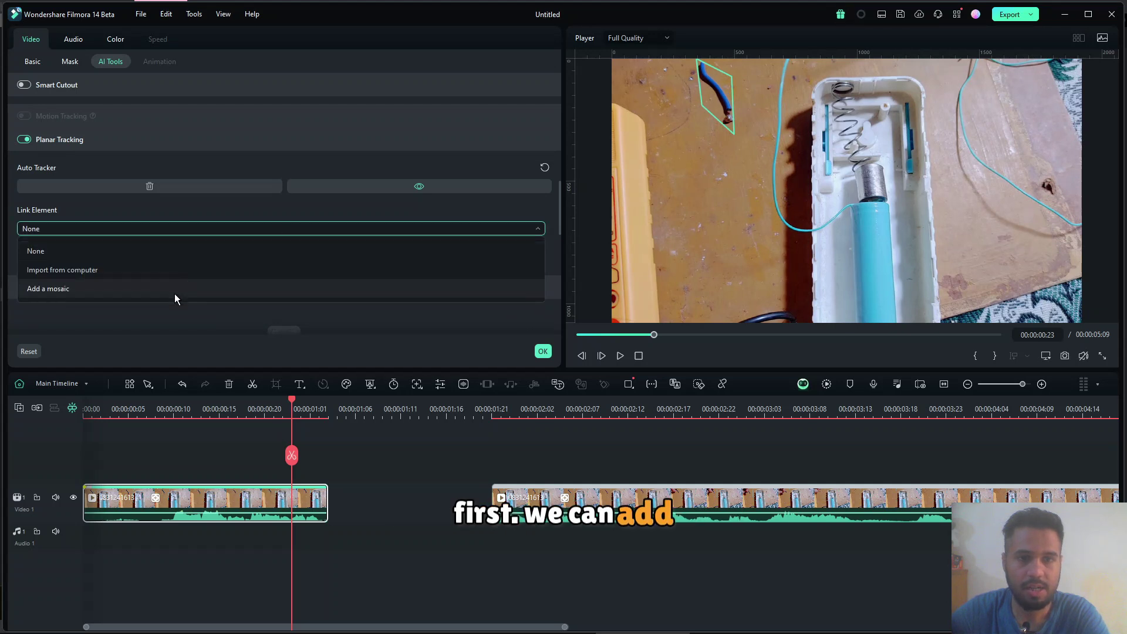
click(174, 294)
drag(291, 455, 219, 462)
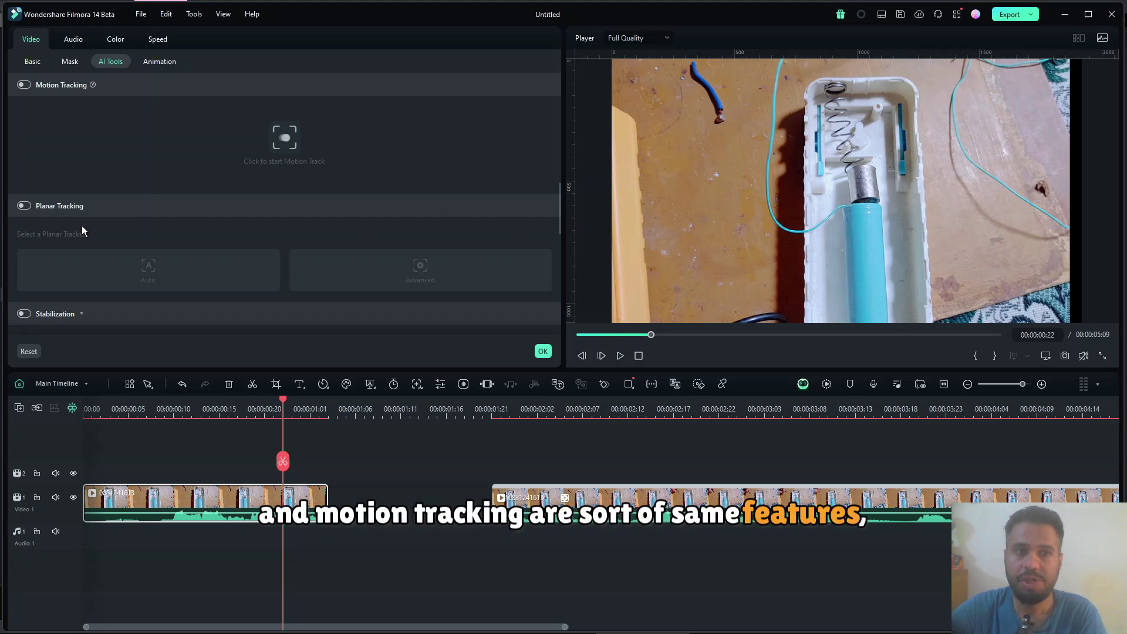
Step: Enable motion tracking with an enlarged box over the battery end, then request planar tracking
click(24, 84)
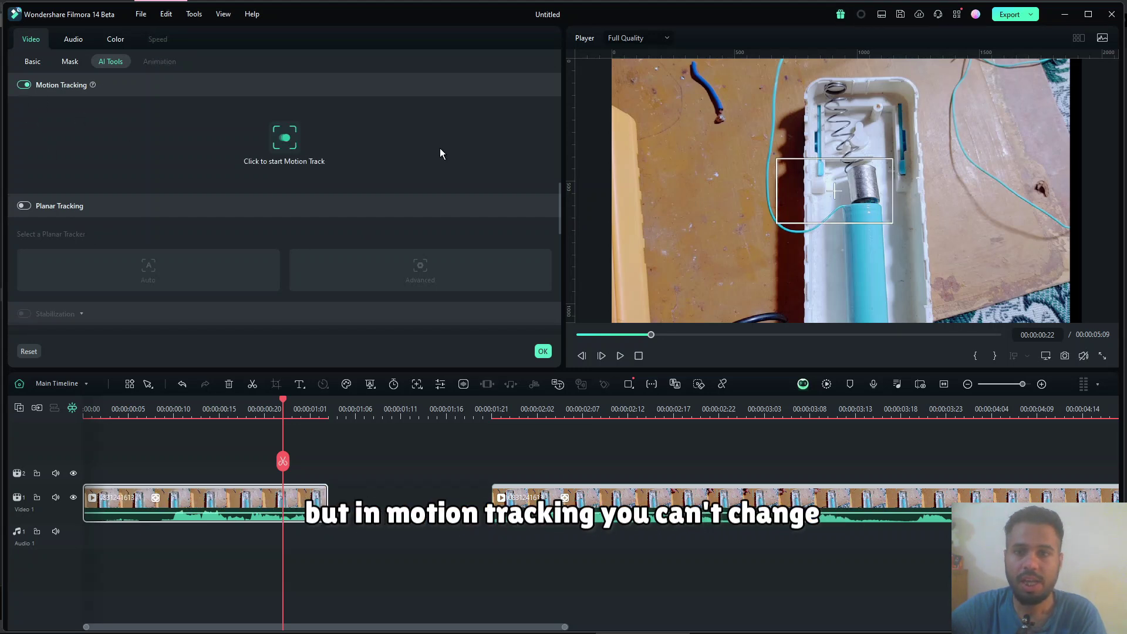
click(834, 185)
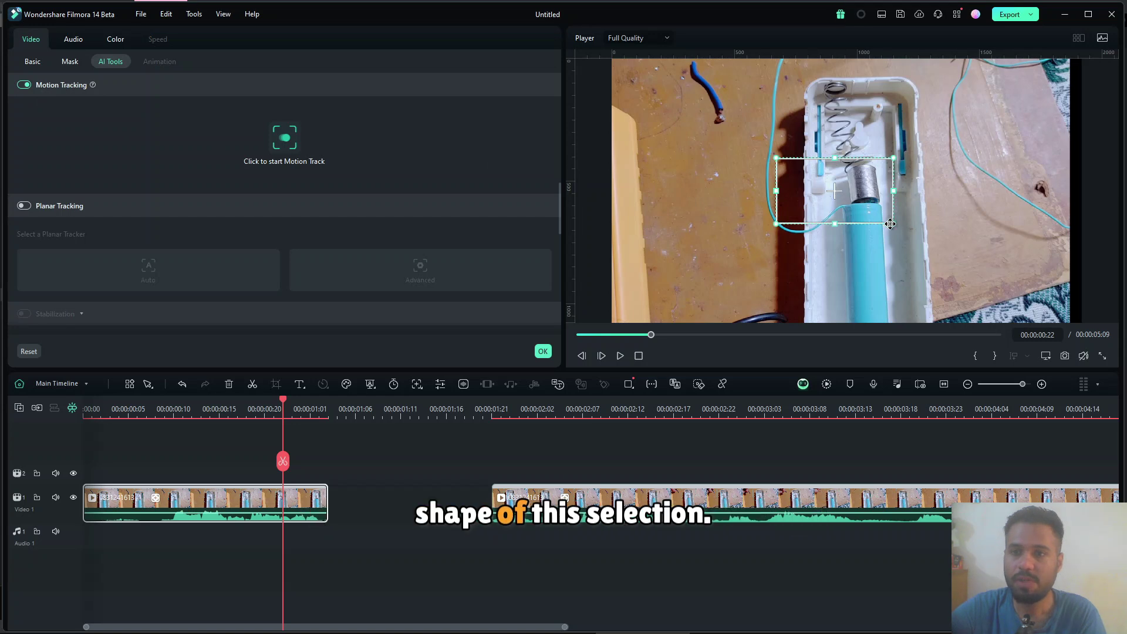
drag(893, 223, 943, 251)
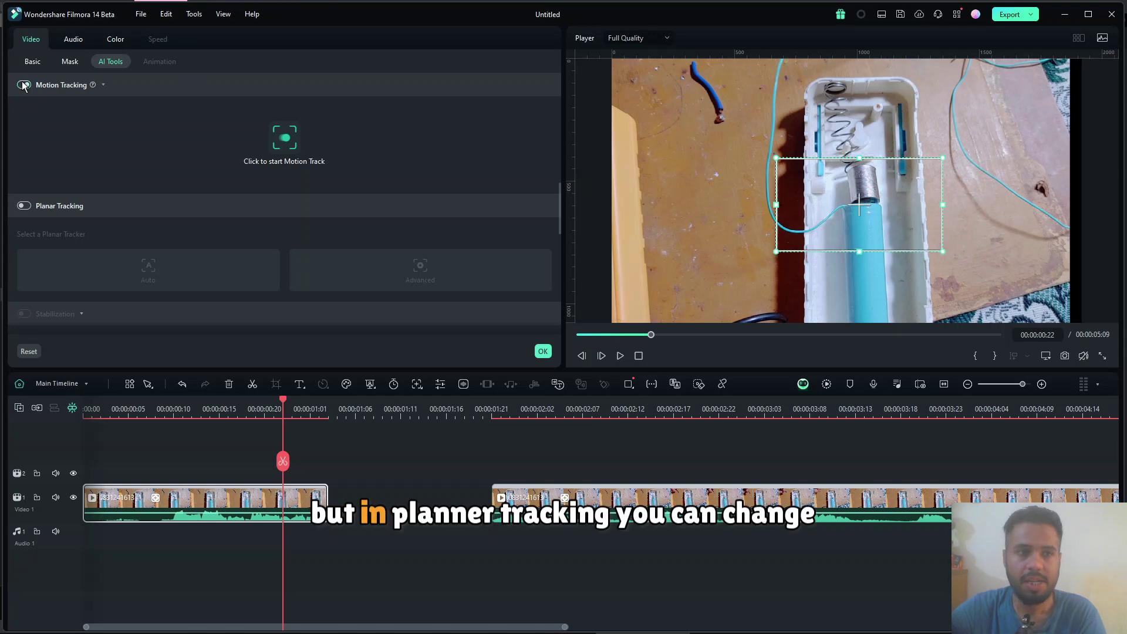
click(23, 205)
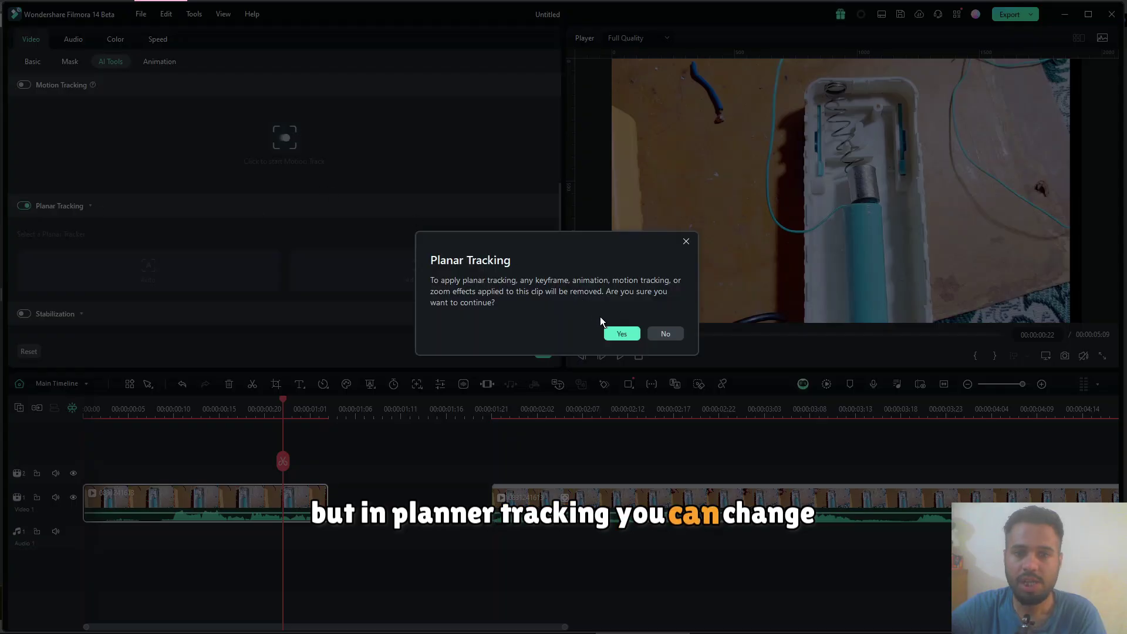
Step: Confirm planar tracking, choose Auto, and reshape the four-corner tracker around the blue wire's tip
click(621, 333)
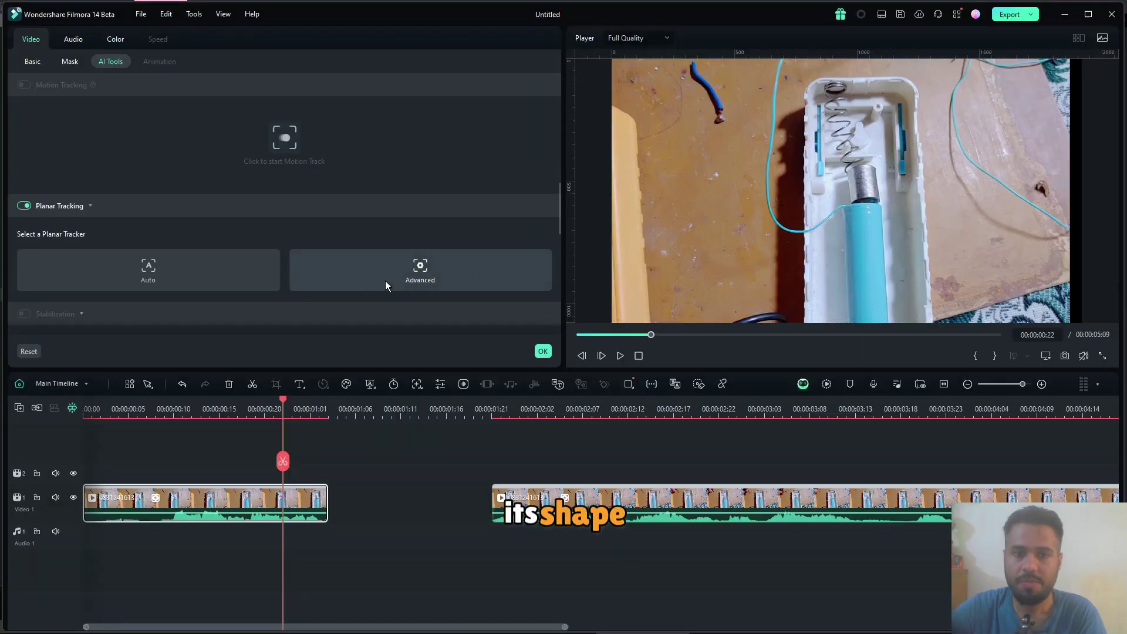
click(211, 271)
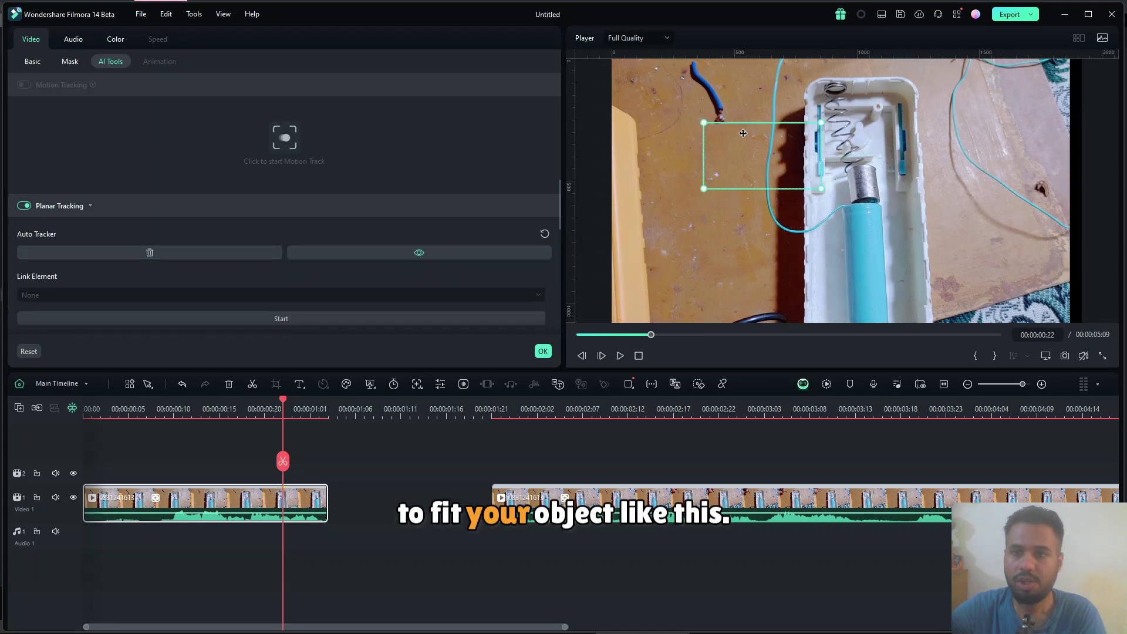
drag(743, 133, 703, 115)
drag(781, 170, 703, 140)
drag(664, 104, 688, 84)
drag(781, 104, 738, 89)
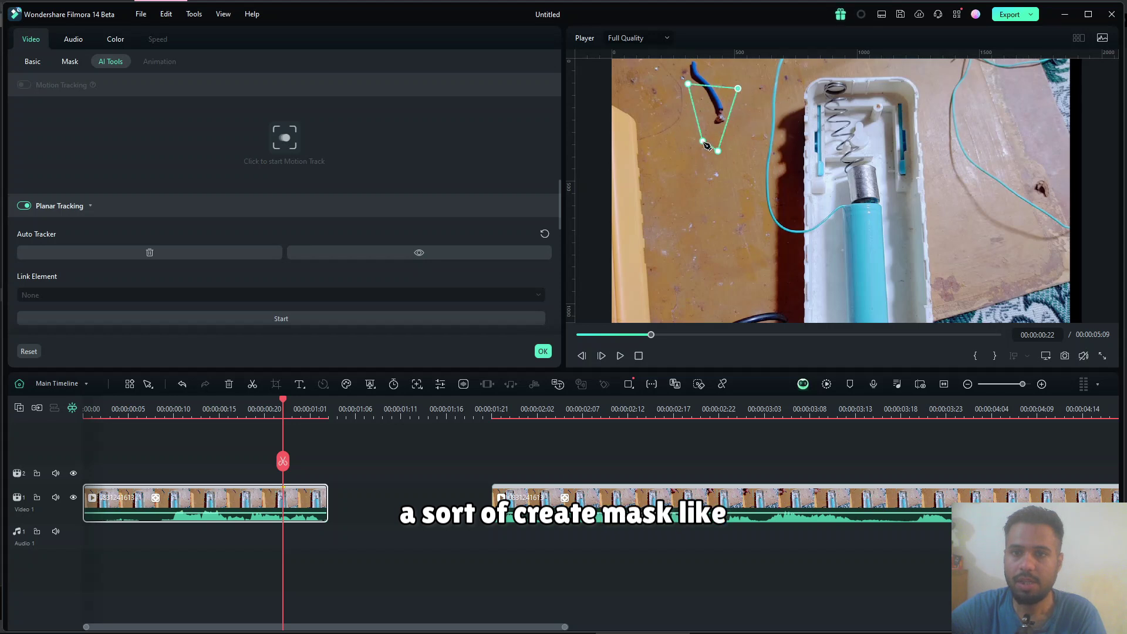
drag(706, 145, 686, 58)
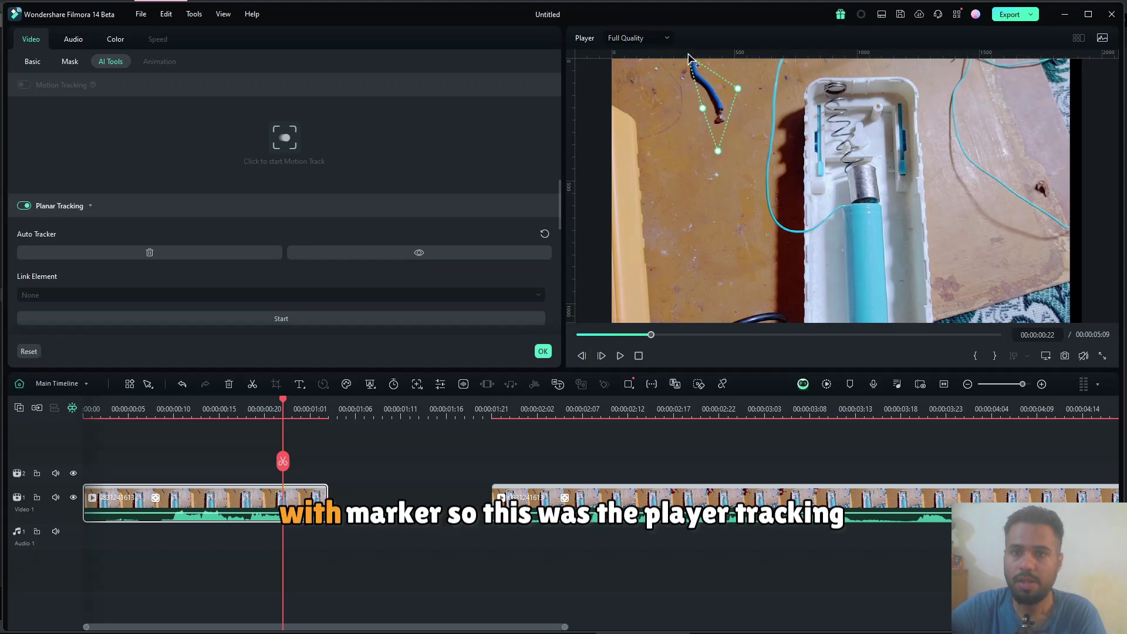
click(736, 98)
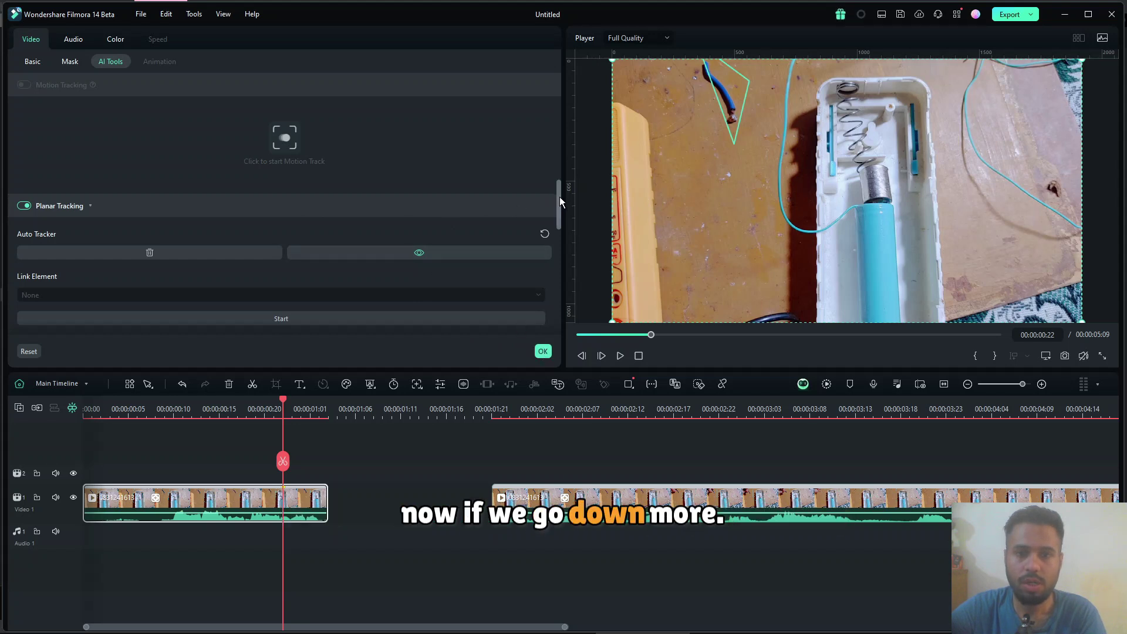
Step: Try AI Video Enhancer on the clip, then switch it back off
drag(559, 196, 559, 259)
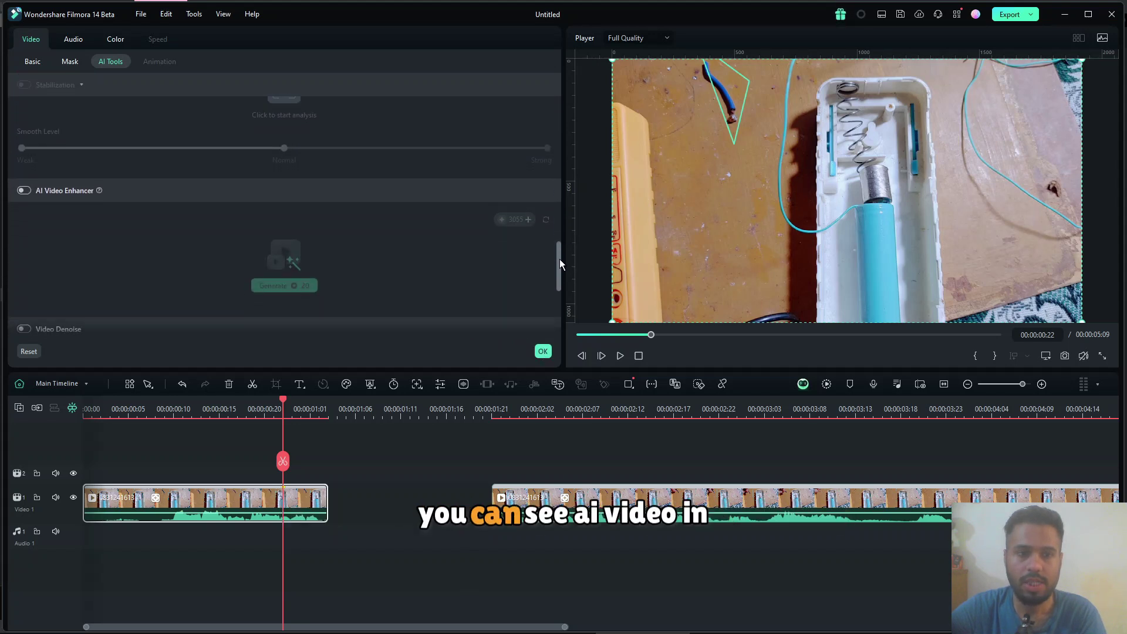
click(26, 157)
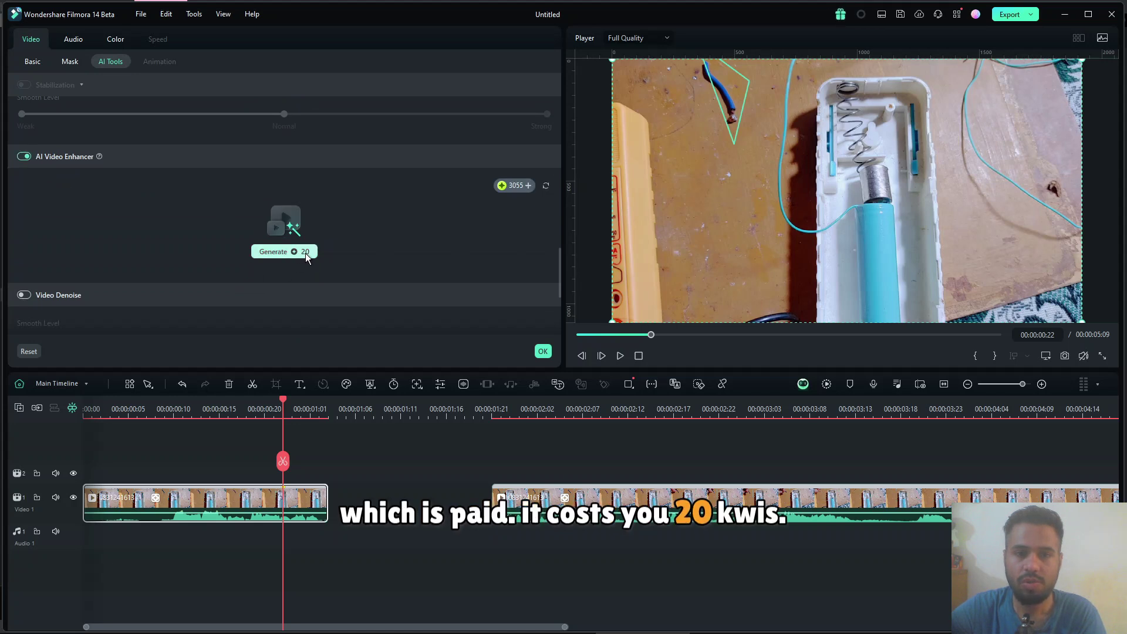
click(28, 159)
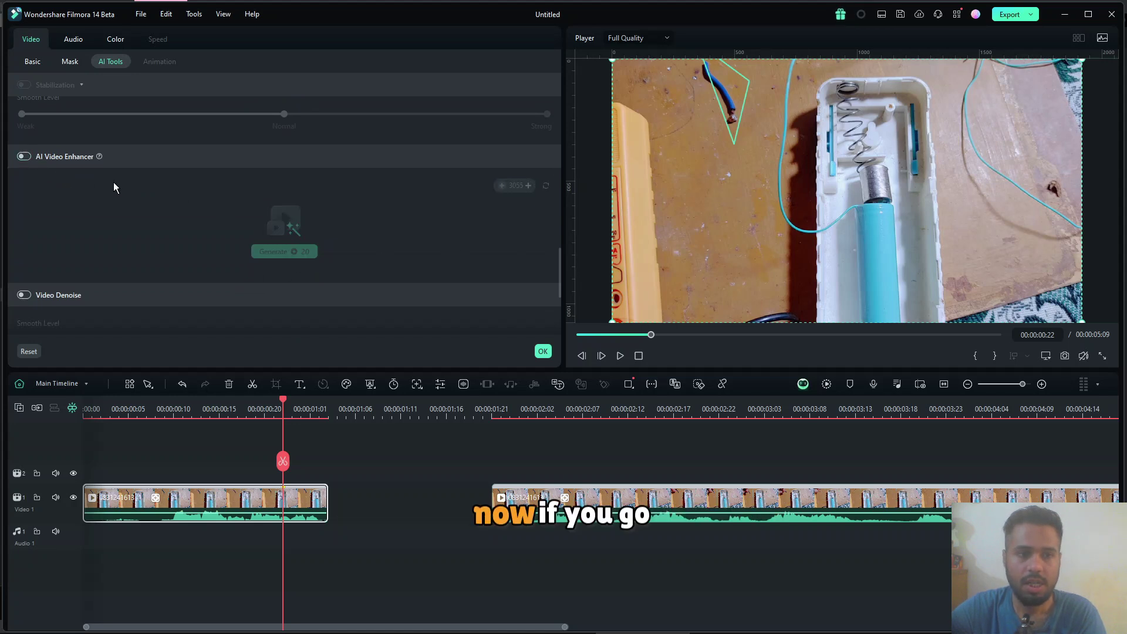
drag(561, 259, 561, 286)
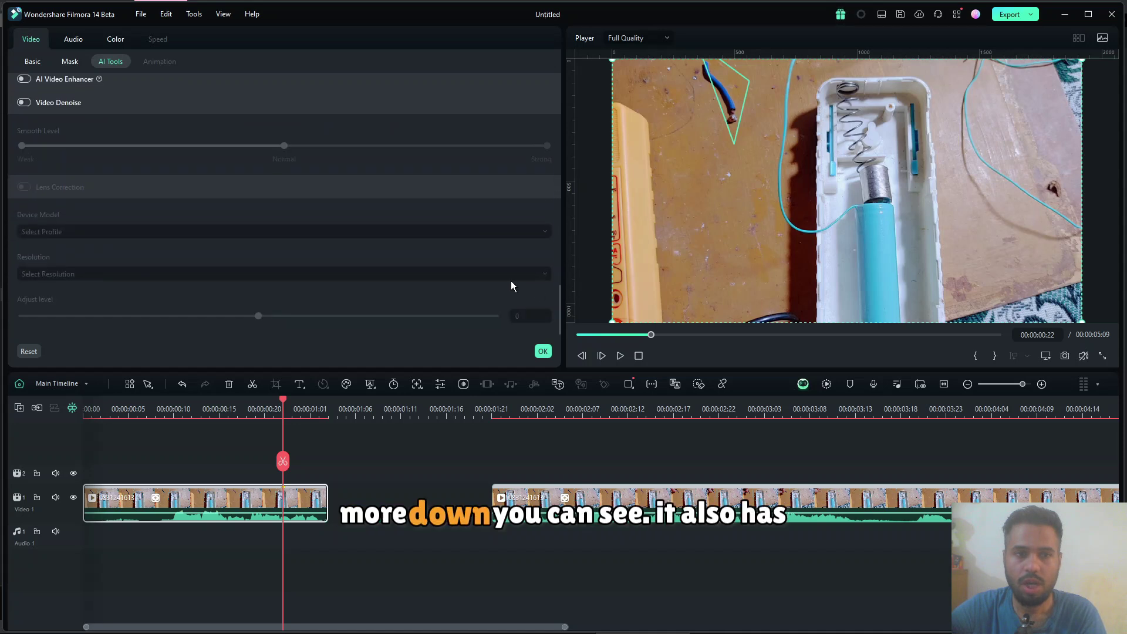
scroll(558, 297, up, 2)
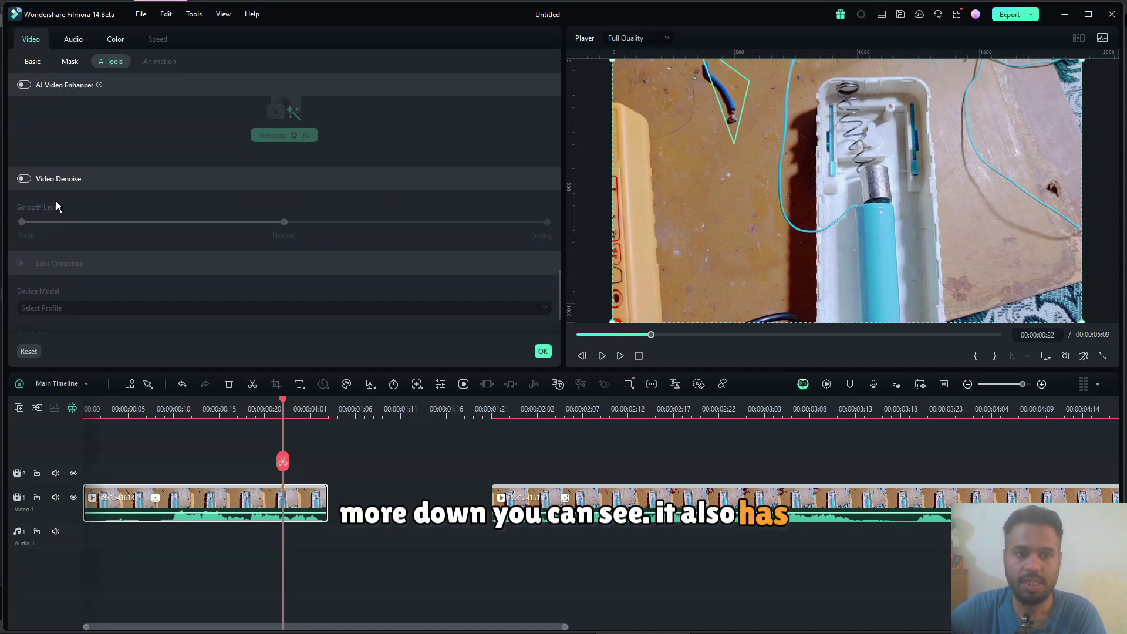
Step: Apply Video Denoise and scrub the preview to compare the result
click(22, 180)
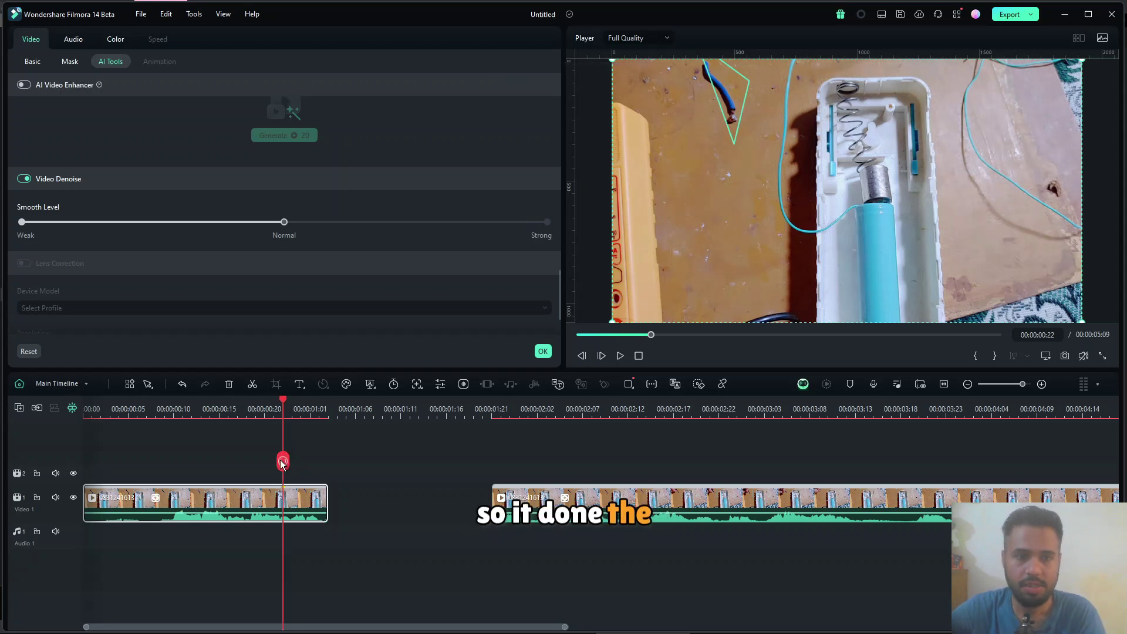
drag(283, 461, 248, 471)
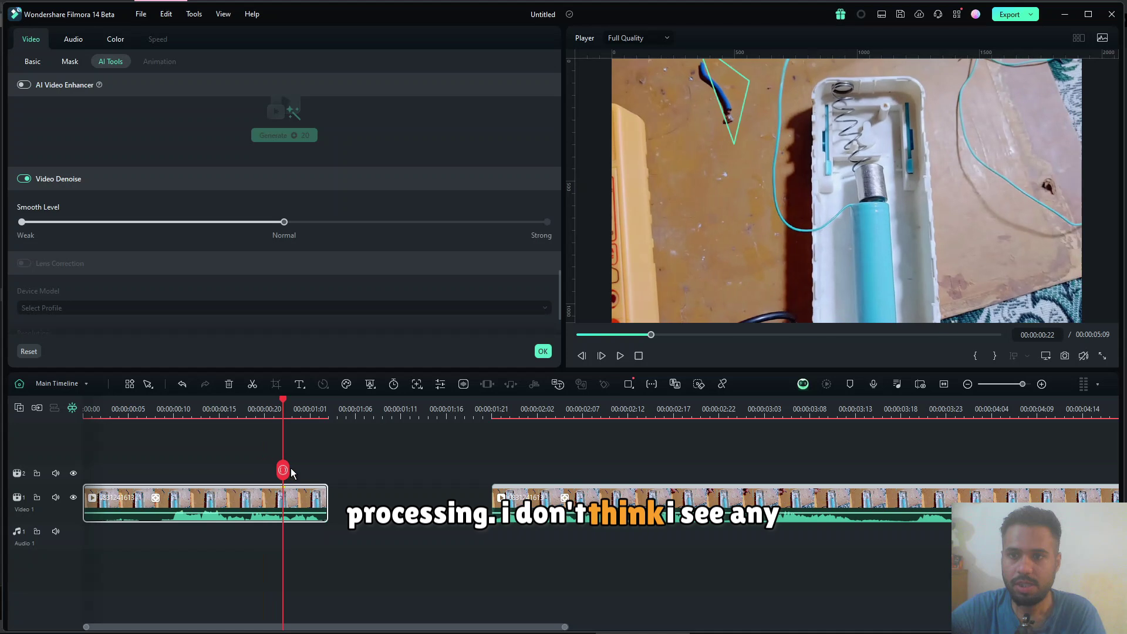
drag(292, 473, 255, 473)
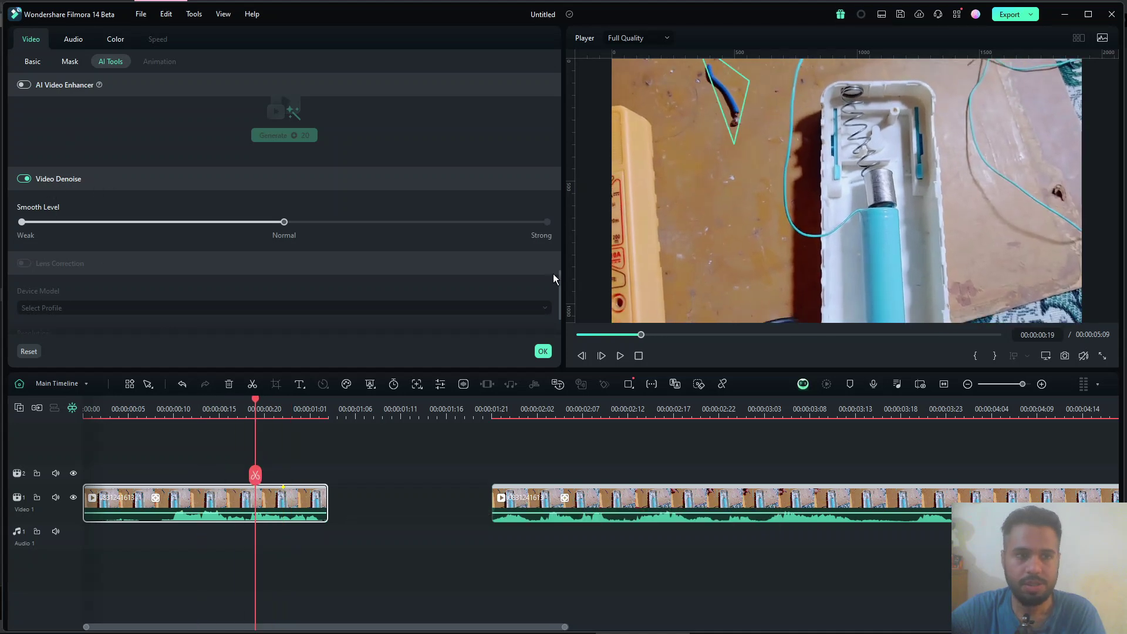
drag(560, 282, 560, 232)
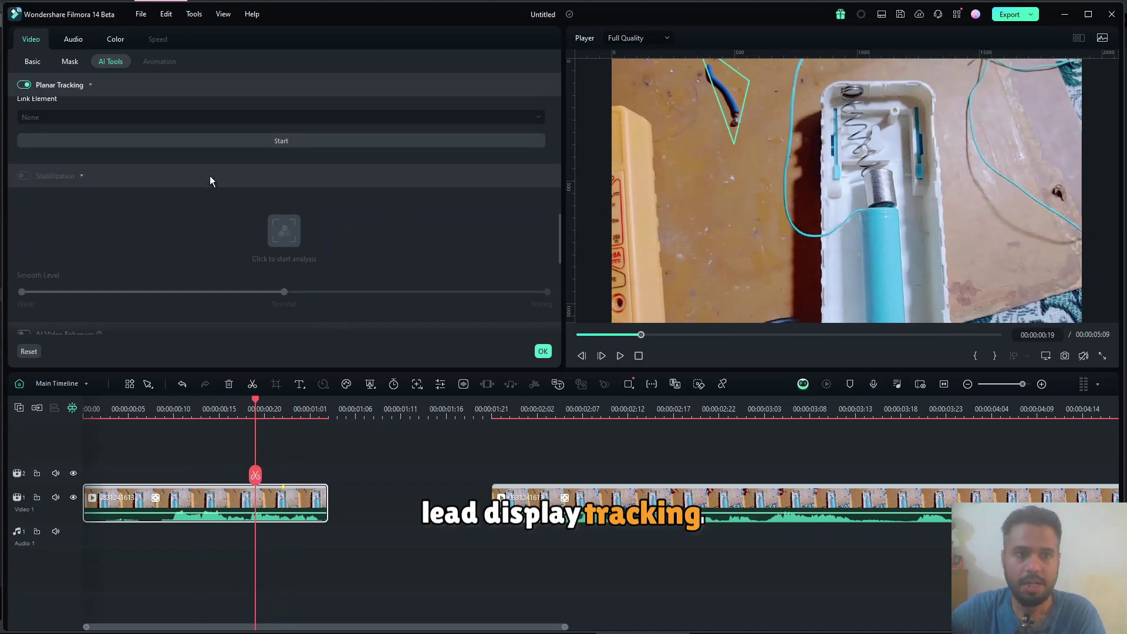
Step: Turn off planar tracking, leave Video Denoise off, and select both timeline clips
click(23, 86)
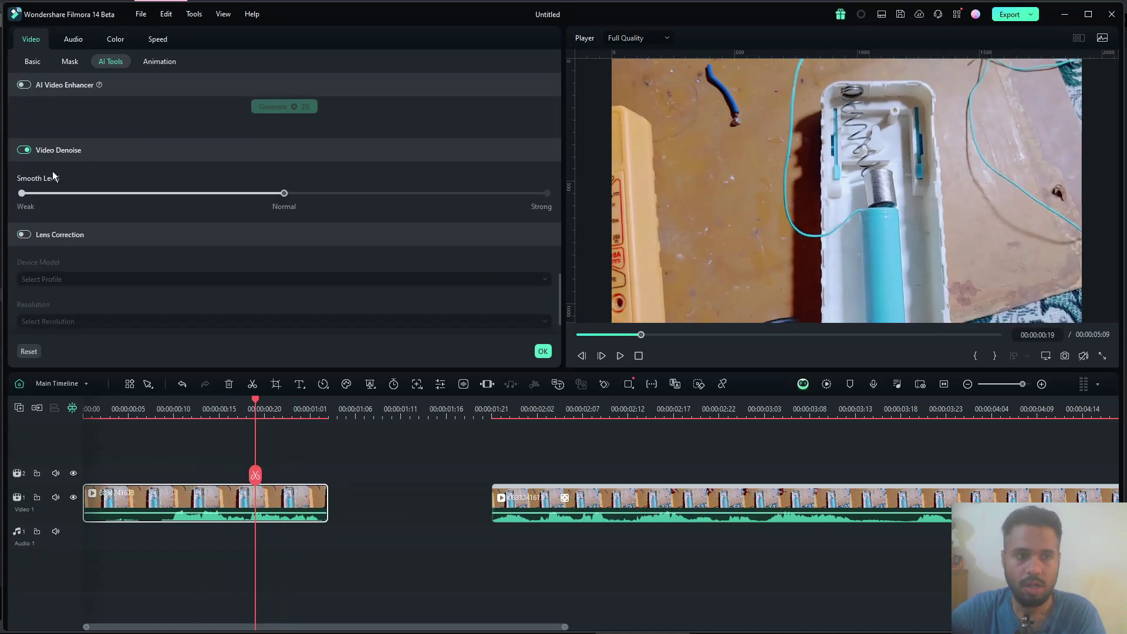
click(25, 153)
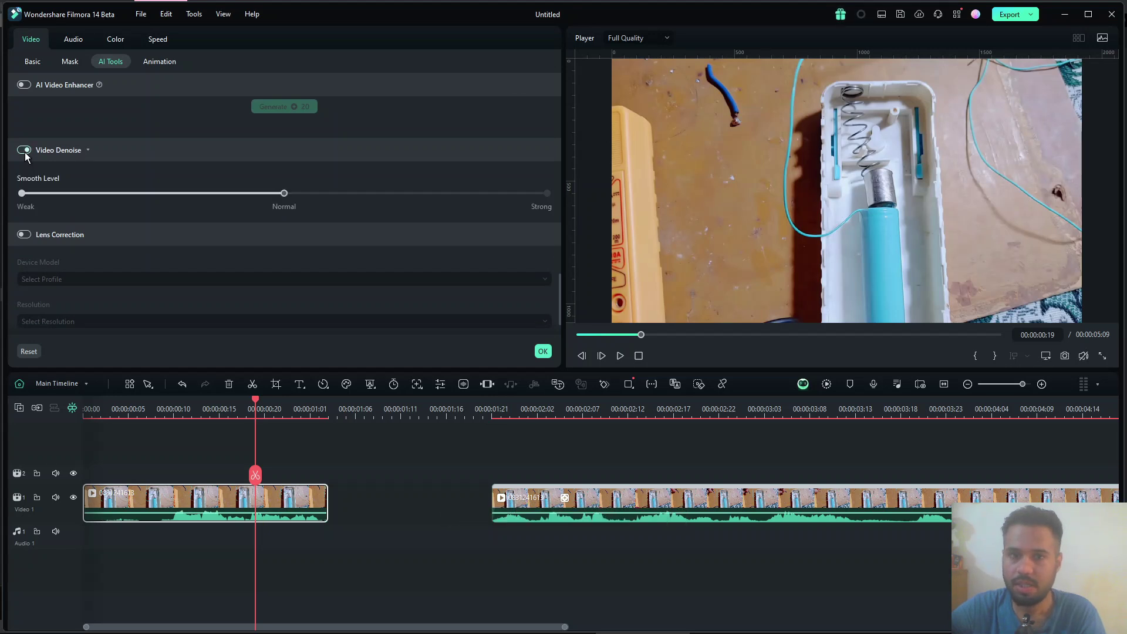
click(25, 152)
click(25, 152)
click(25, 152)
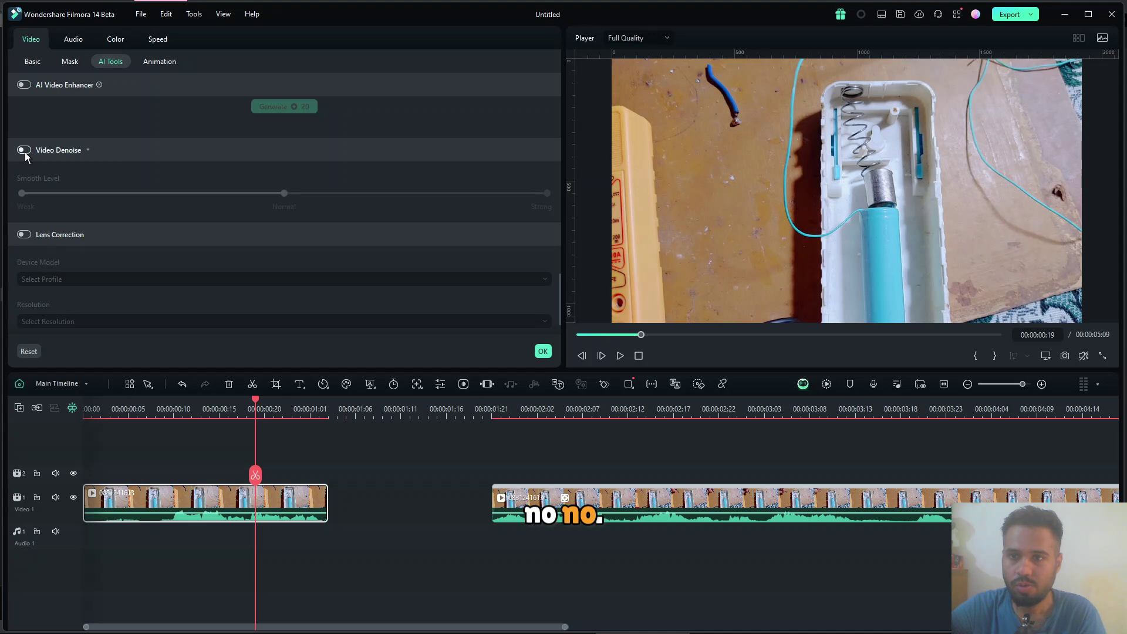
click(24, 151)
click(24, 151)
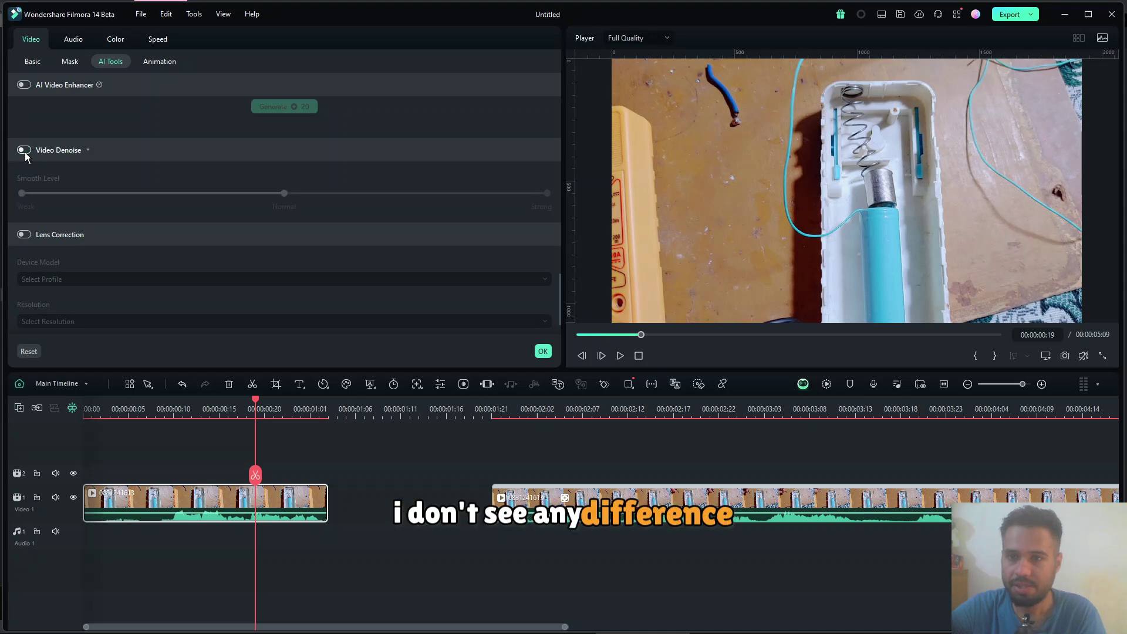
drag(585, 552, 304, 478)
Step: Delete the selected clips and trim clip 120 to about its first three seconds
key(Delete)
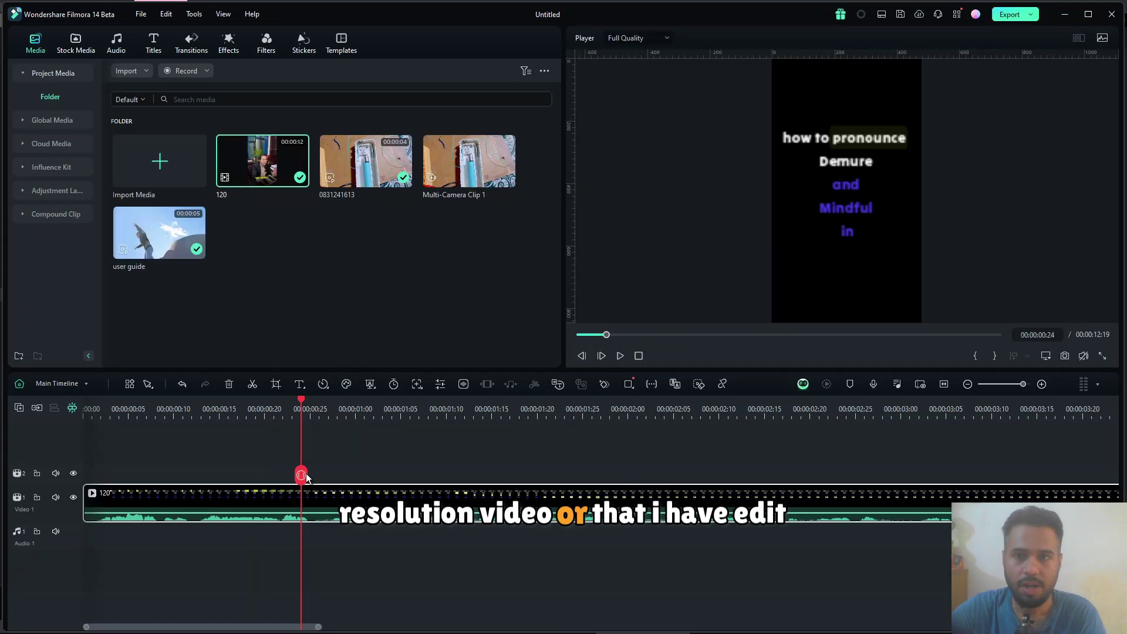
click(147, 473)
drag(160, 473, 1030, 458)
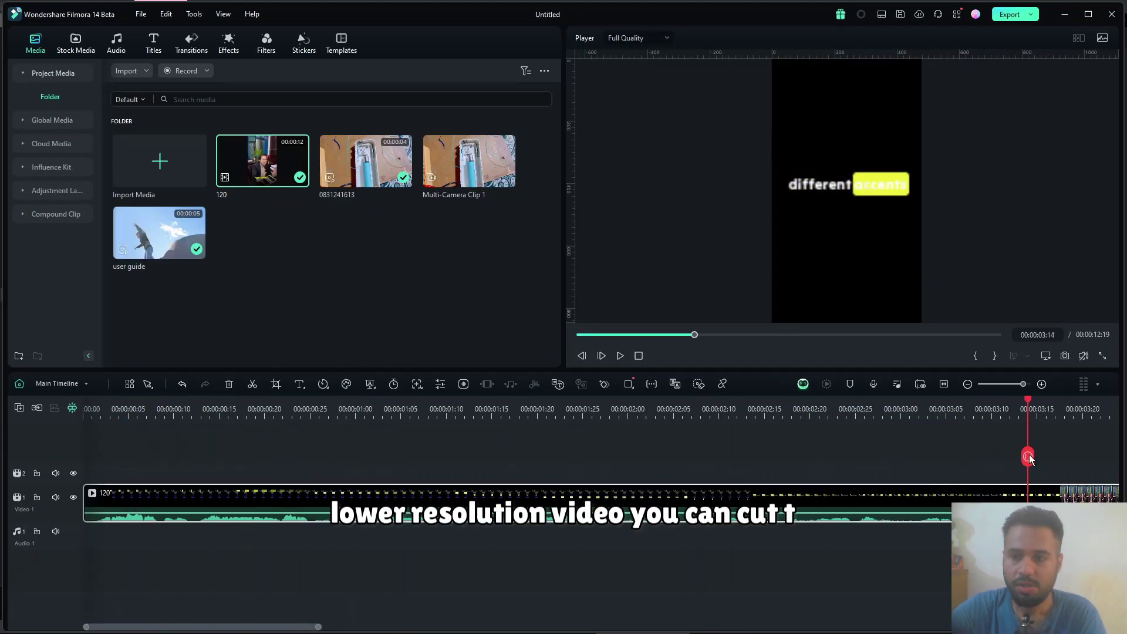
click(1045, 456)
key(Delete)
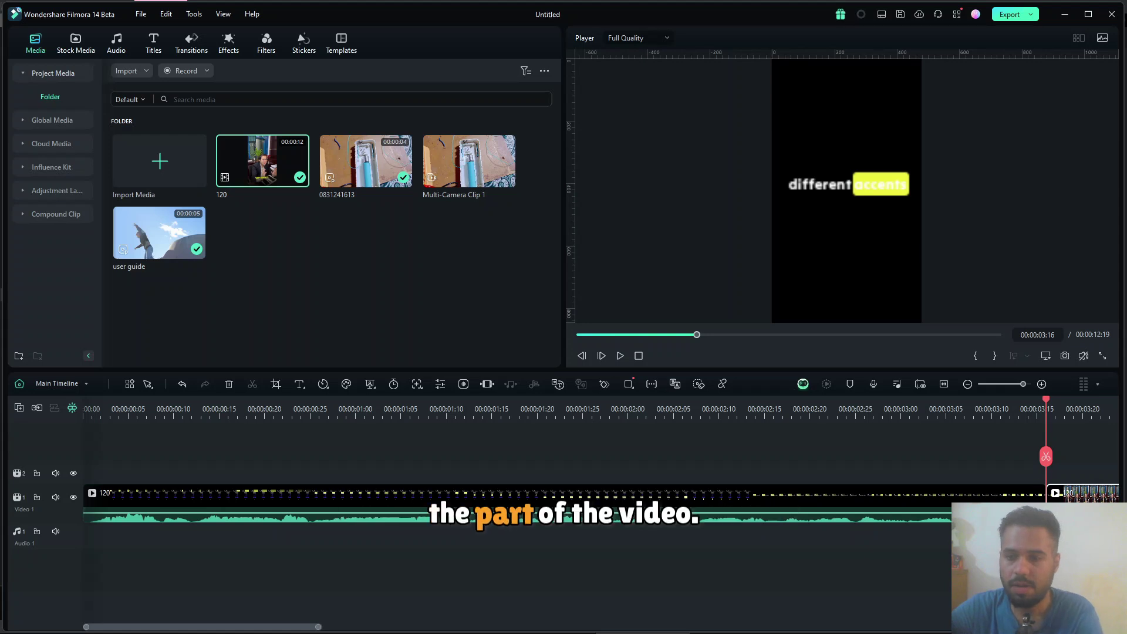
Step: Switch on Video Denoise with Strong smooth level and check the AI task progress
double_click(897, 499)
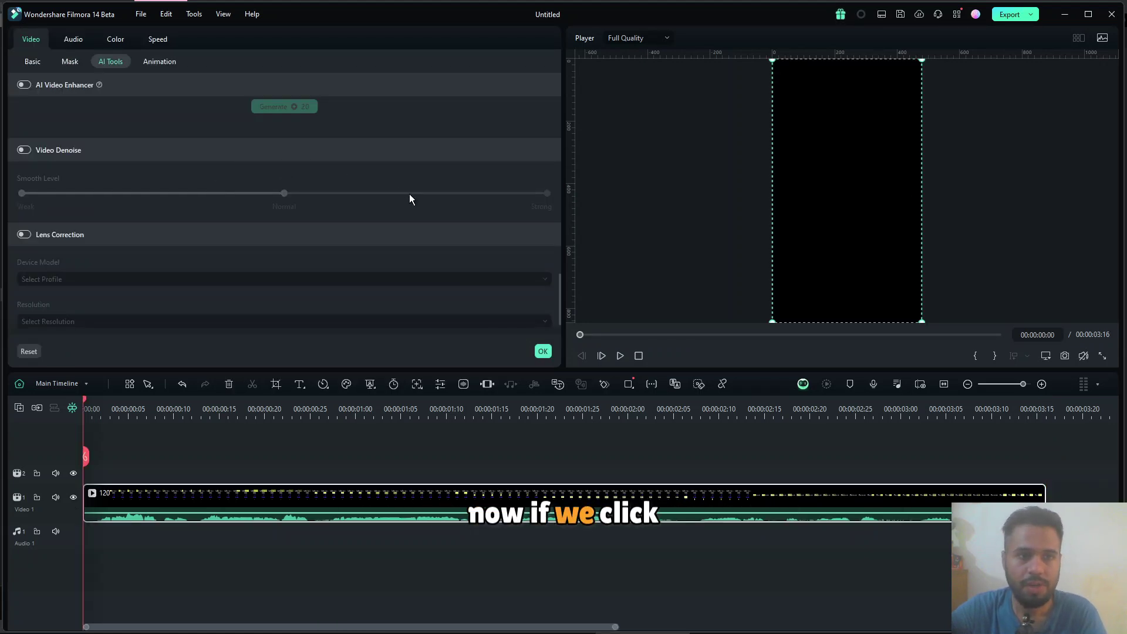
click(24, 151)
click(502, 400)
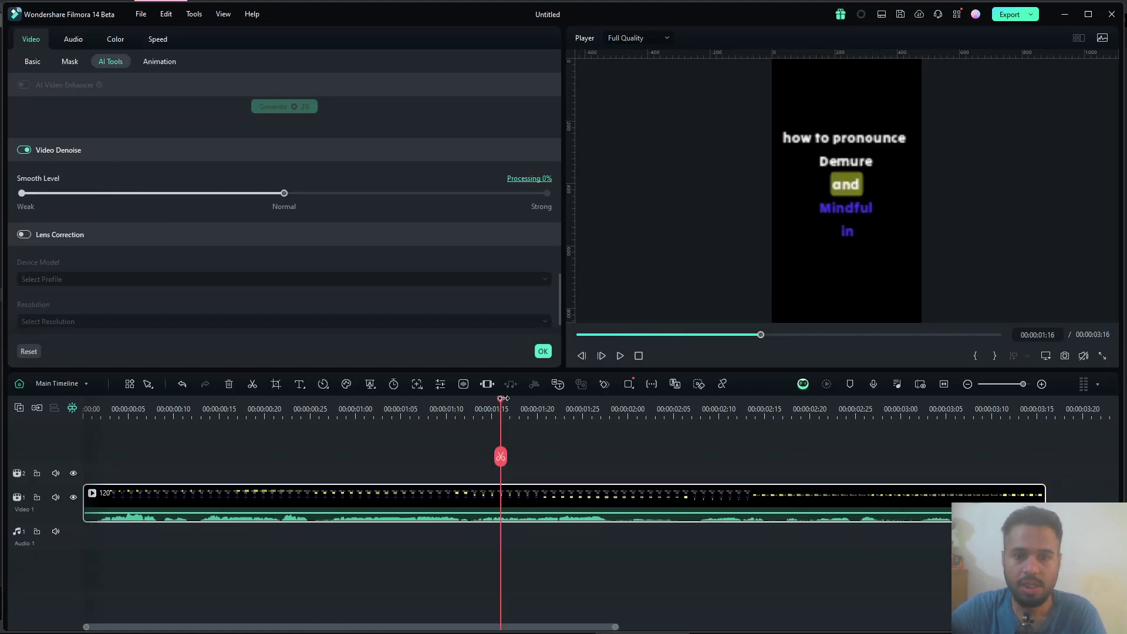
drag(501, 457, 274, 440)
click(500, 439)
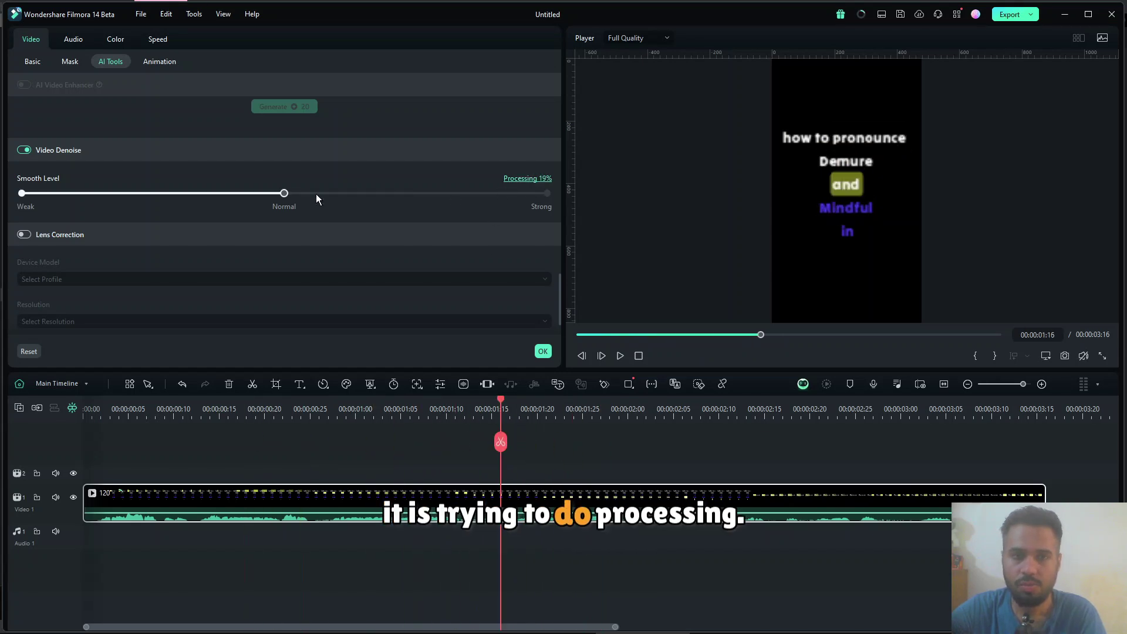
drag(284, 193, 575, 216)
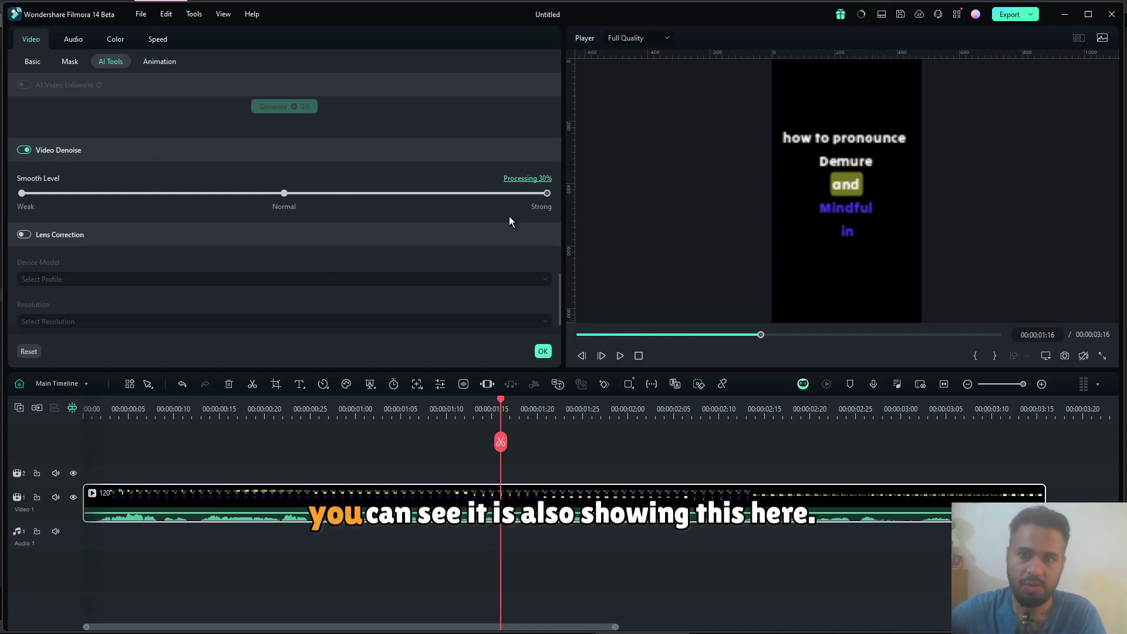
click(865, 17)
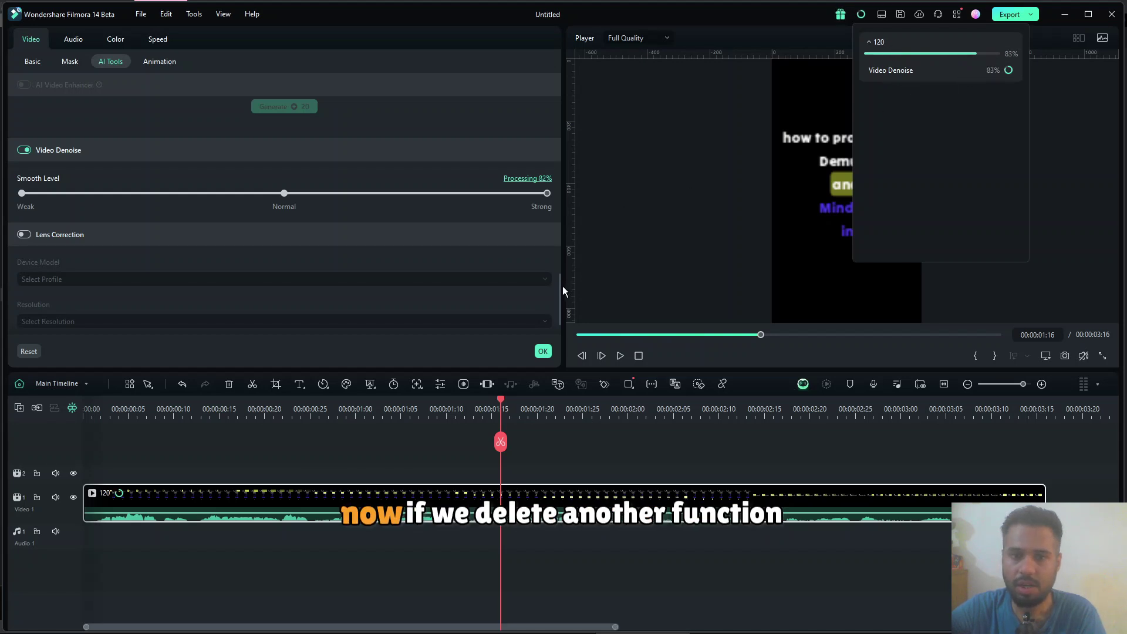
drag(559, 292, 566, 138)
scroll(420, 153, up, 1)
click(24, 172)
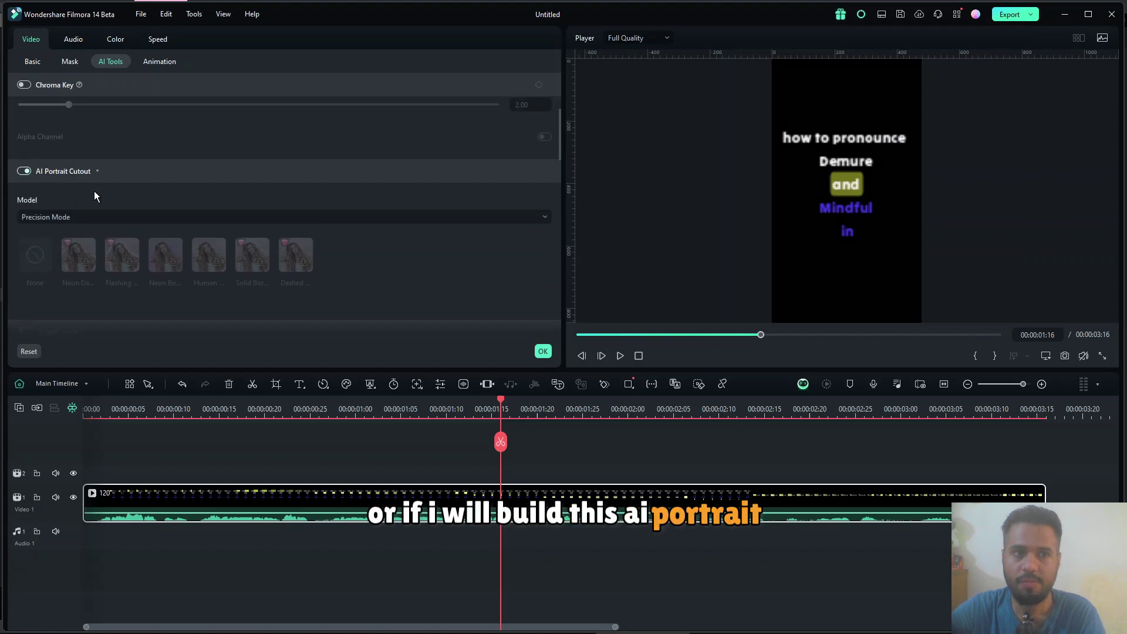
mouse_move(862, 19)
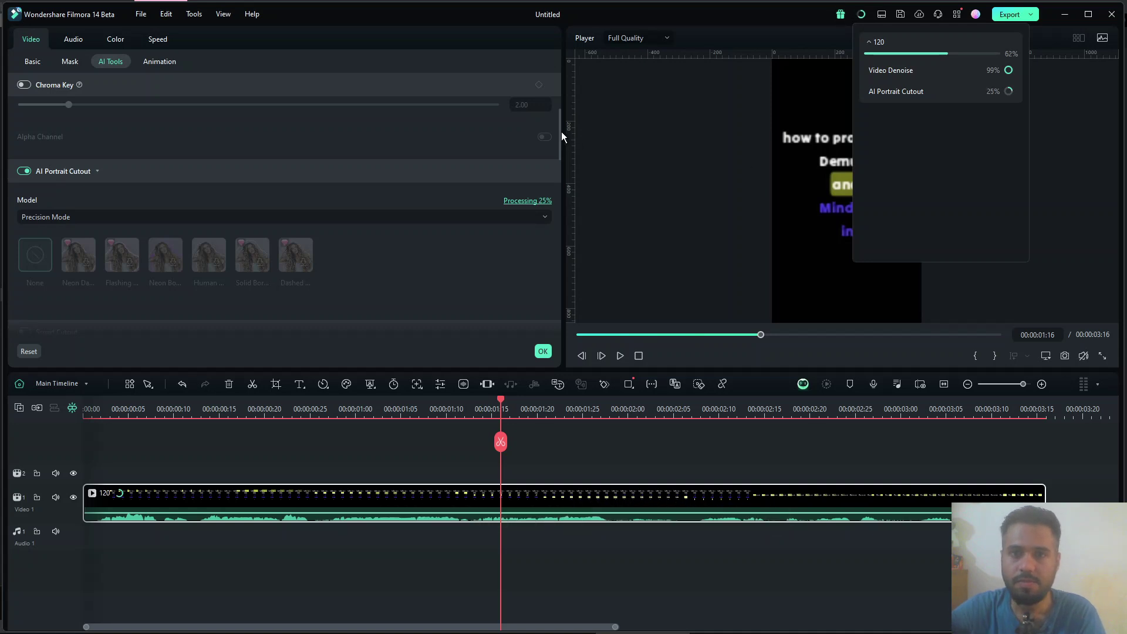
click(64, 173)
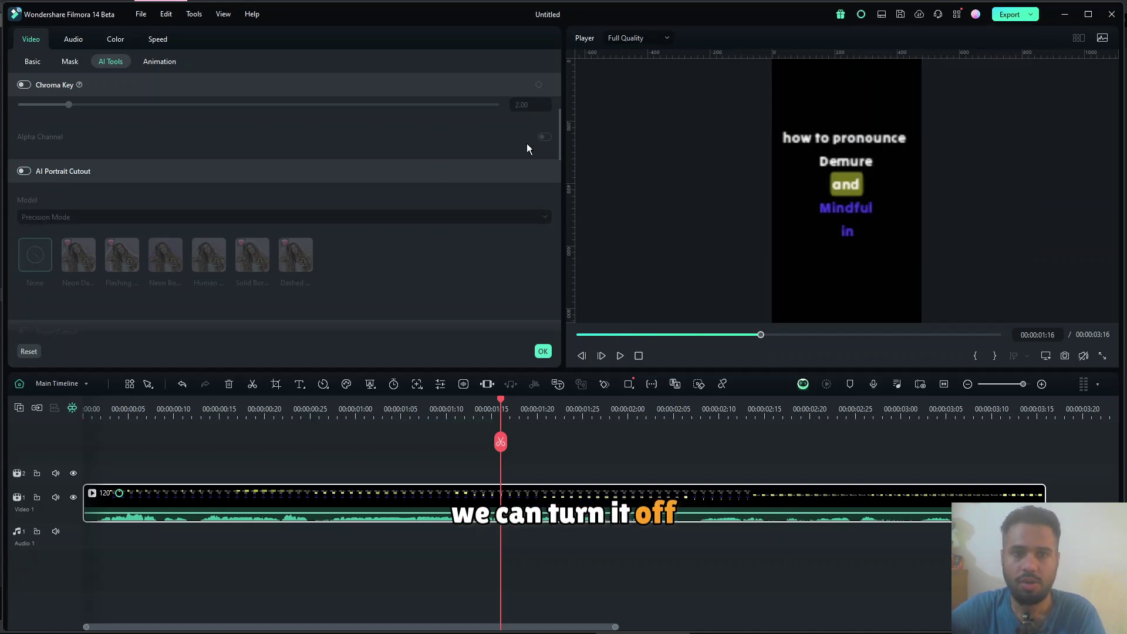
drag(560, 128, 554, 288)
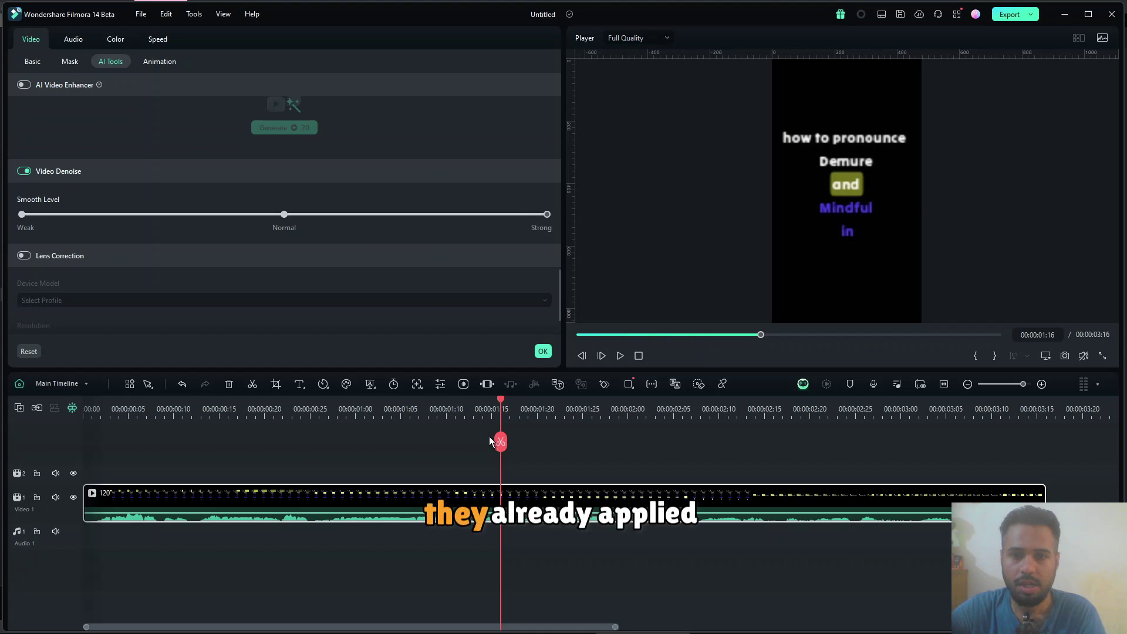
Step: Generate the AI Video Enhancer upscale, preview the 120_AIUltraHD clip, and close its settings
drag(507, 439, 289, 443)
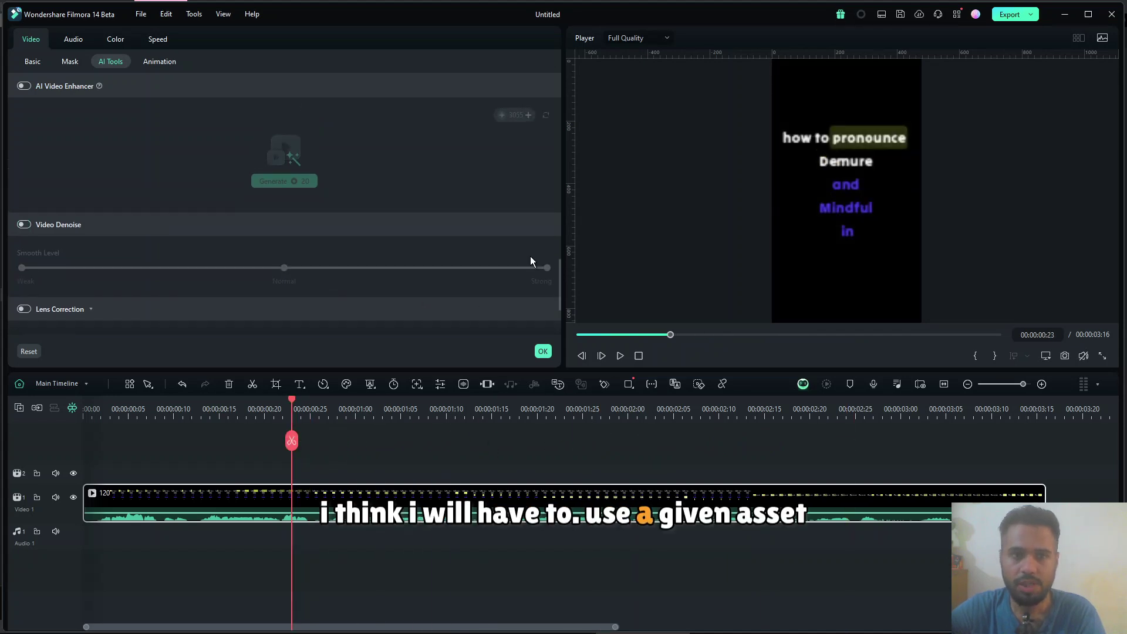
click(305, 181)
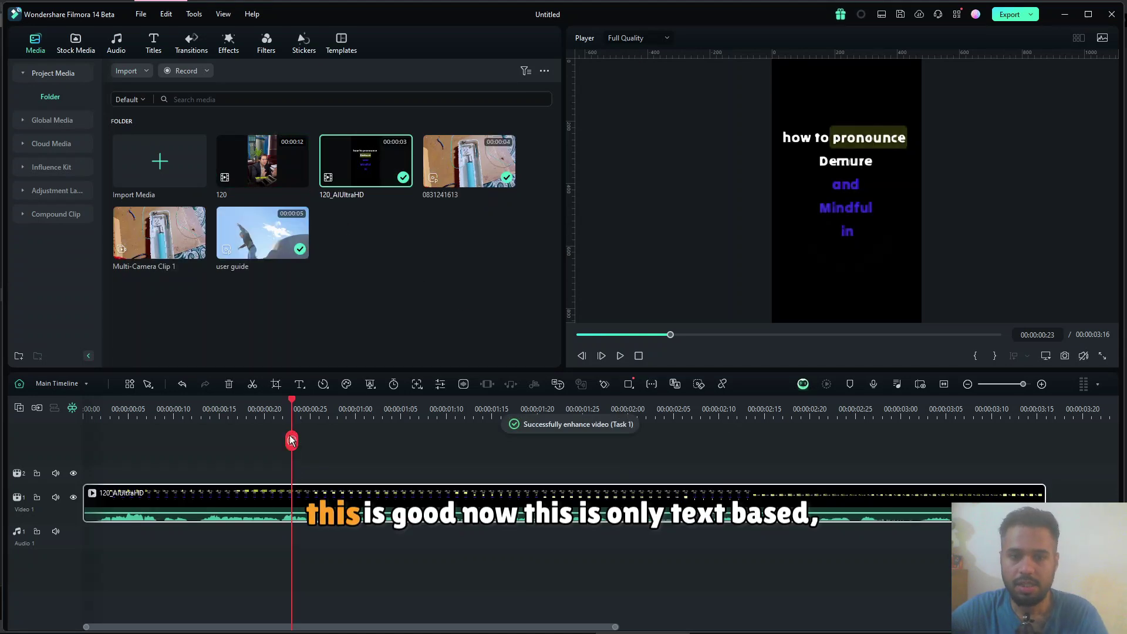
drag(291, 440, 74, 432)
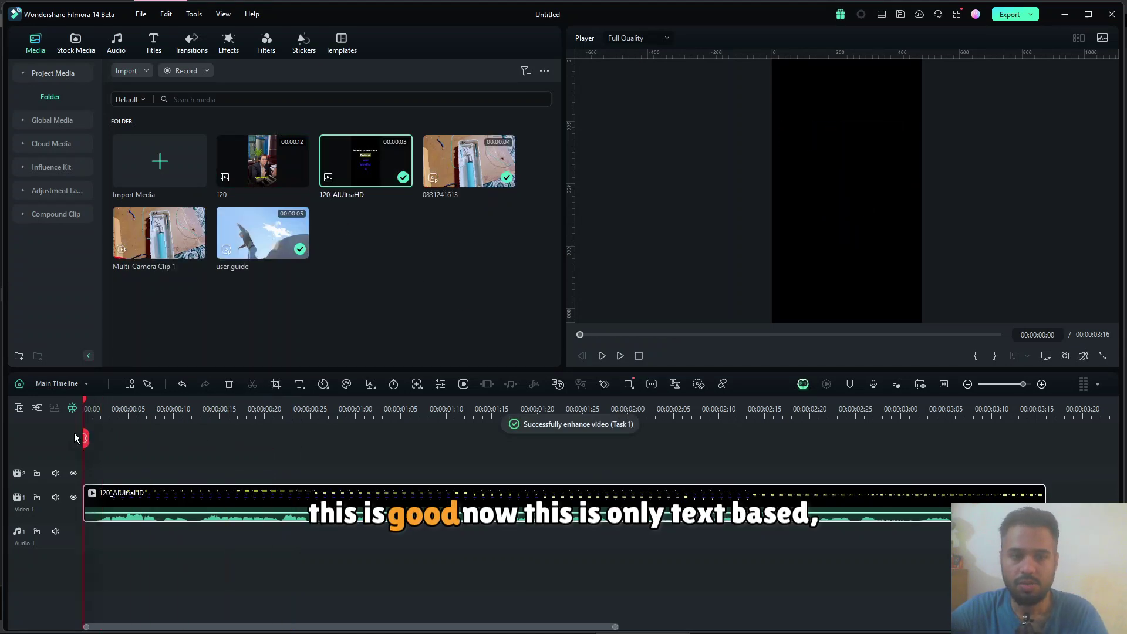
click(621, 356)
drag(659, 434, 620, 452)
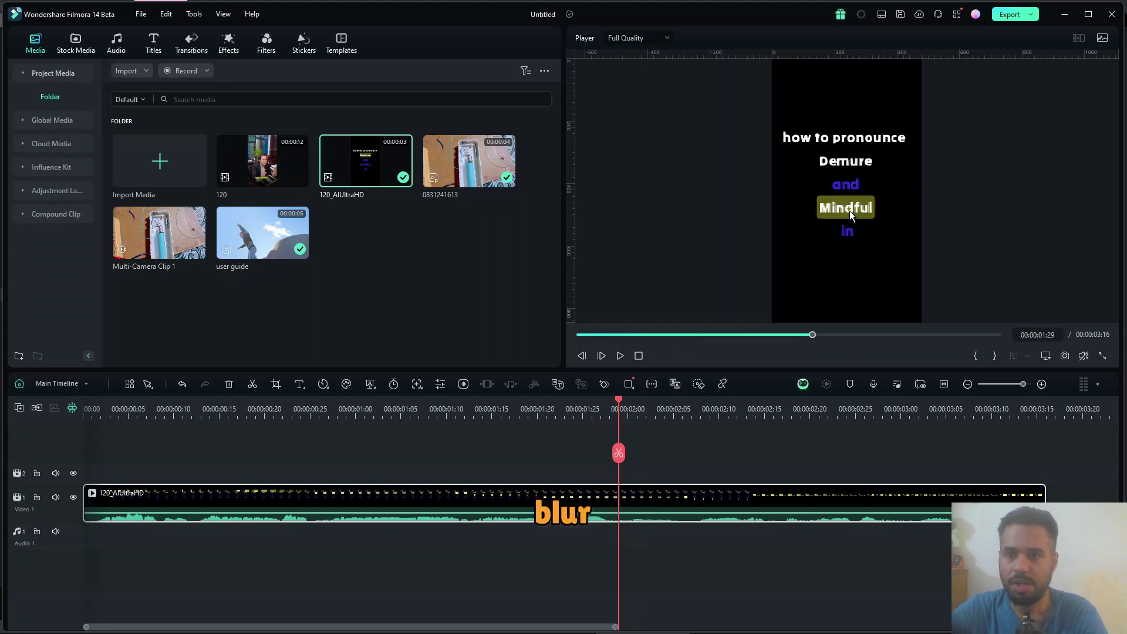
click(752, 499)
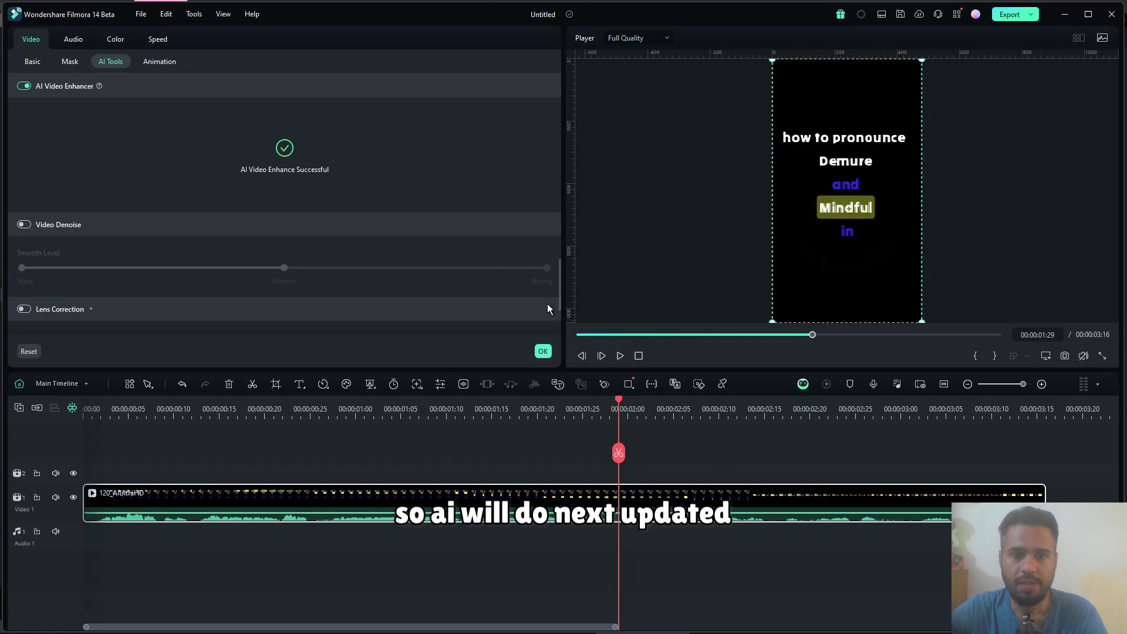
drag(560, 282, 550, 108)
click(543, 349)
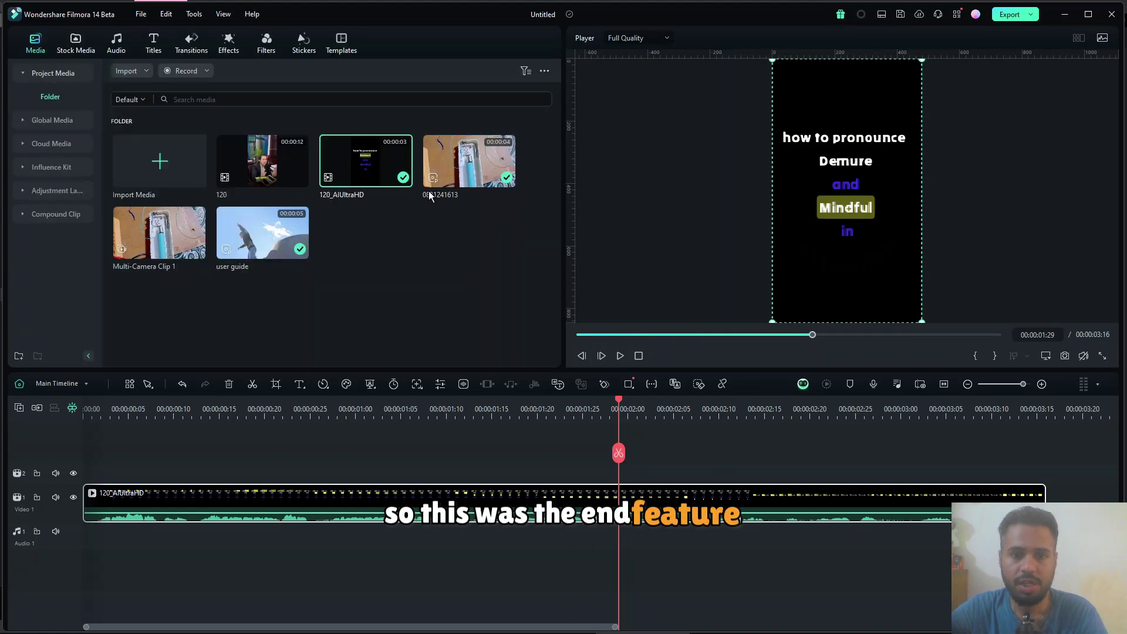
click(252, 14)
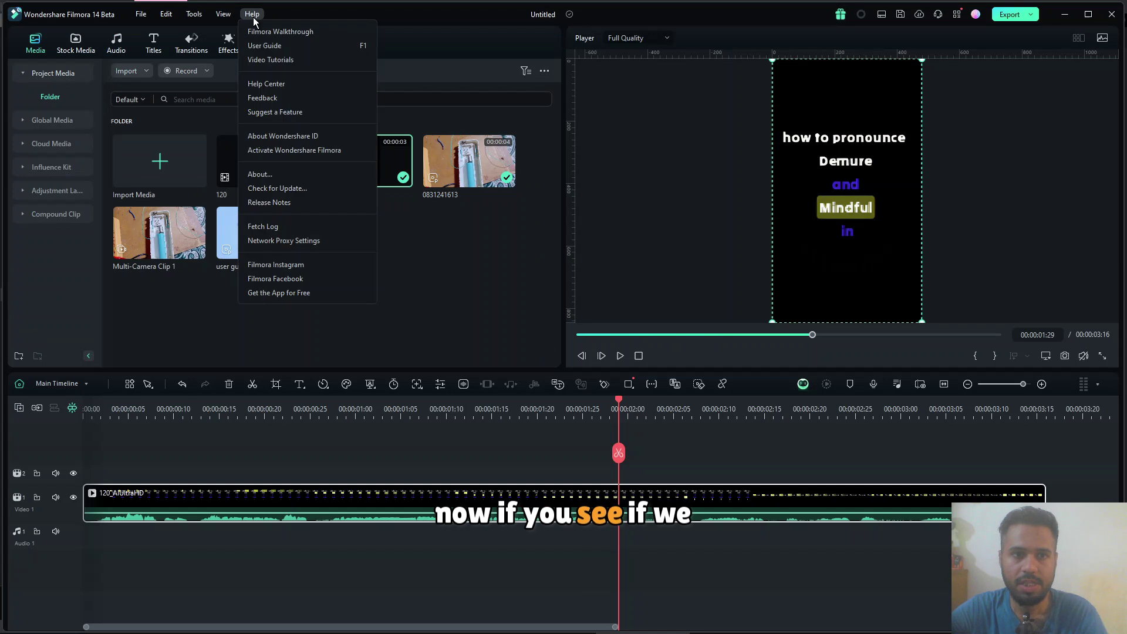
click(290, 189)
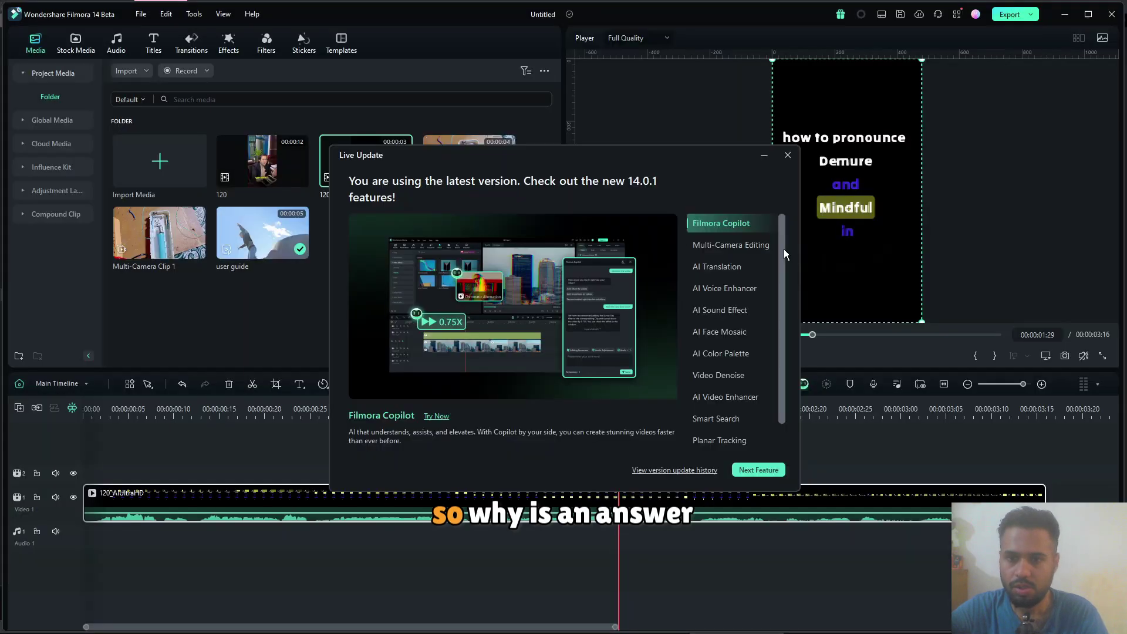
drag(783, 249, 783, 290)
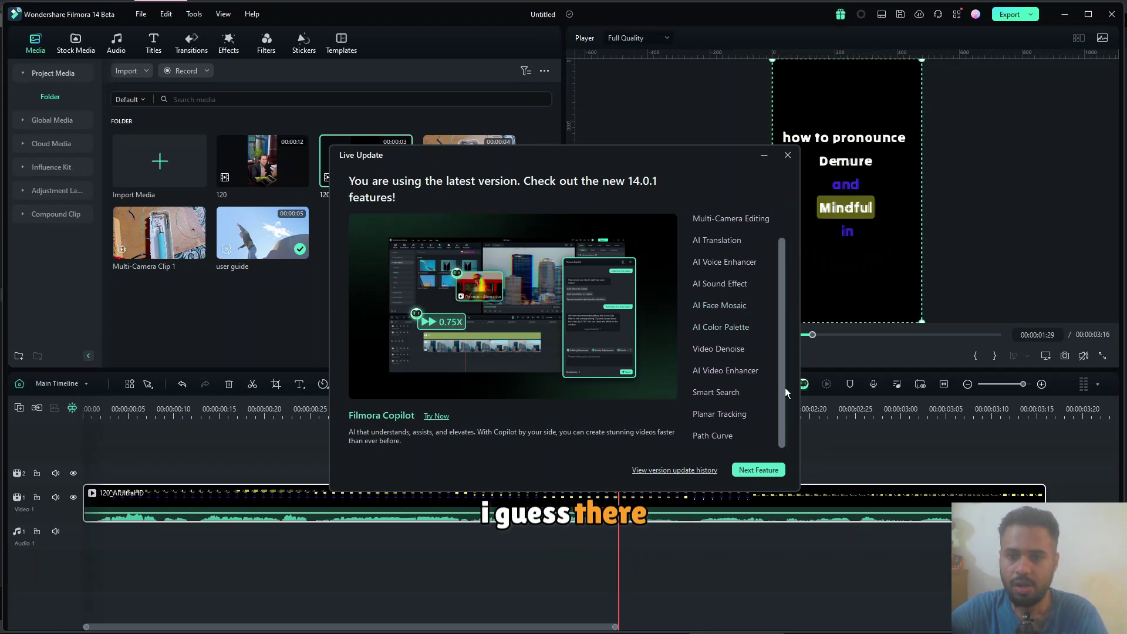
drag(784, 390, 784, 286)
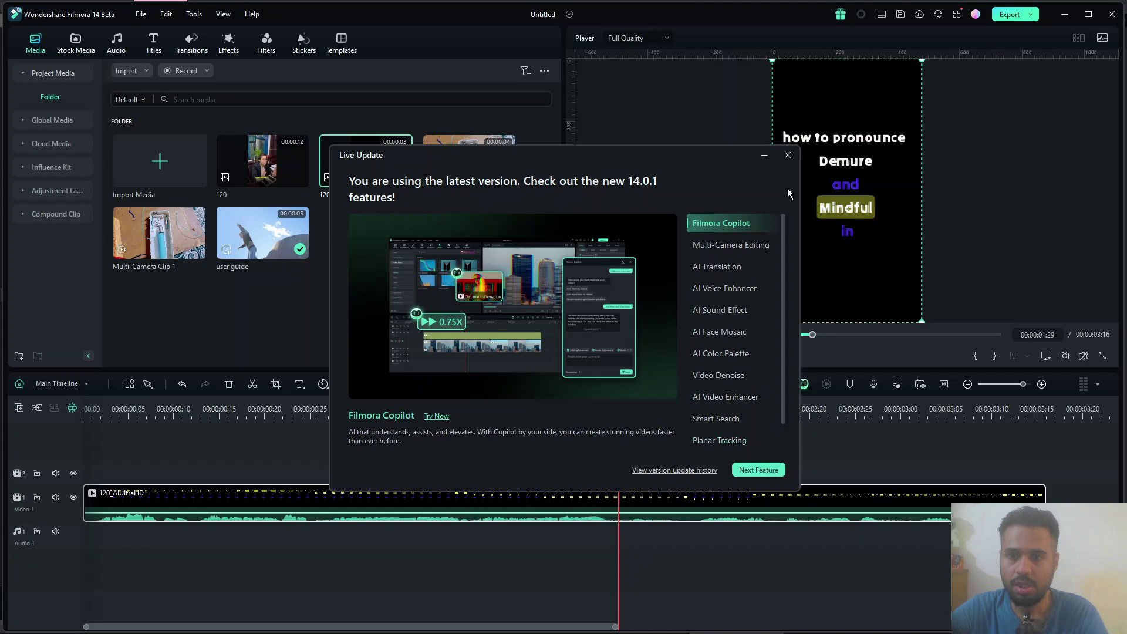
click(787, 155)
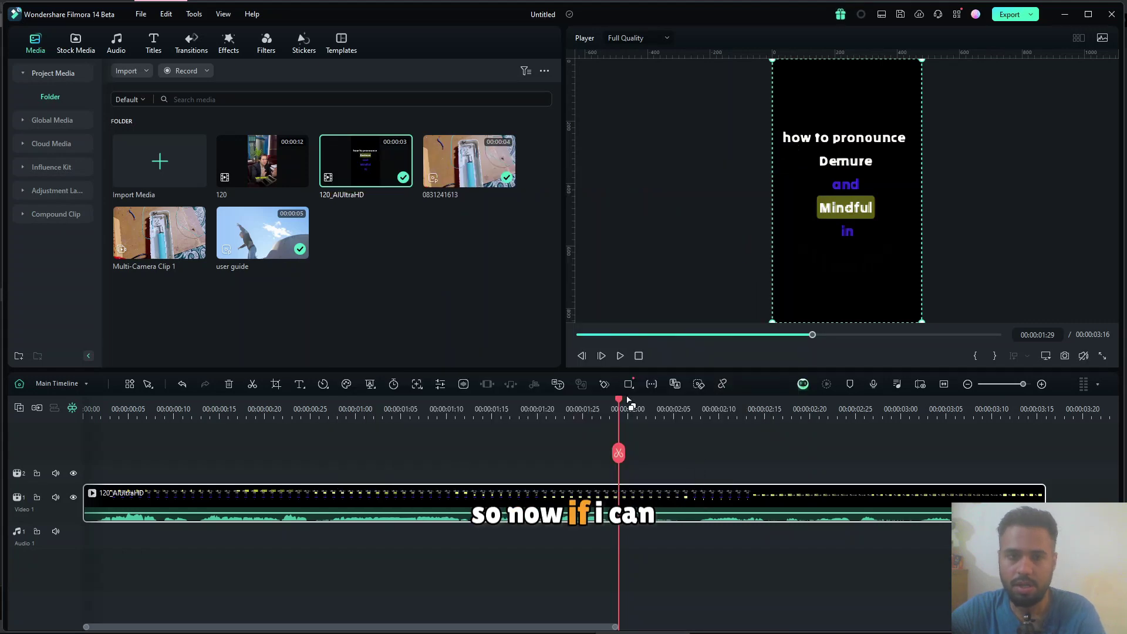
Step: Replace the enhanced clip on the timeline with the original 120 clip
key(Delete)
drag(262, 160, 261, 516)
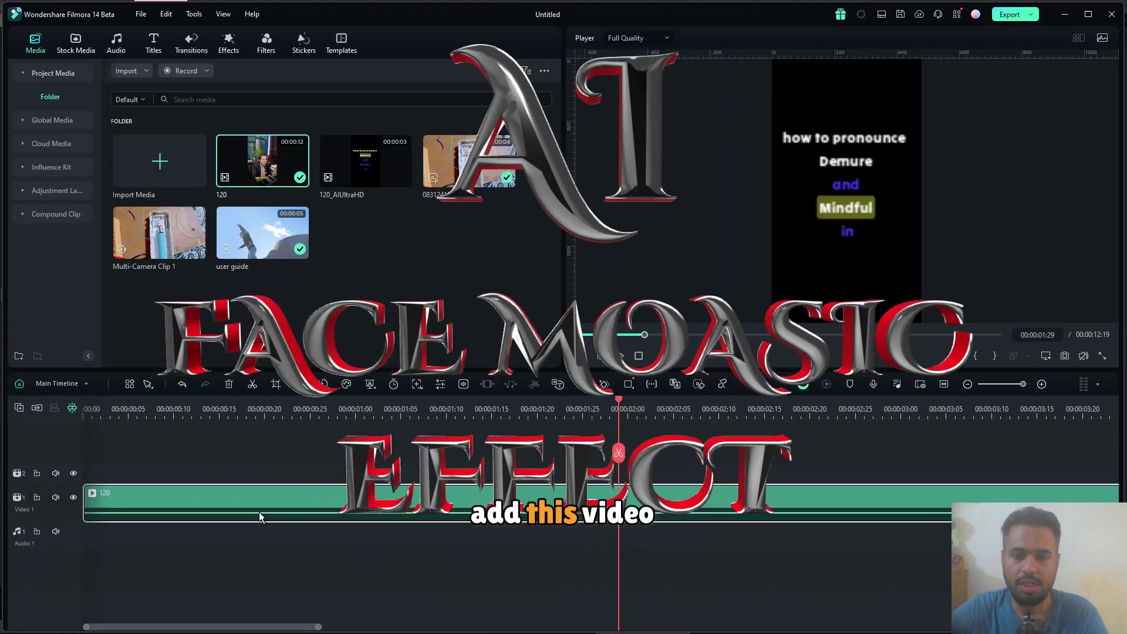
drag(621, 455, 1074, 461)
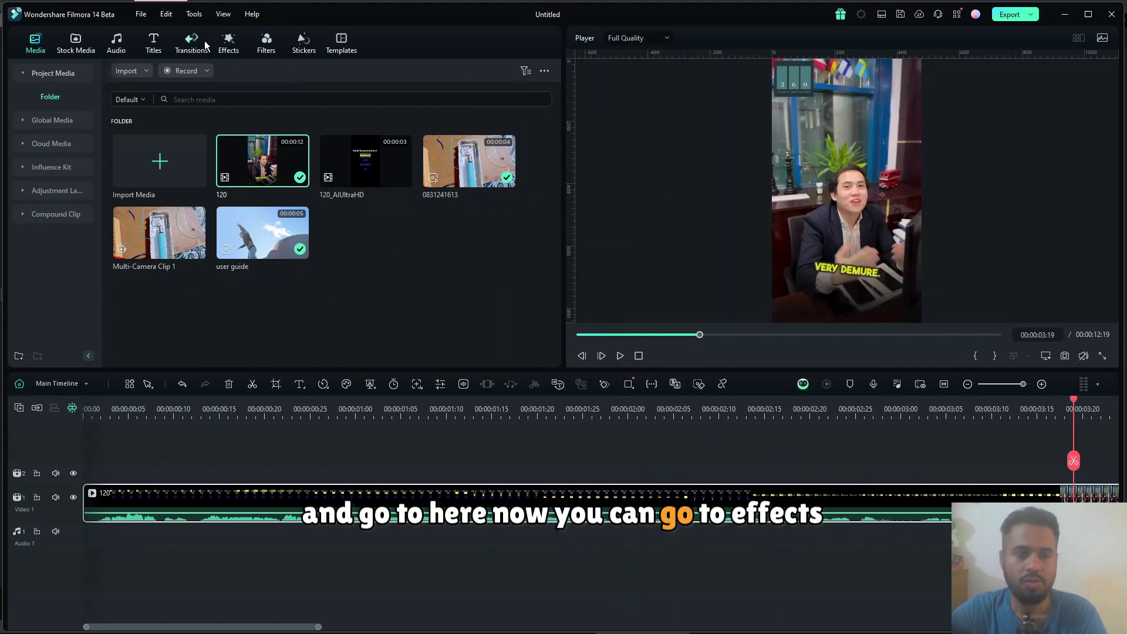
Step: Browse the Face Mosaic body effects, try AI Sketch Blur, then show the Background category
click(229, 42)
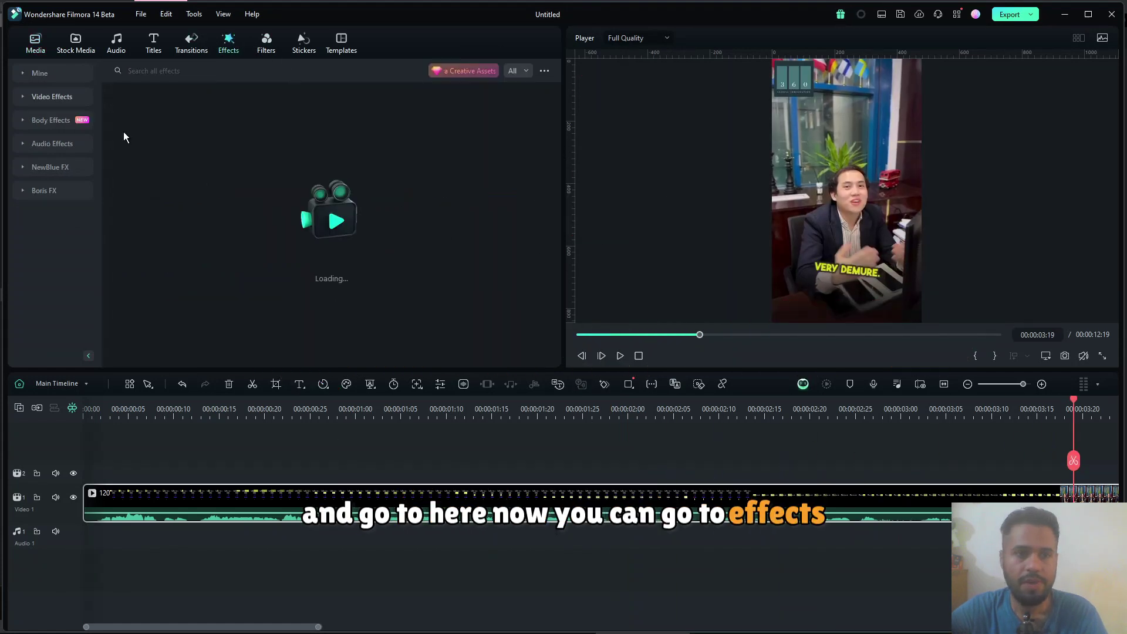
click(23, 120)
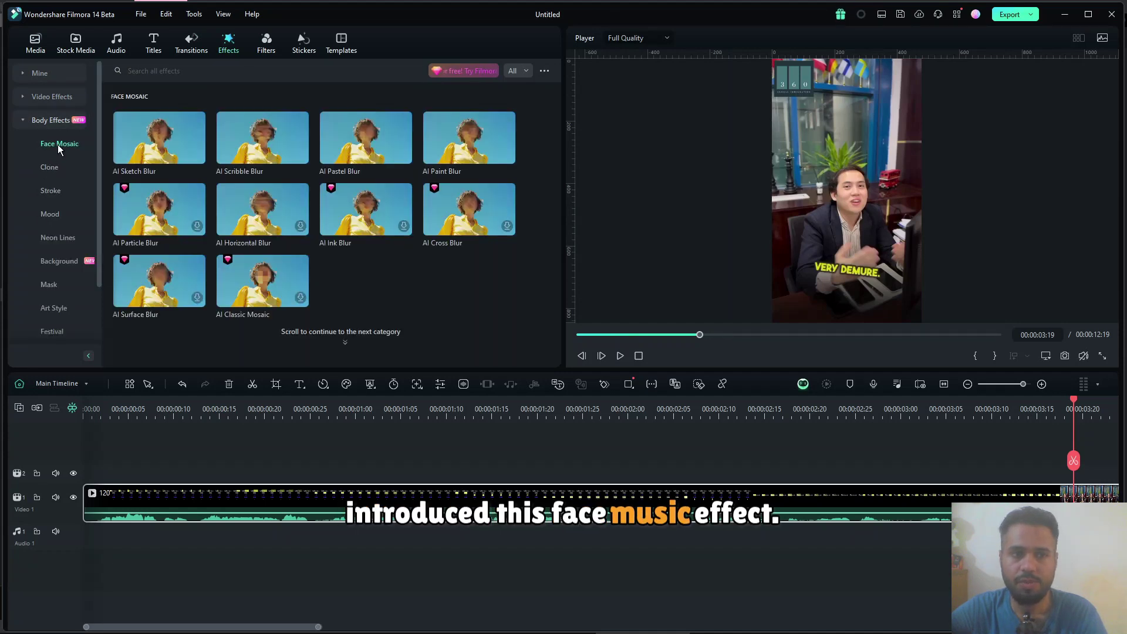
drag(138, 143, 972, 434)
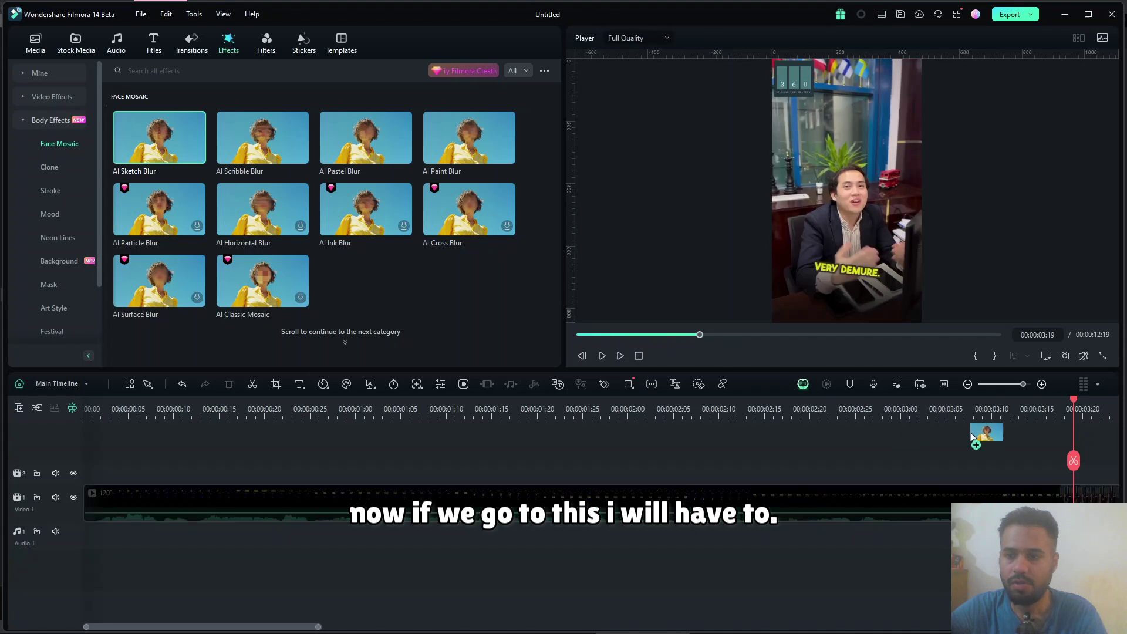
drag(1048, 467, 376, 271)
mouse_move(156, 150)
mouse_down()
mouse_move(934, 450)
mouse_move(873, 447)
mouse_move(842, 428)
mouse_move(840, 496)
mouse_move(893, 495)
mouse_move(162, 152)
mouse_up()
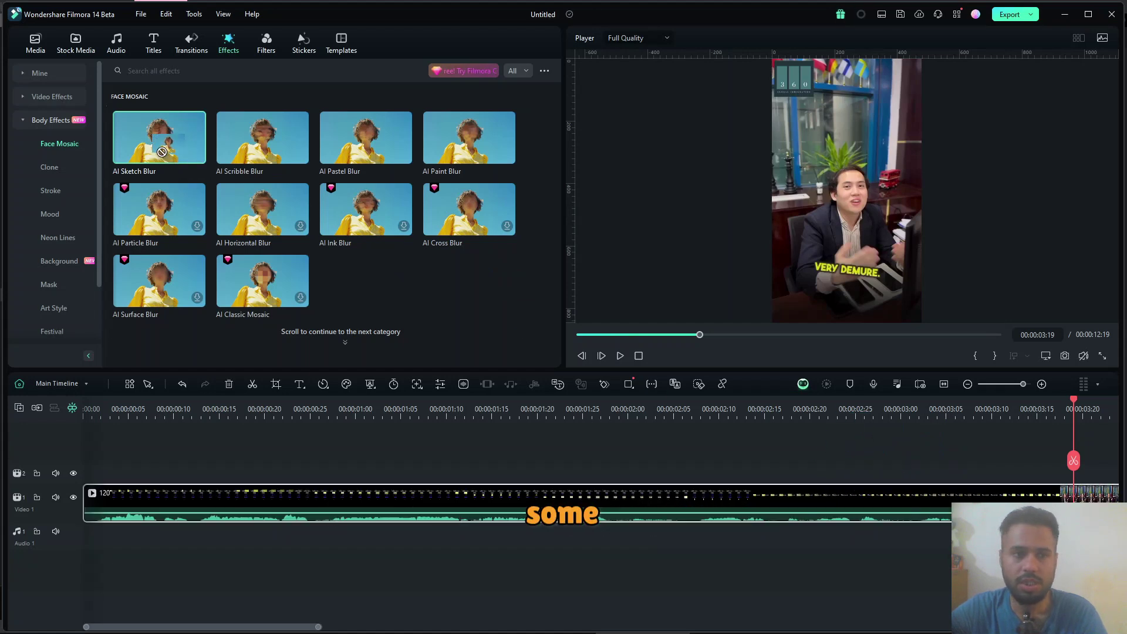
click(59, 261)
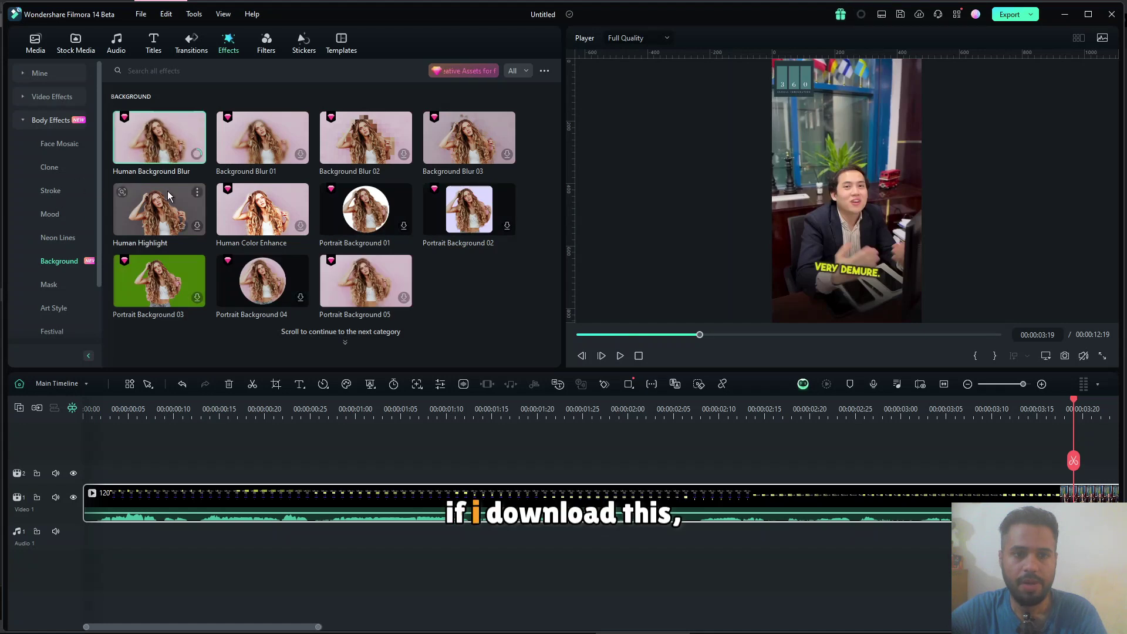
Step: Try a Background effect above the clip, then return to the Face Mosaic effects
mouse_move(169, 196)
drag(169, 195, 857, 458)
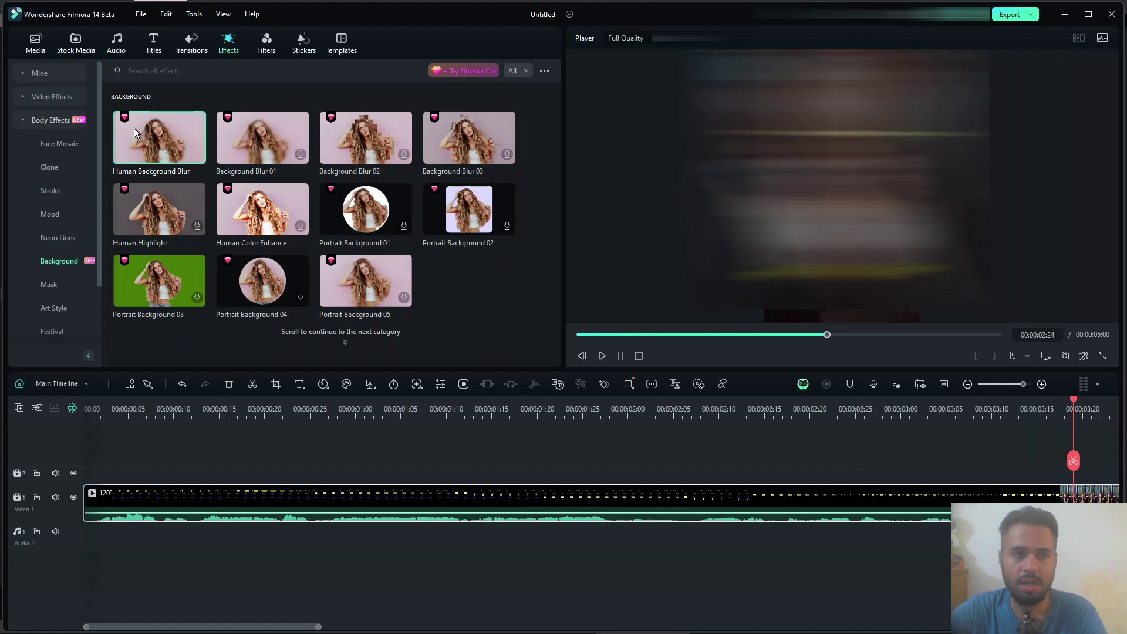
click(62, 144)
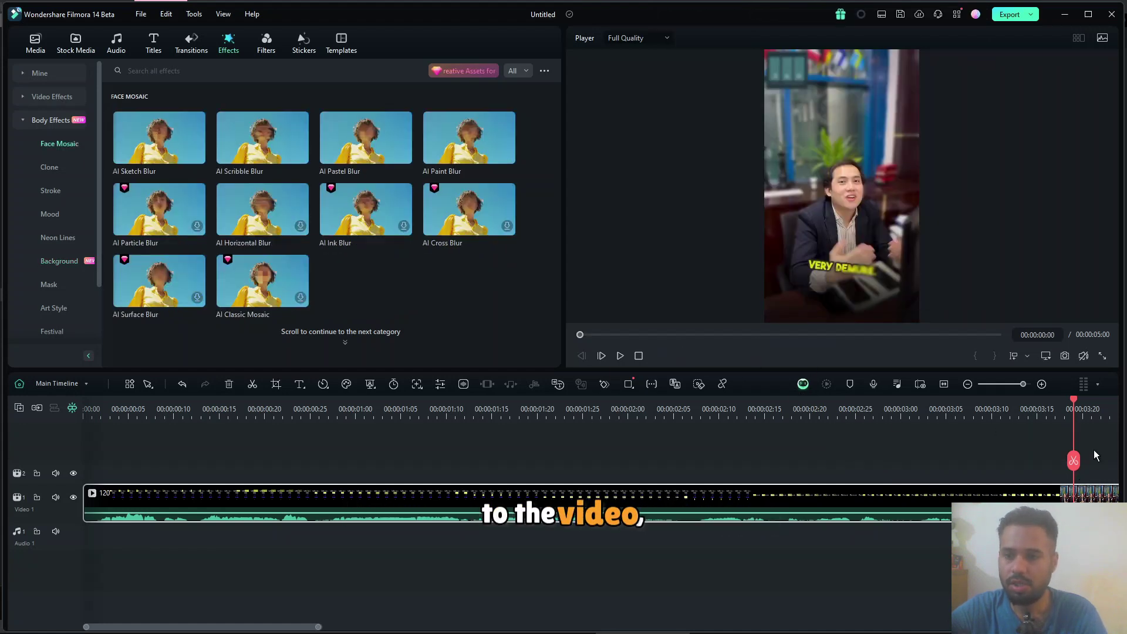
Step: Cut away the clip before 00:00:03:17 and move the rest to the timeline start
drag(1077, 464, 1054, 465)
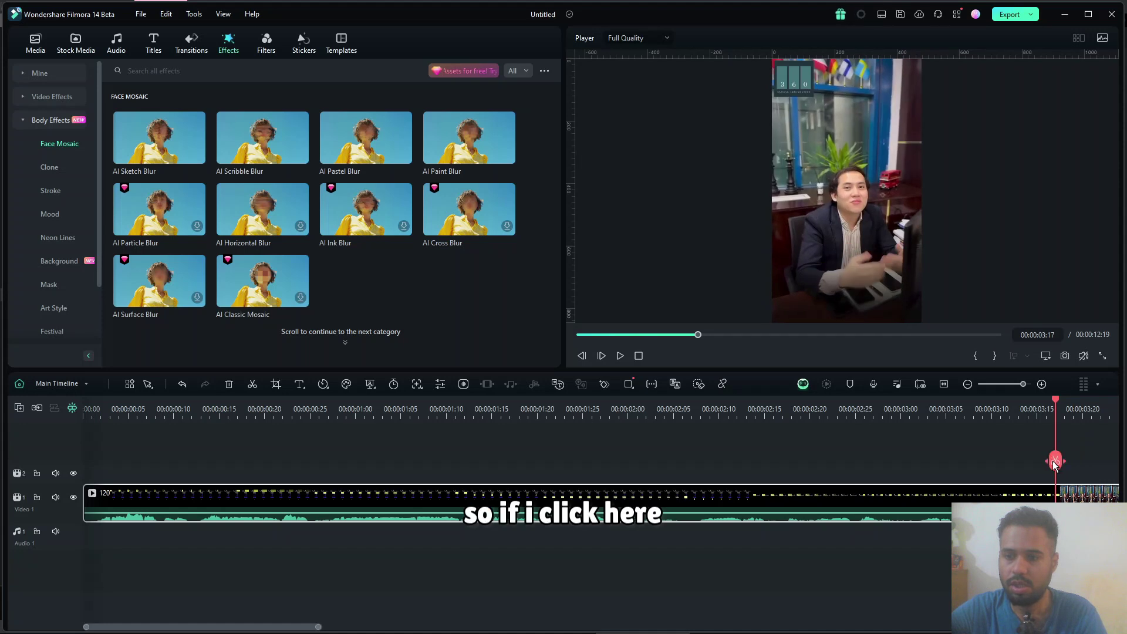
click(1055, 461)
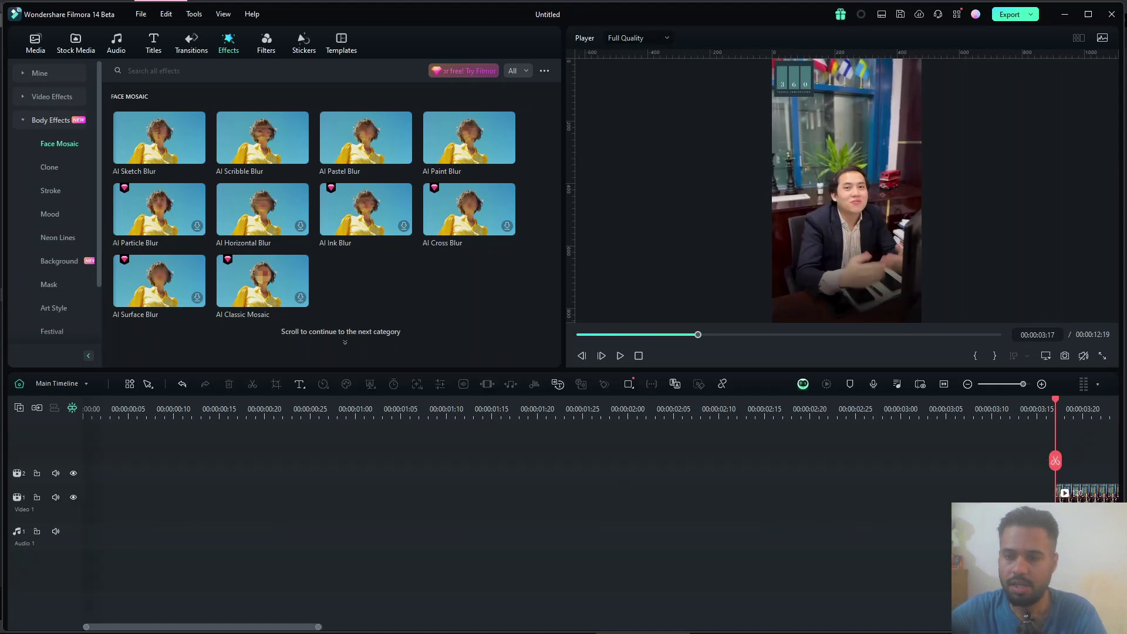
drag(1097, 497, 78, 463)
Step: Split at 00:00:01:10, delete the remainder, and apply AI Sketch Blur to the clip
click(103, 417)
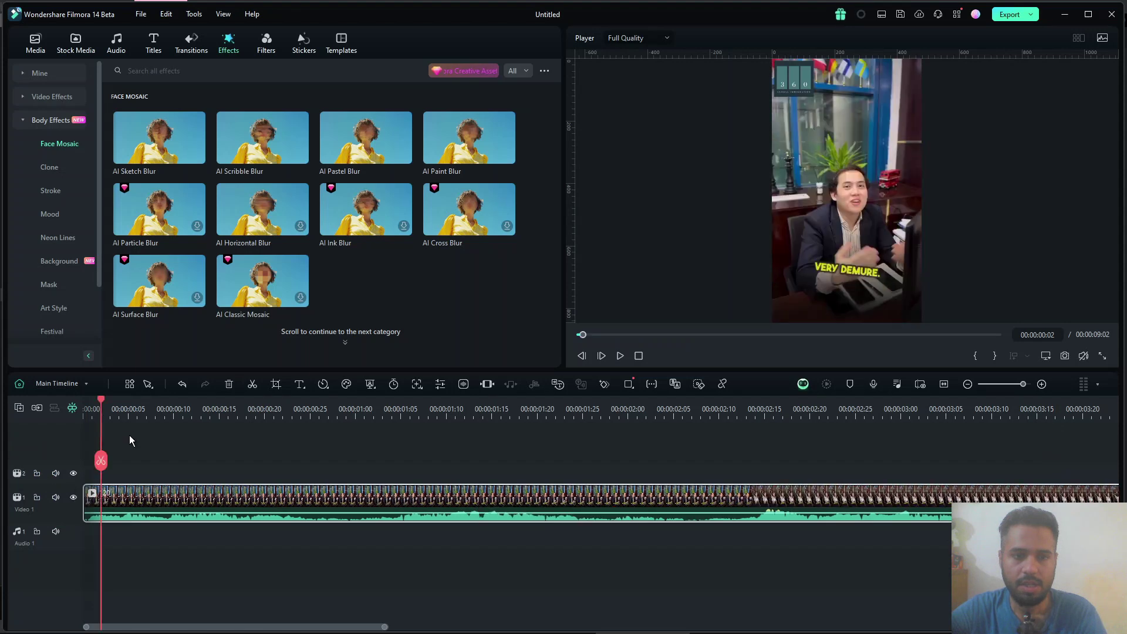
drag(102, 460, 446, 471)
click(446, 470)
key(Delete)
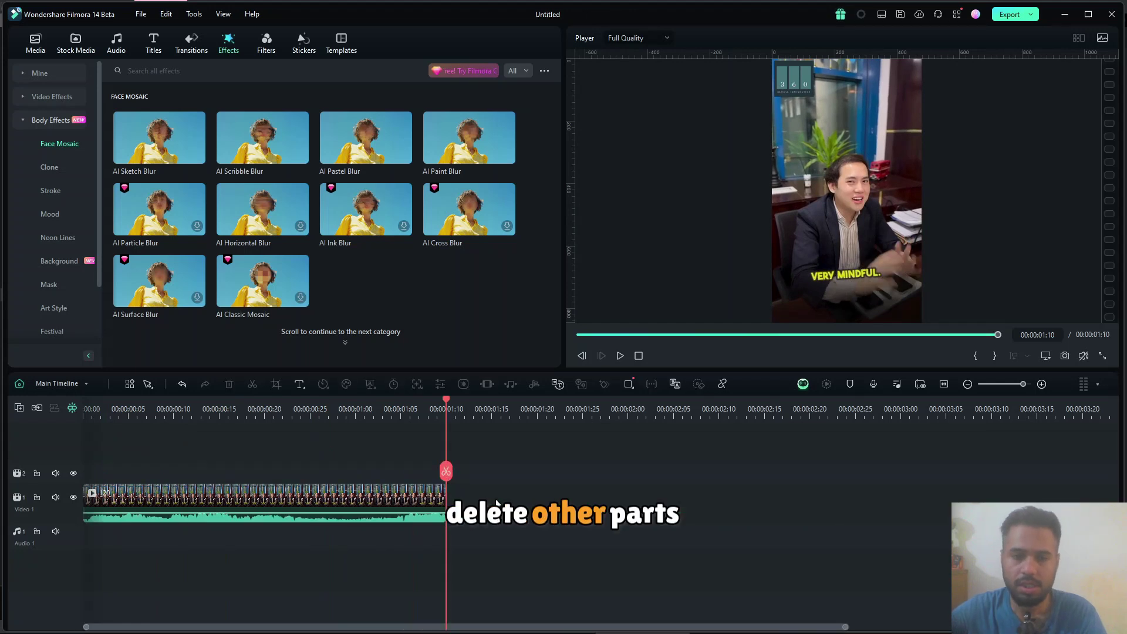
drag(446, 471, 59, 465)
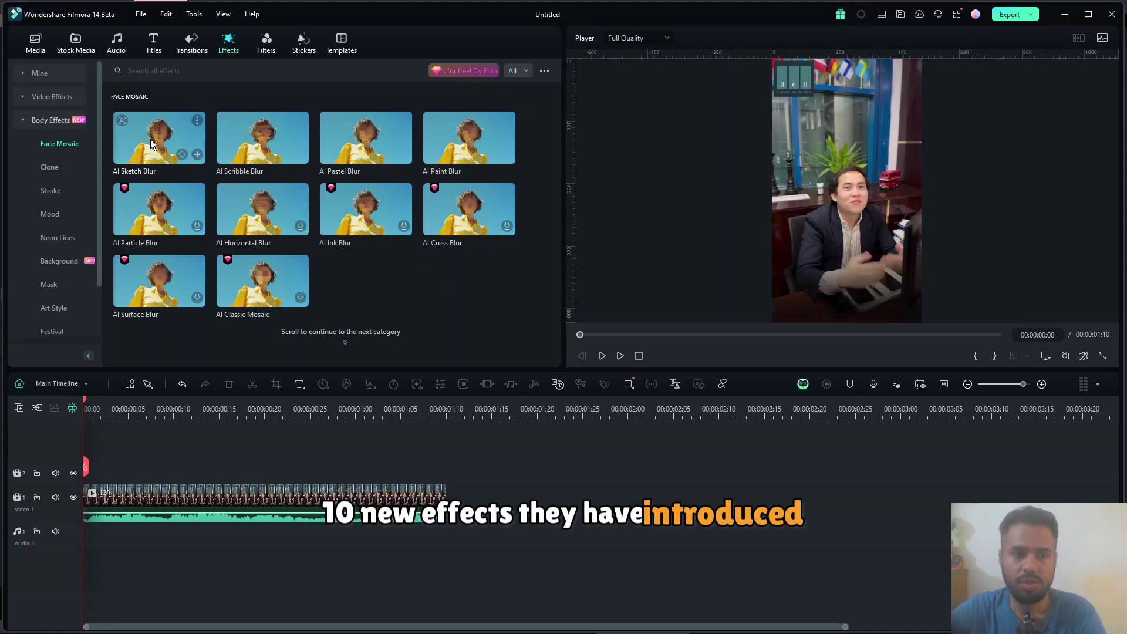
drag(150, 139, 190, 504)
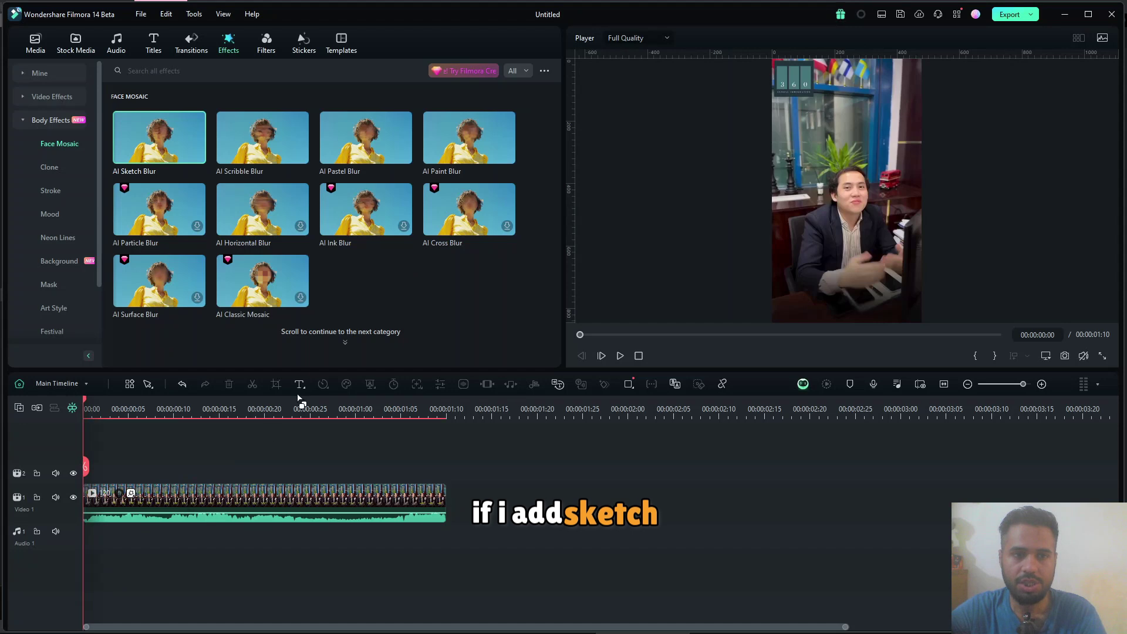
double_click(226, 496)
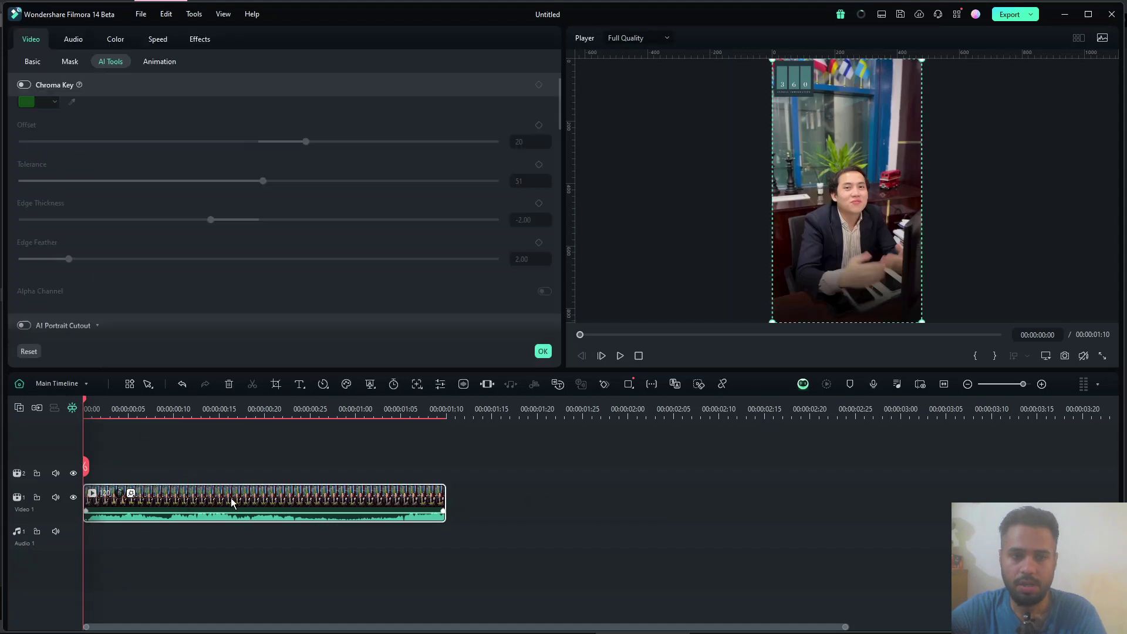
Step: Set AI Sketch Blur to Strength 100, Feather 46, Opacity 89 with Invert switched on
click(201, 40)
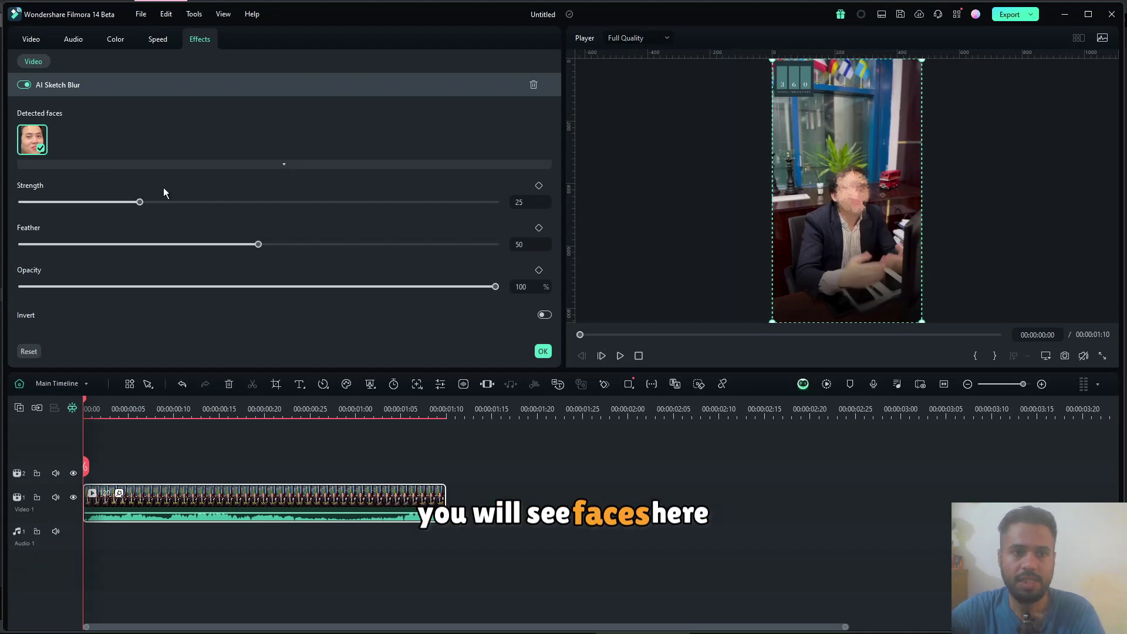
drag(140, 202, 188, 202)
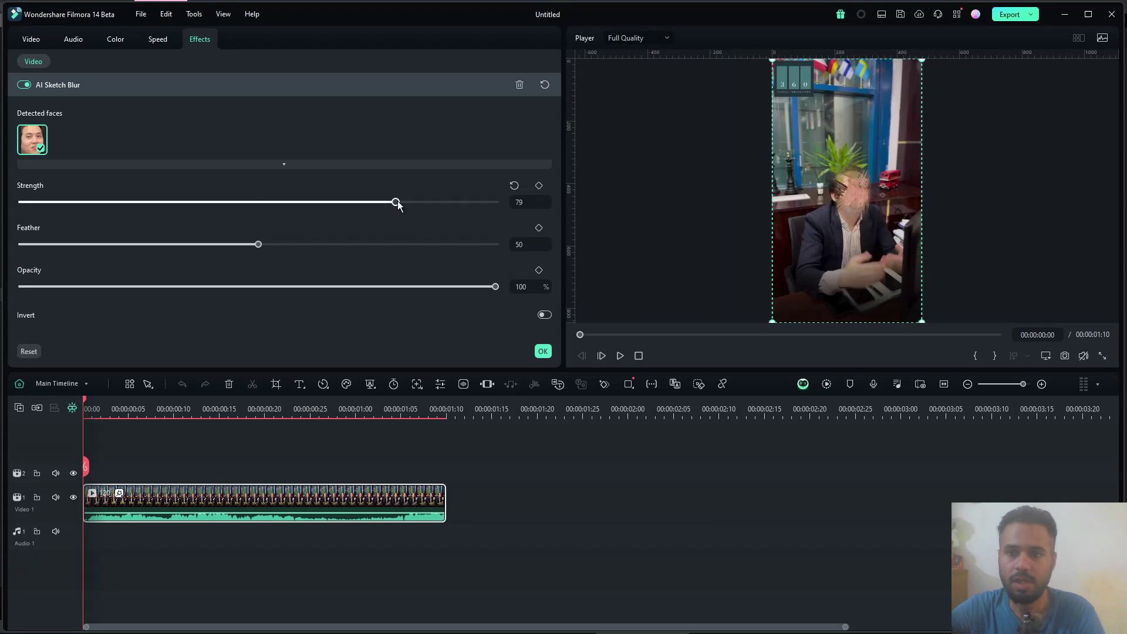
drag(397, 203, 267, 202)
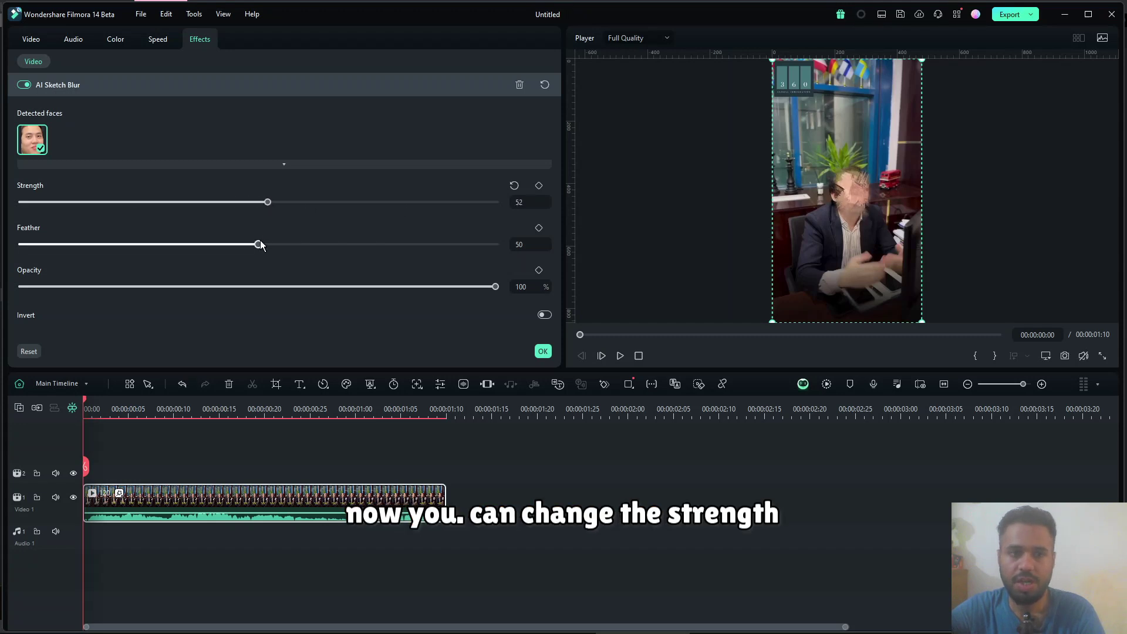
drag(261, 245, 325, 244)
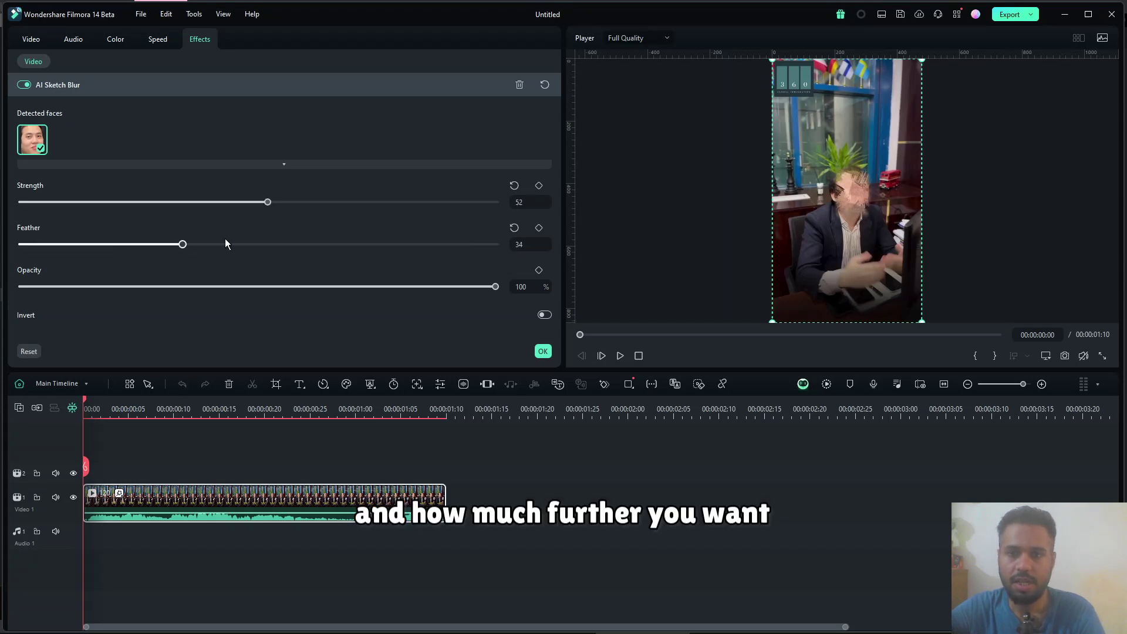
drag(467, 244, 298, 244)
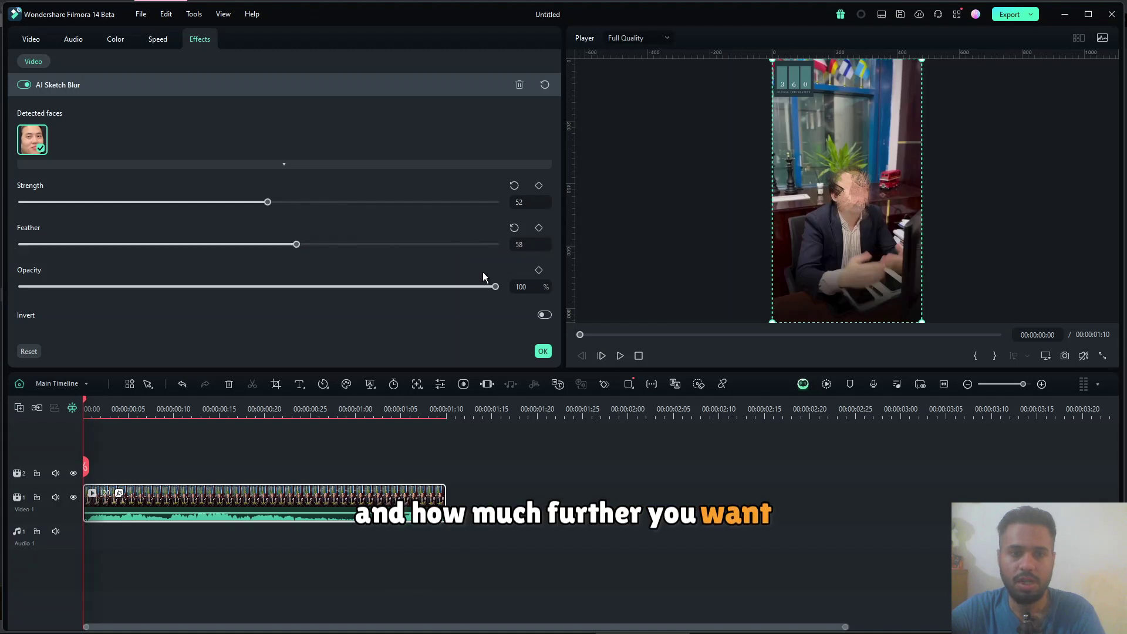
drag(497, 289, 251, 290)
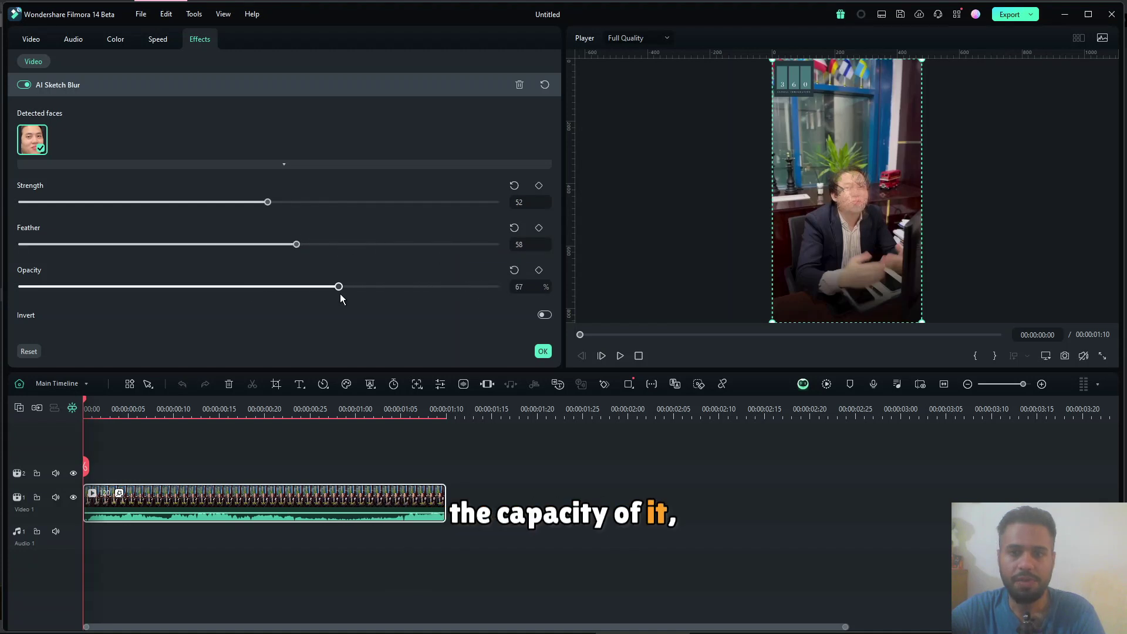
click(547, 316)
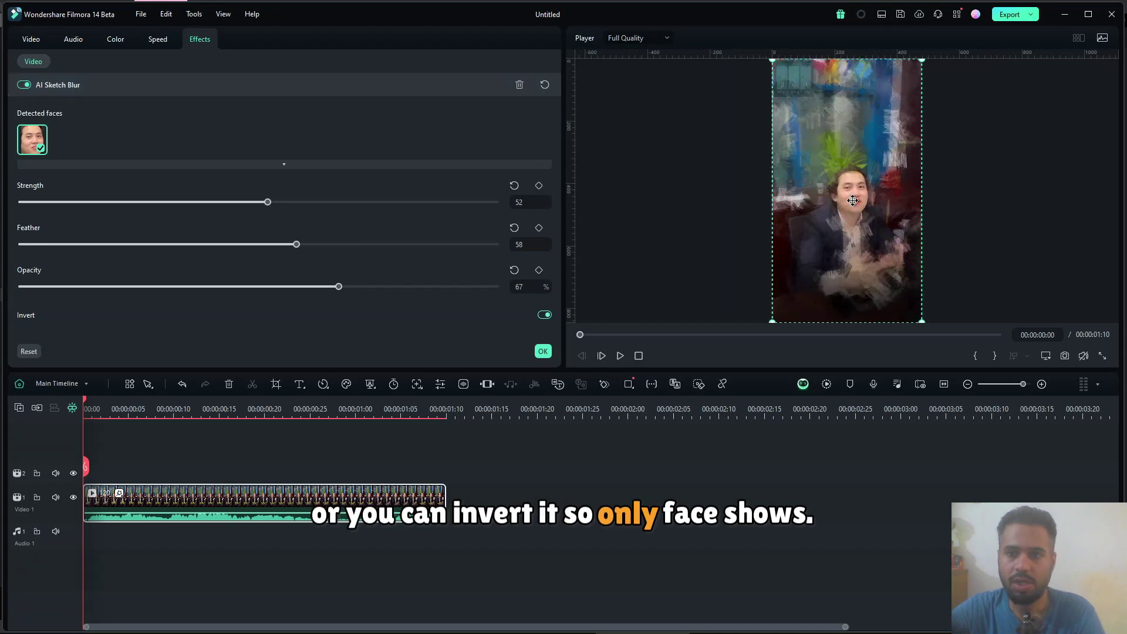
drag(267, 202, 500, 207)
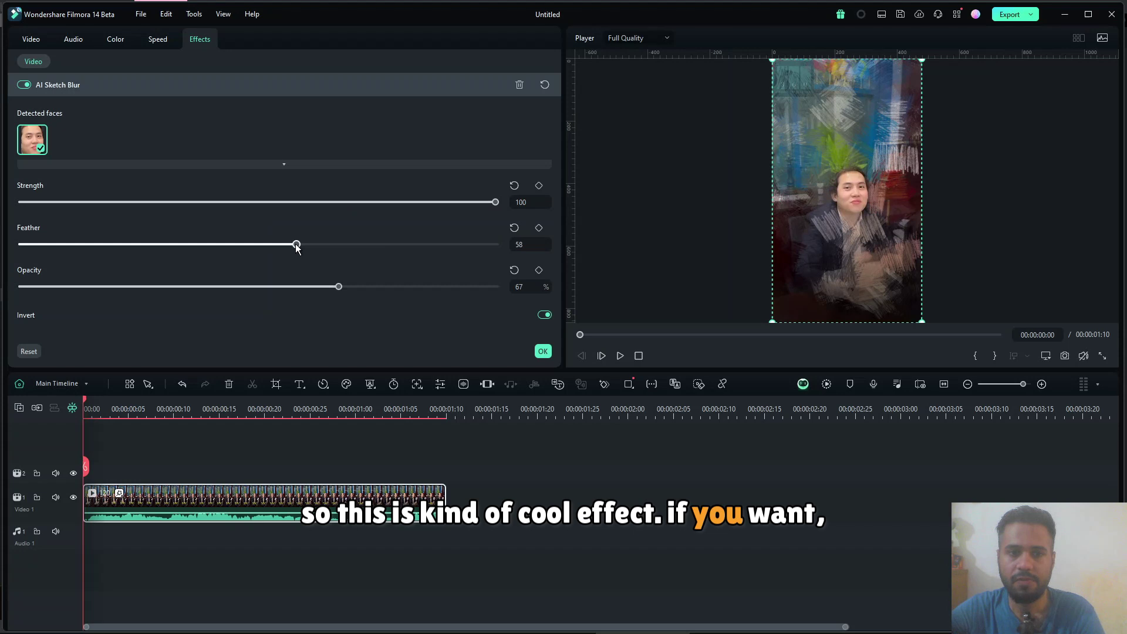
drag(296, 244, 486, 247)
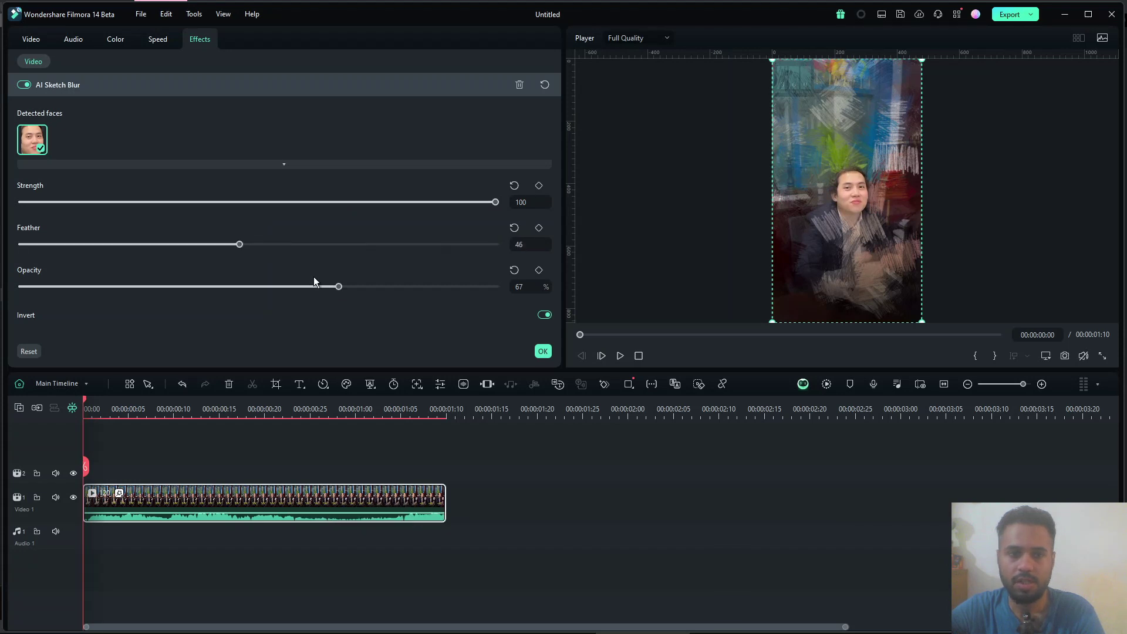
drag(438, 287, 446, 287)
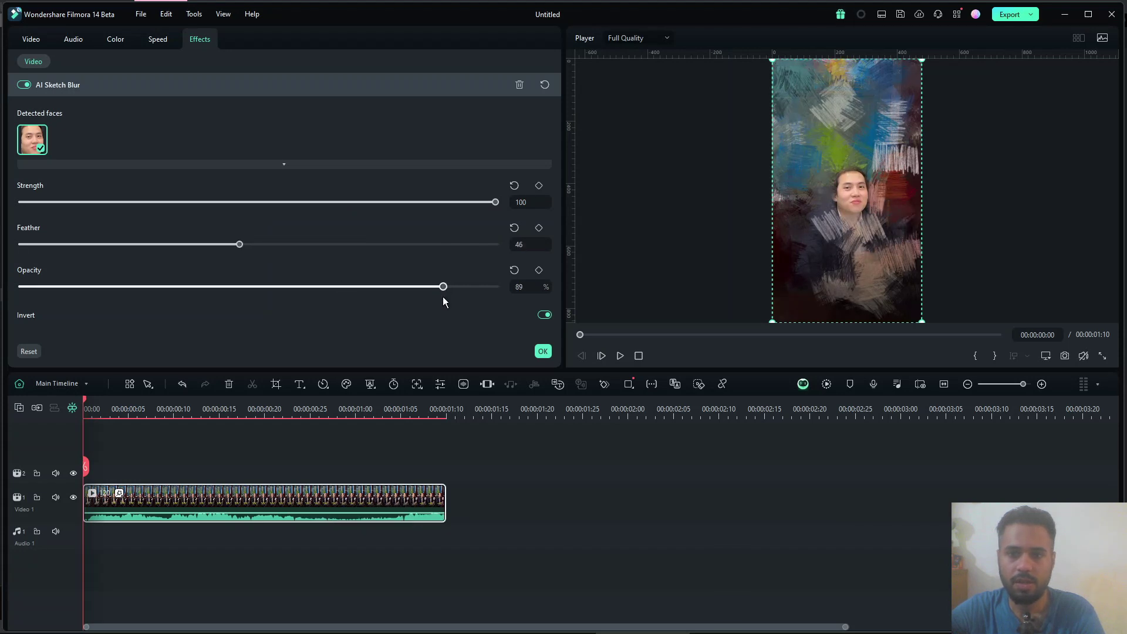
Step: Add Human Background Blur on a track above the clip and dismiss the trial prompt
click(543, 351)
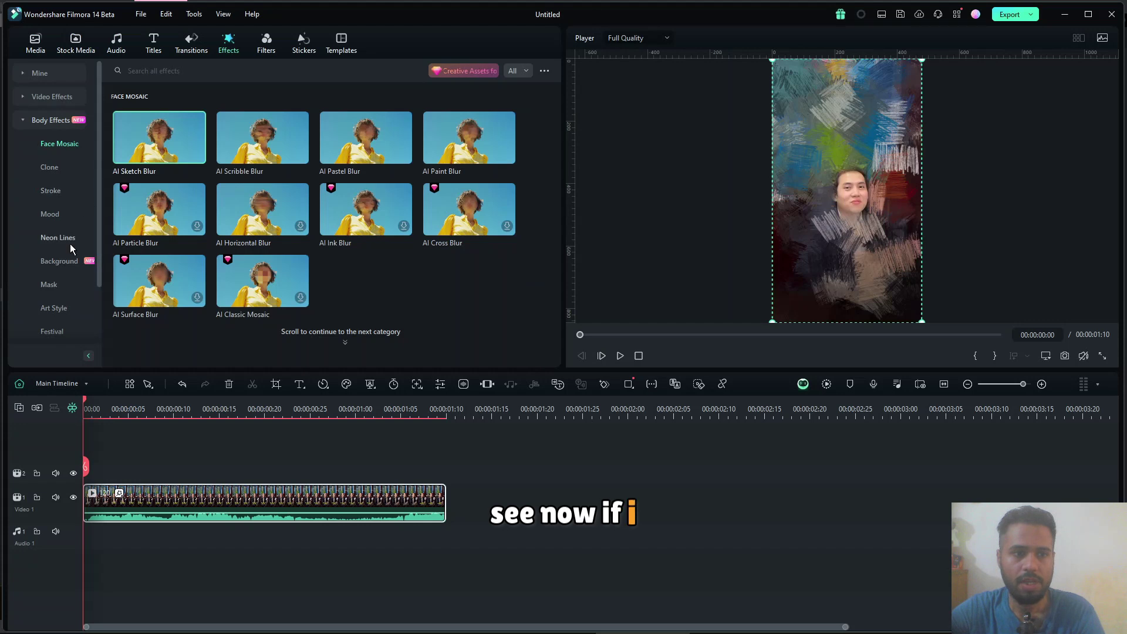
click(61, 260)
drag(157, 144, 54, 473)
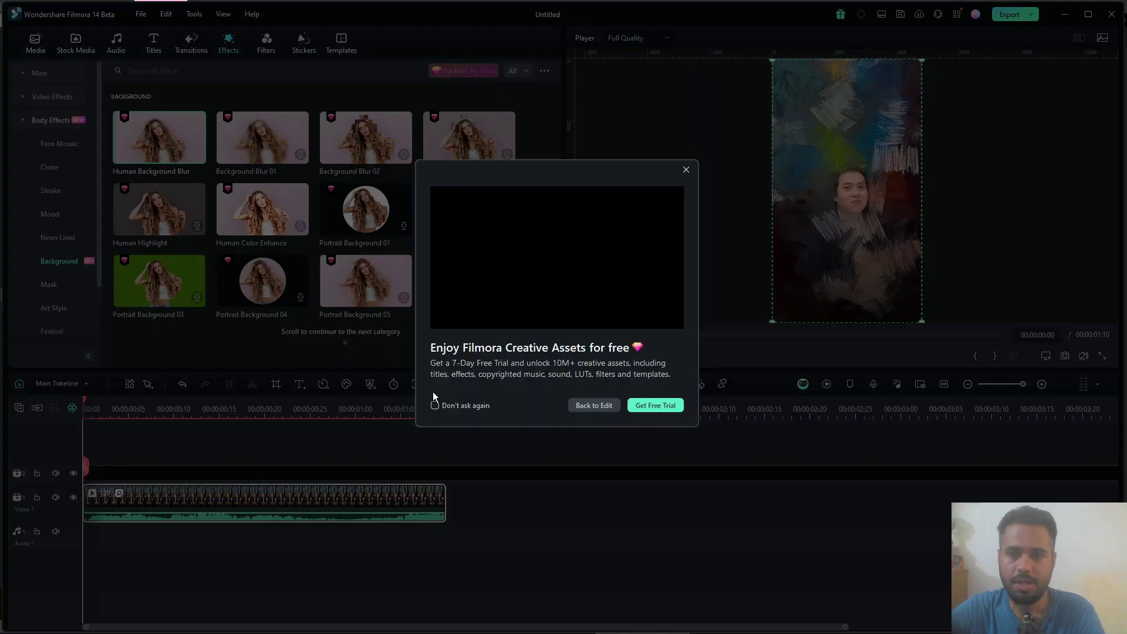
click(469, 405)
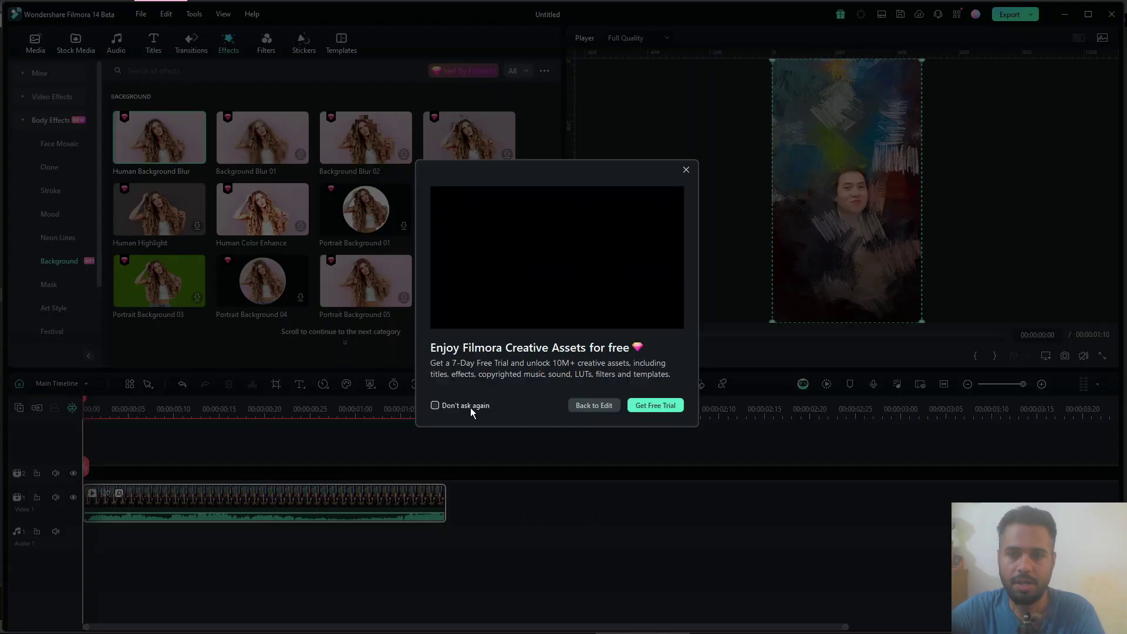
click(611, 407)
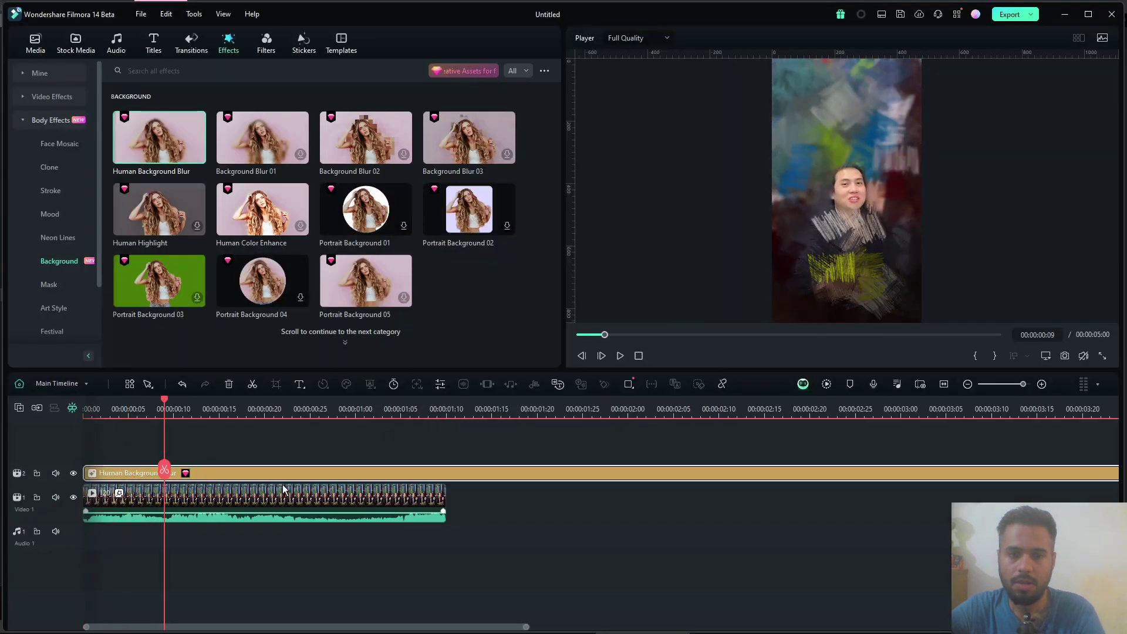
Step: Lower the Human Background Blur edge thickness to 0.02 and preview the result
double_click(297, 476)
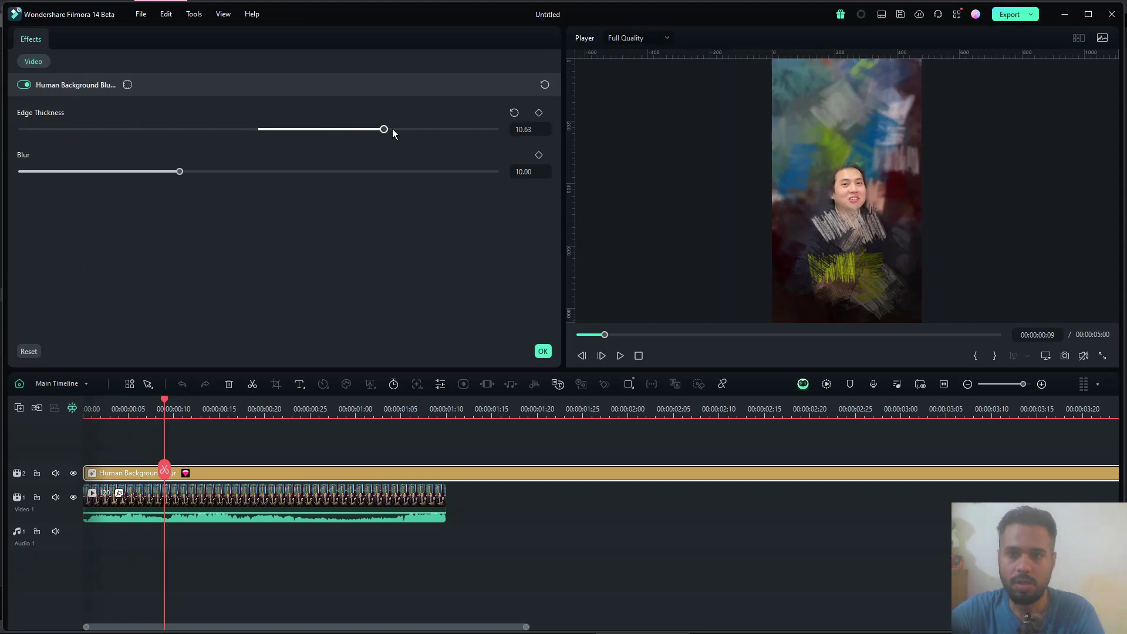
drag(304, 134, 259, 134)
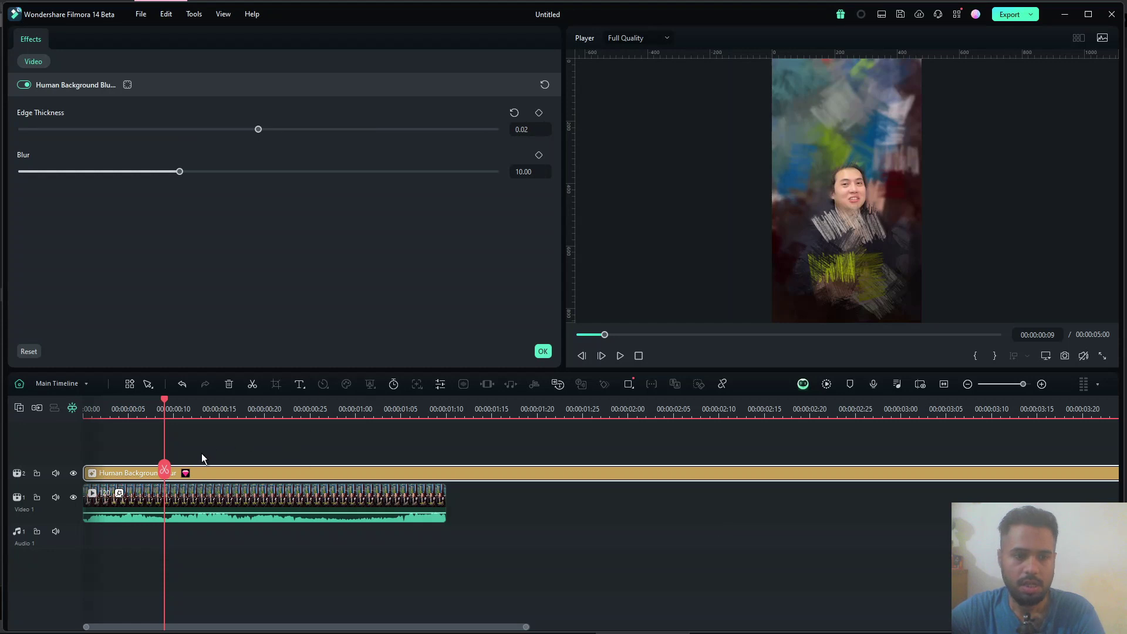
mouse_move(156, 474)
mouse_down()
mouse_move(272, 470)
mouse_move(173, 470)
mouse_up()
click(296, 499)
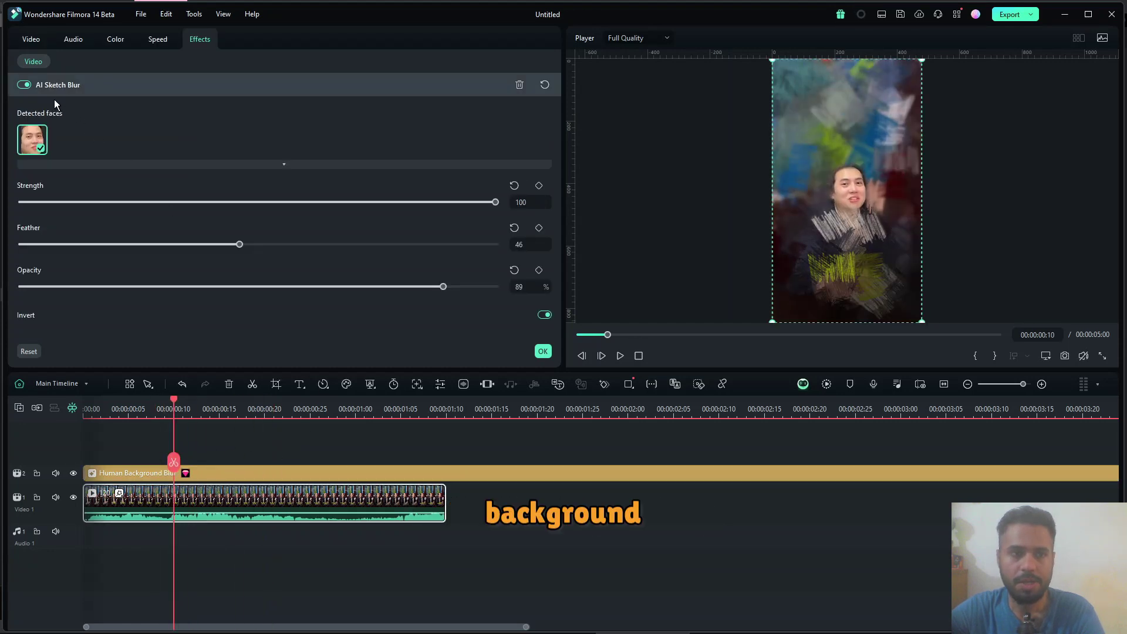
Step: Switch off the sketch blur's Invert so the face blurs, and raise background Blur to 30
click(544, 315)
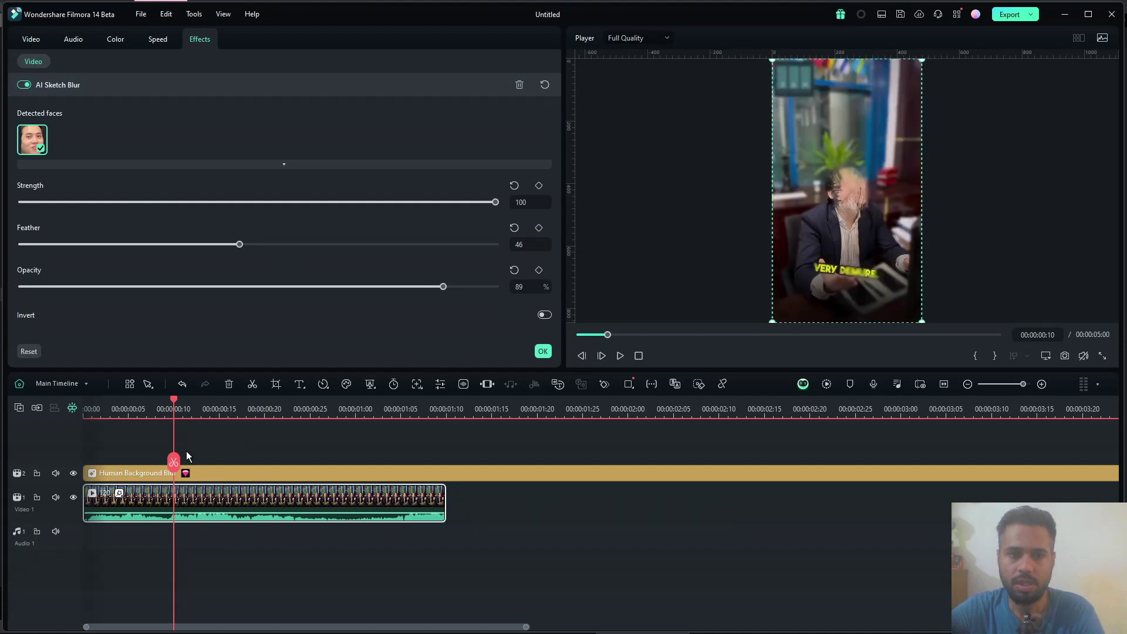
drag(176, 461, 263, 463)
click(321, 469)
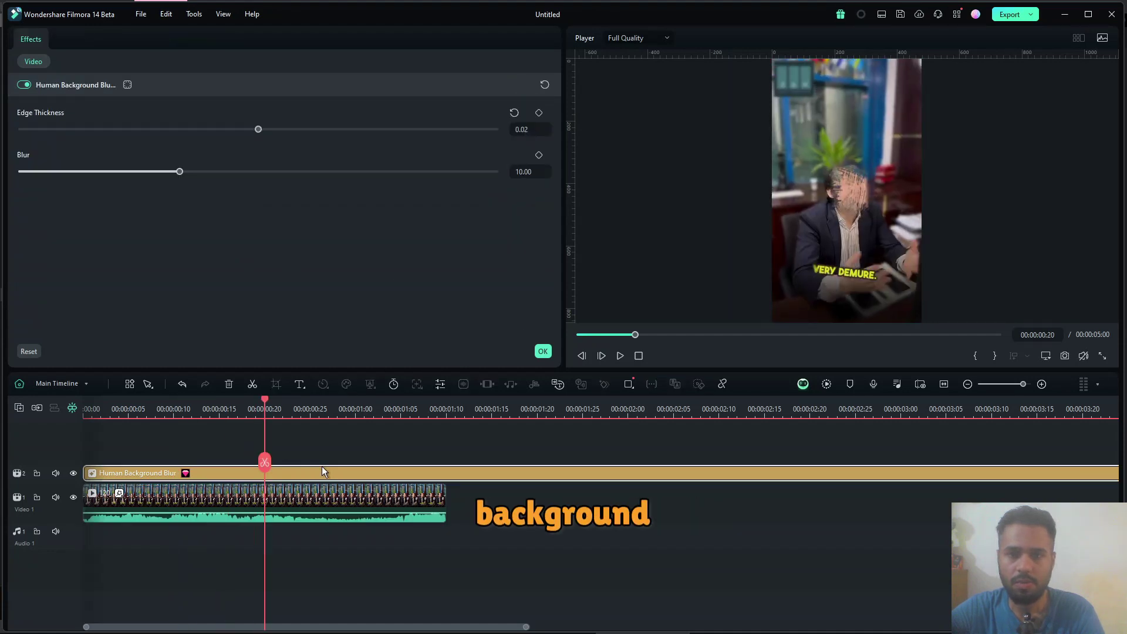
drag(180, 171, 224, 172)
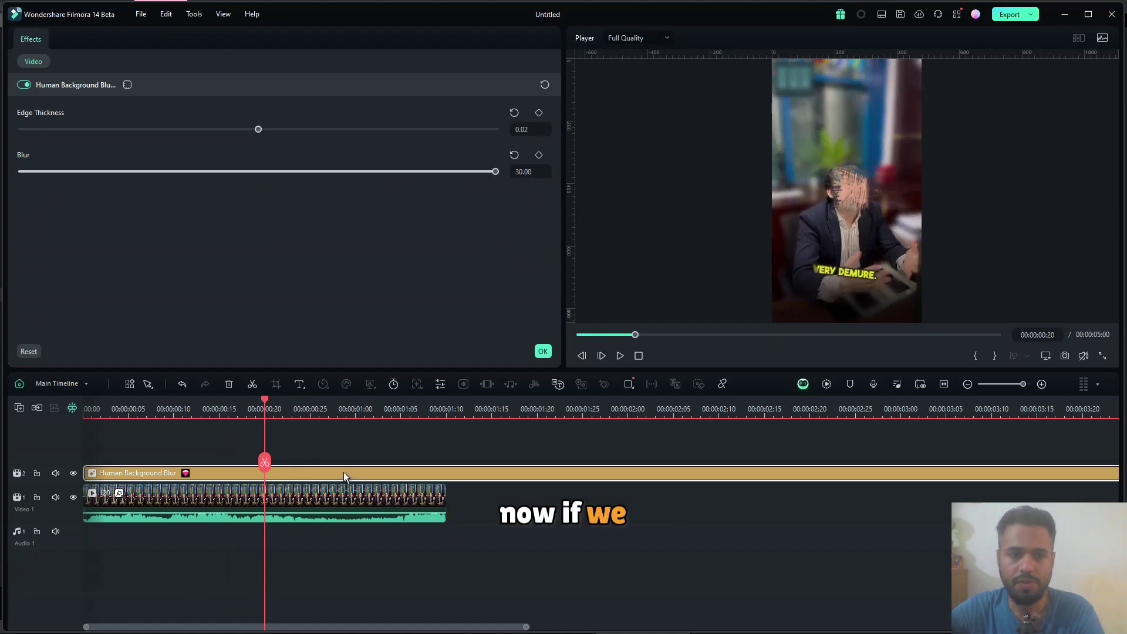
key(Right)
key(Right)
key(Right)
key(Right)
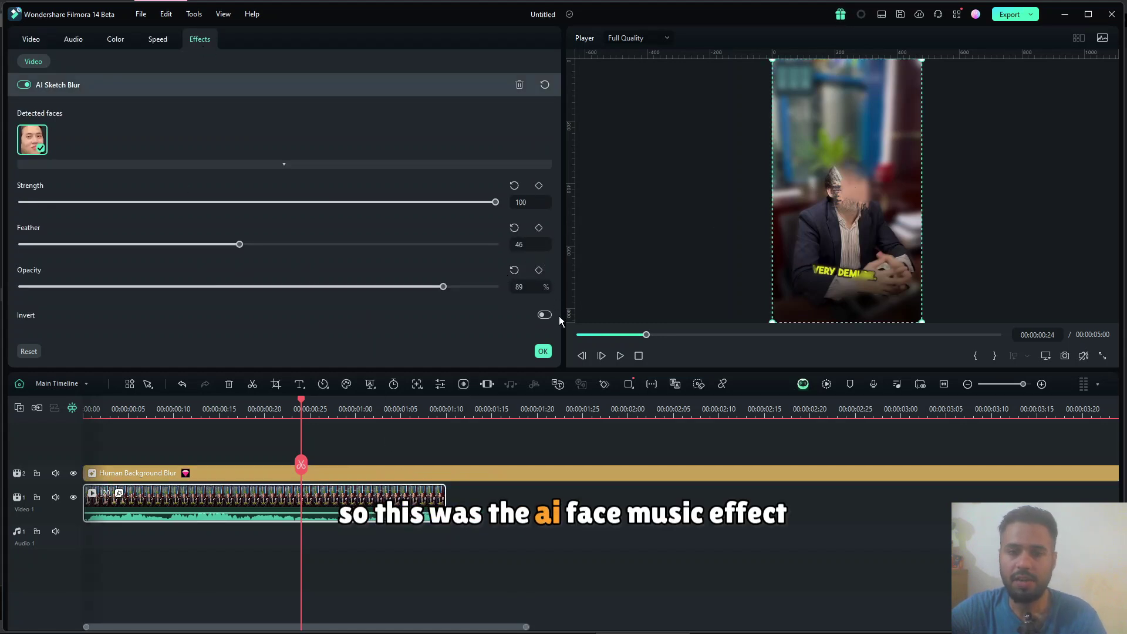
click(544, 353)
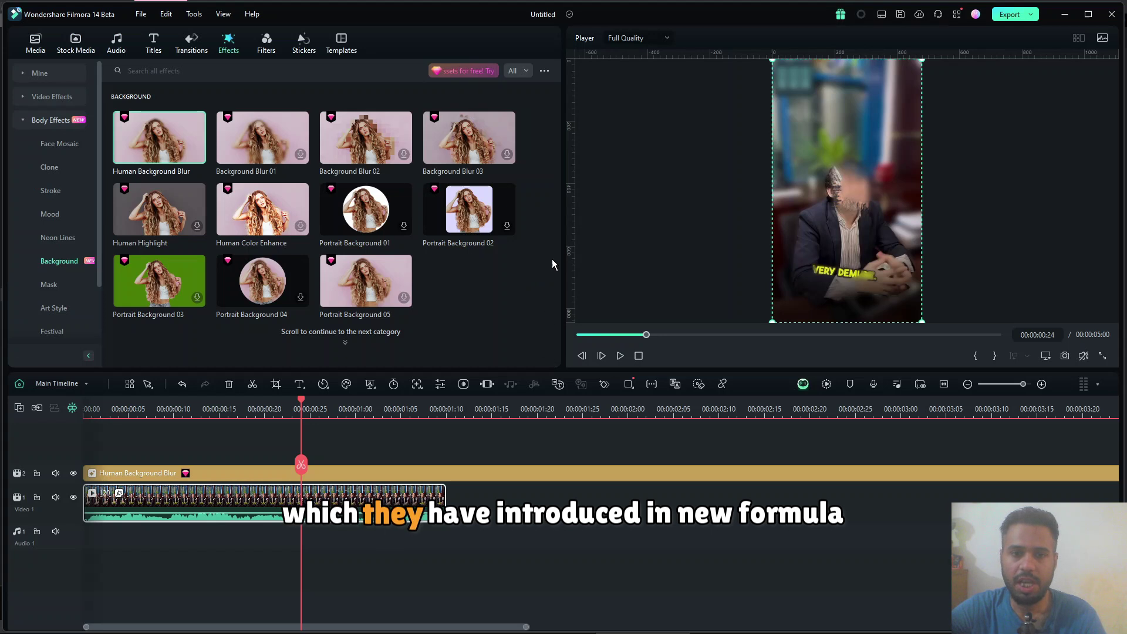
Step: Open Help > About to show the Filmora 14 Beta version 14.0.1 window
click(252, 14)
click(526, 285)
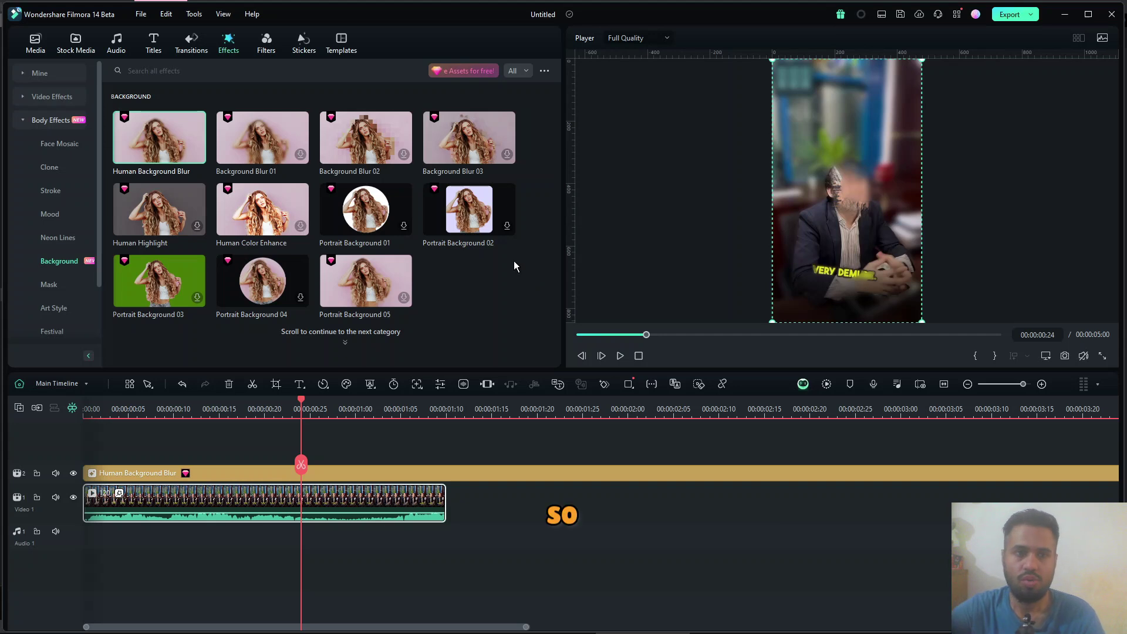
click(252, 14)
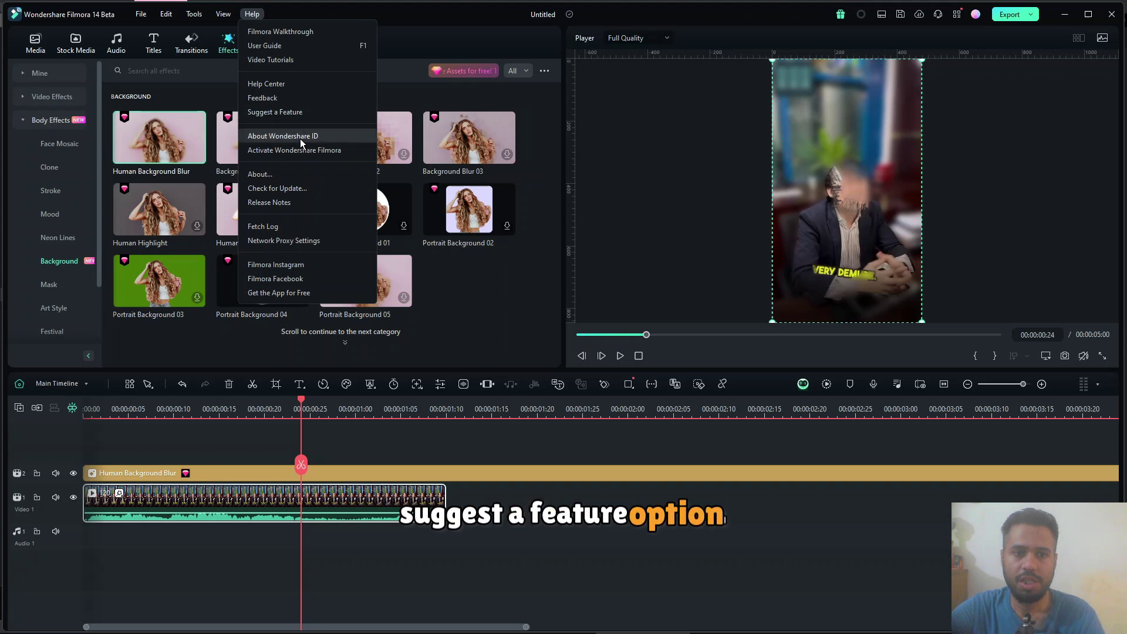
click(293, 176)
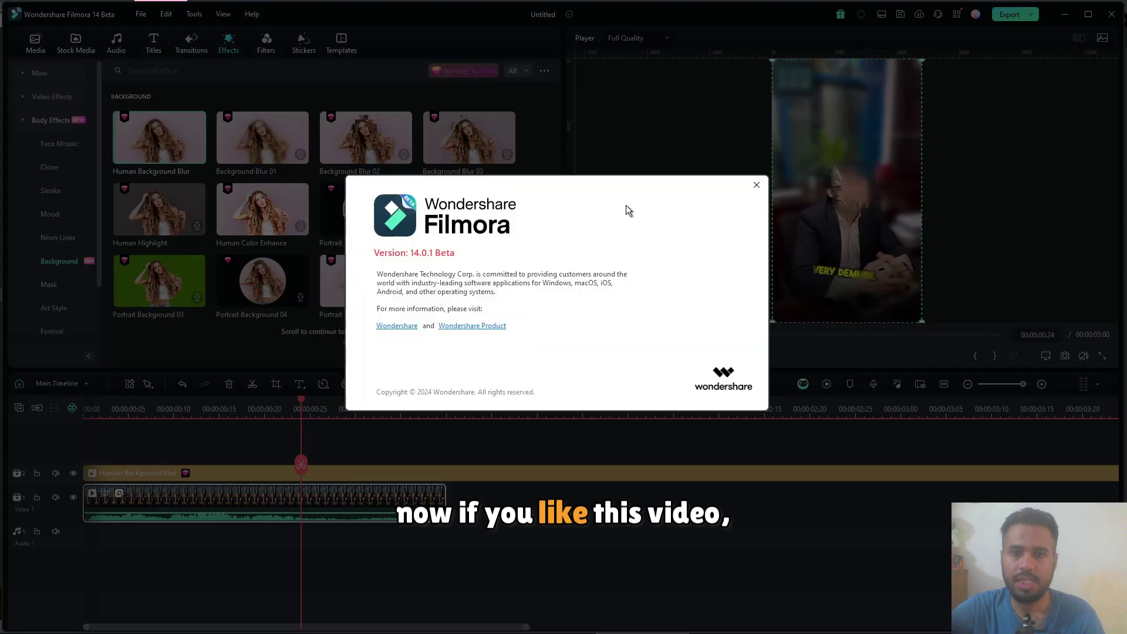